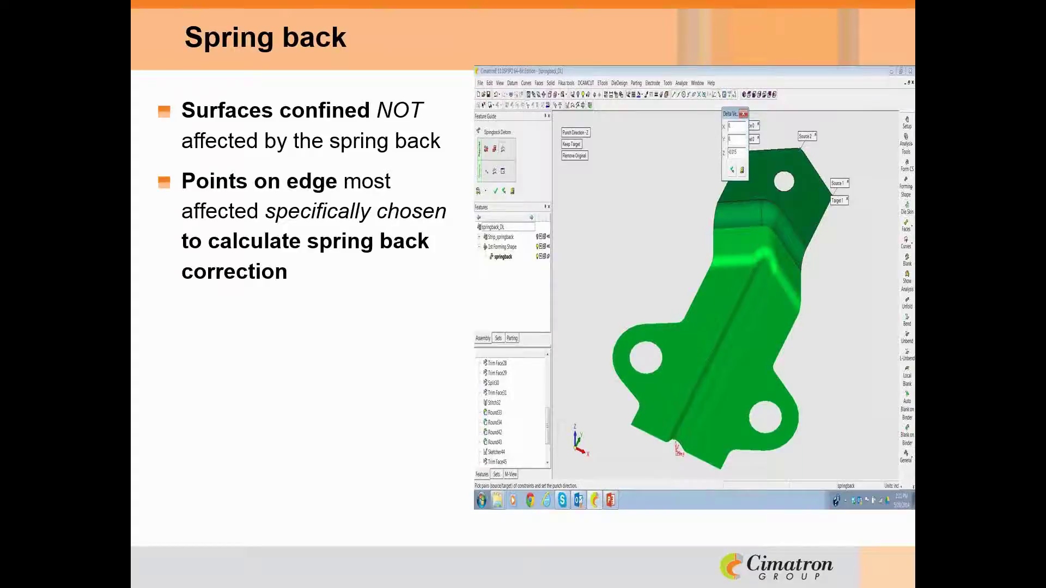
pyautogui.press('Right')
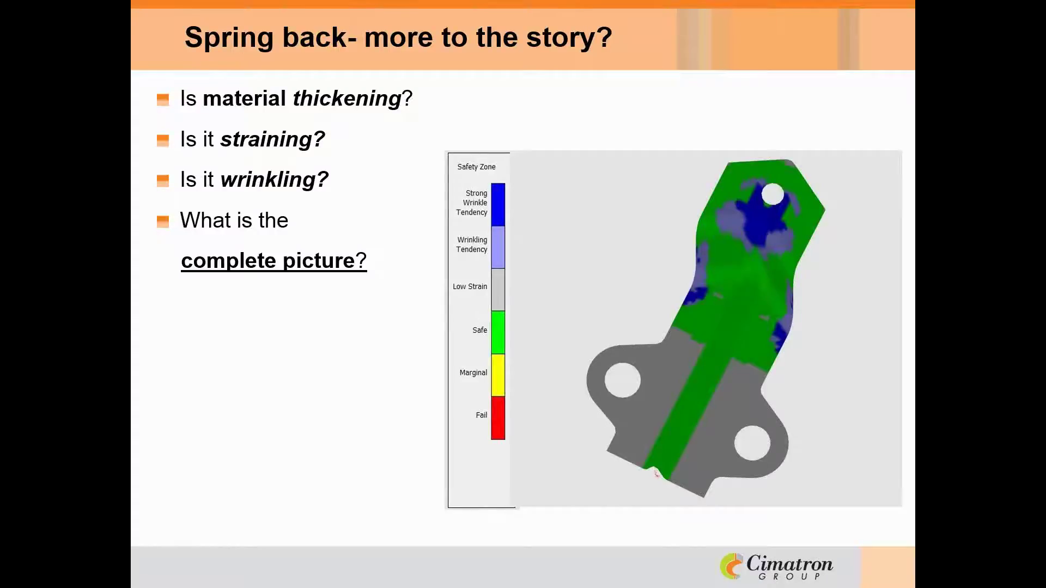
pyautogui.press('Right')
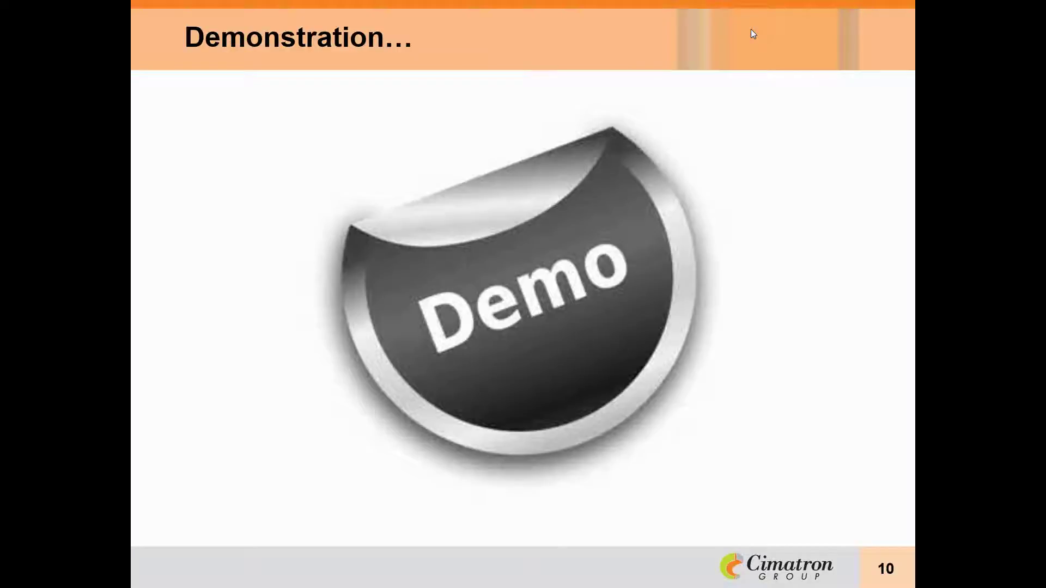
# - Switch to CimatronE and create a die skin from the Springback part, updating the setup thickness to the skin's 0.074"
pyautogui.hotkey('alt', 'Tab')
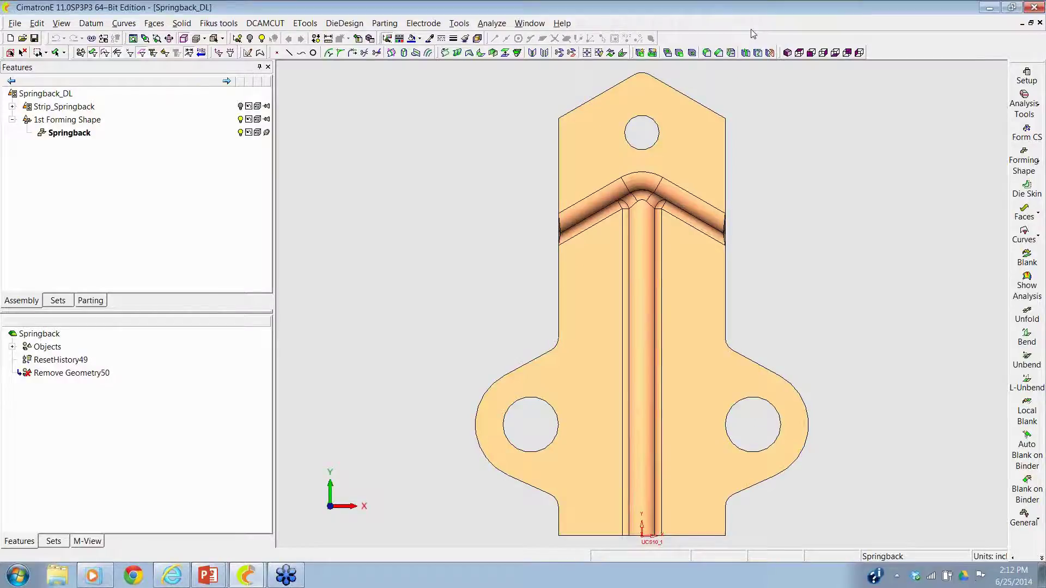
pyautogui.moveTo(795, 352); pyautogui.dragTo(697, 256, button='middle')
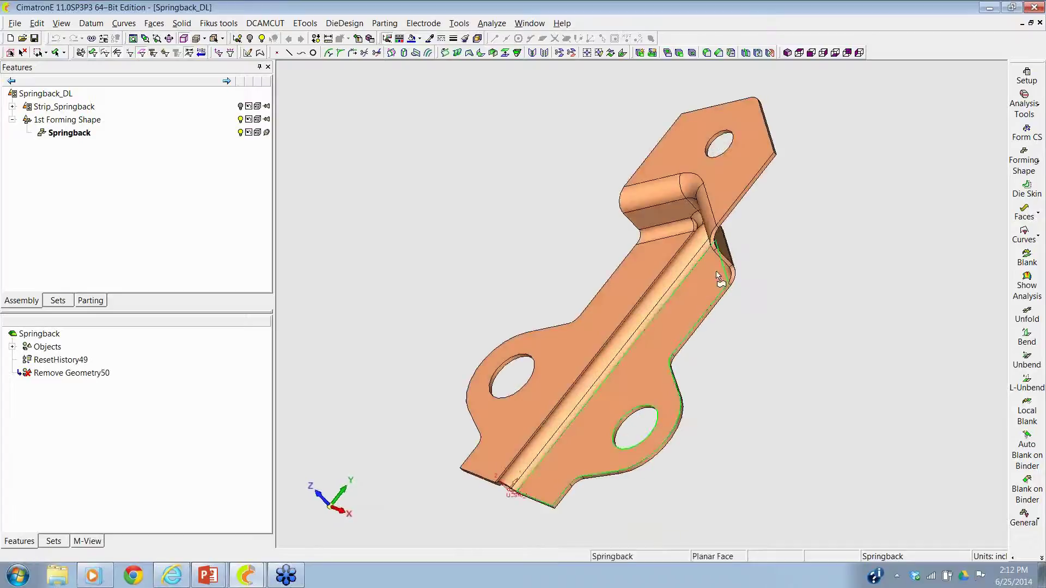
pyautogui.click(1027, 188)
pyautogui.moveTo(962, 206); pyautogui.dragTo(852, 178, button='middle')
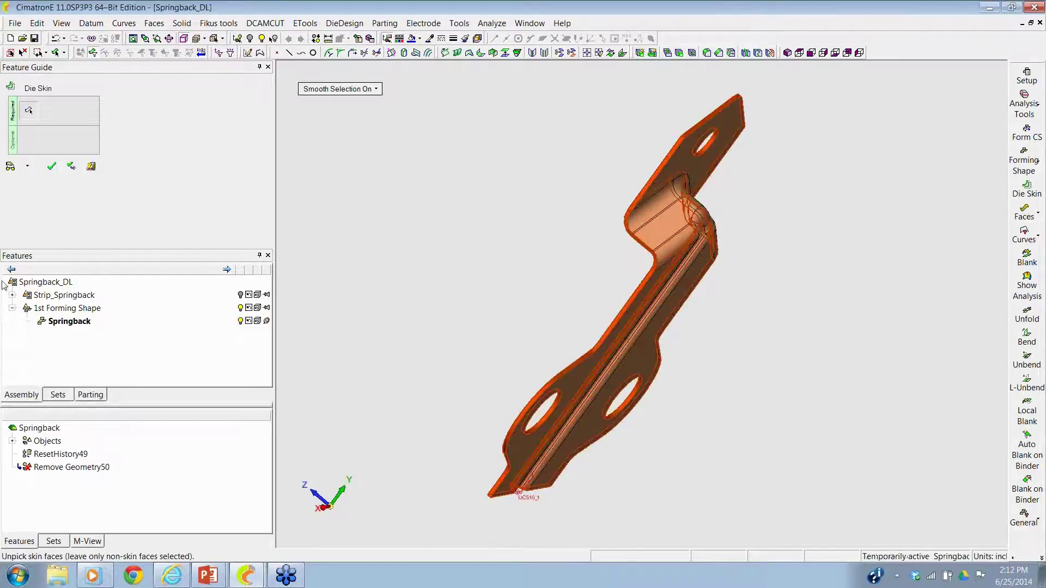
pyautogui.click(51, 166)
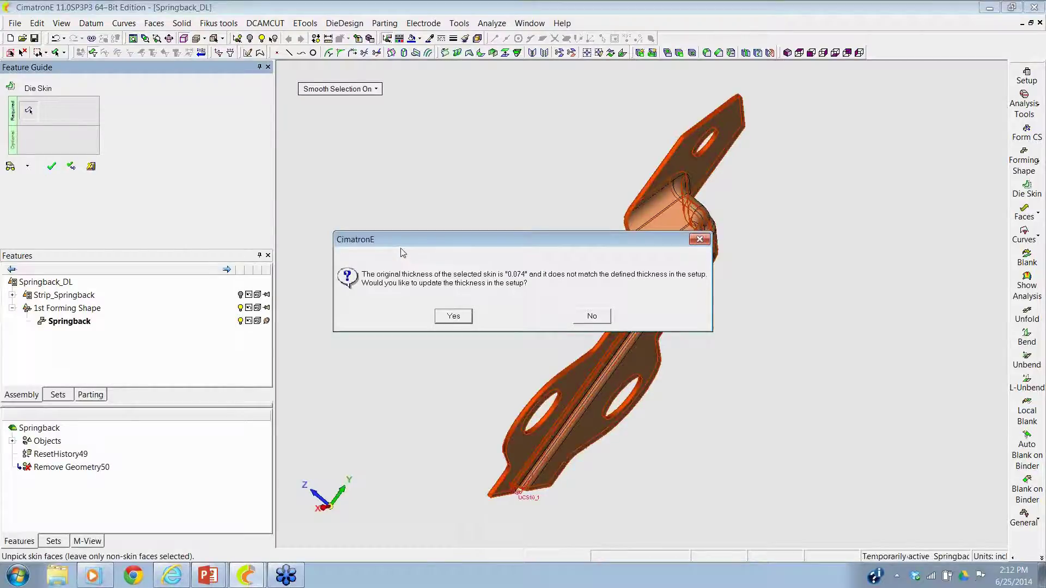
pyautogui.click(454, 321)
pyautogui.moveTo(452, 325); pyautogui.dragTo(779, 162, button='middle')
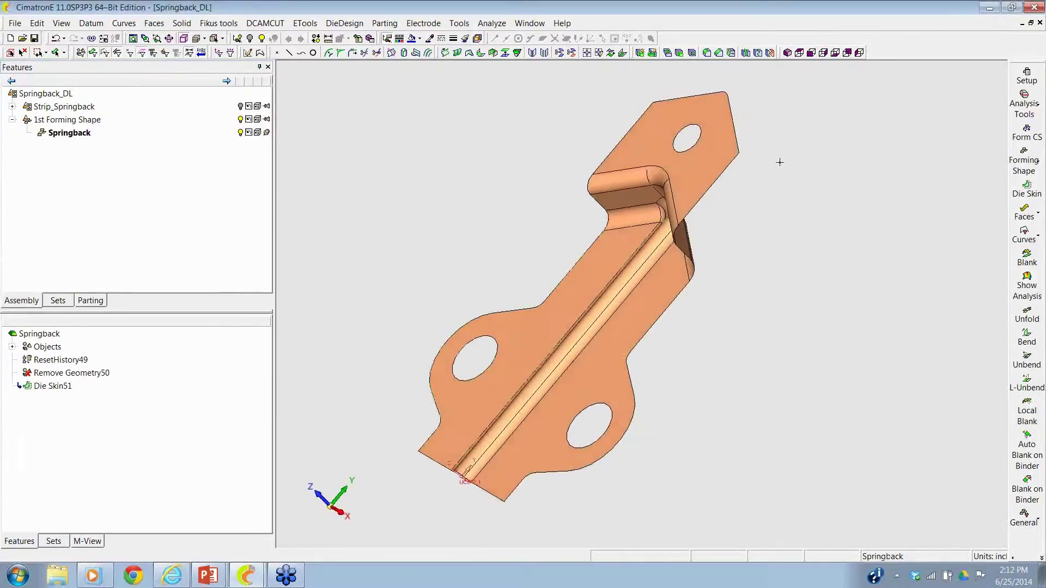
# - Set the forming material to CRCA in the strip layout setup
pyautogui.click(1026, 76)
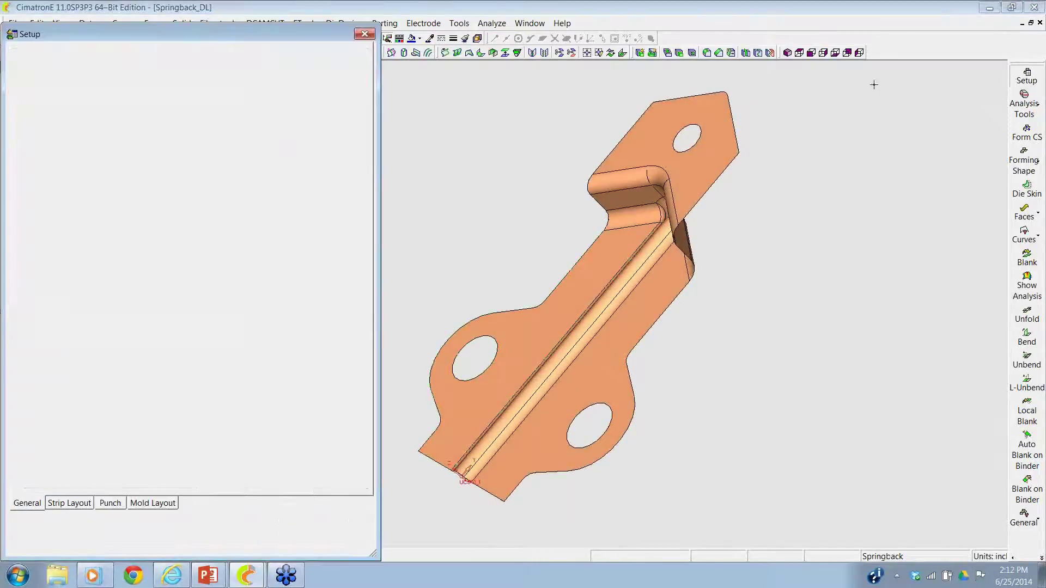
pyautogui.click(65, 505)
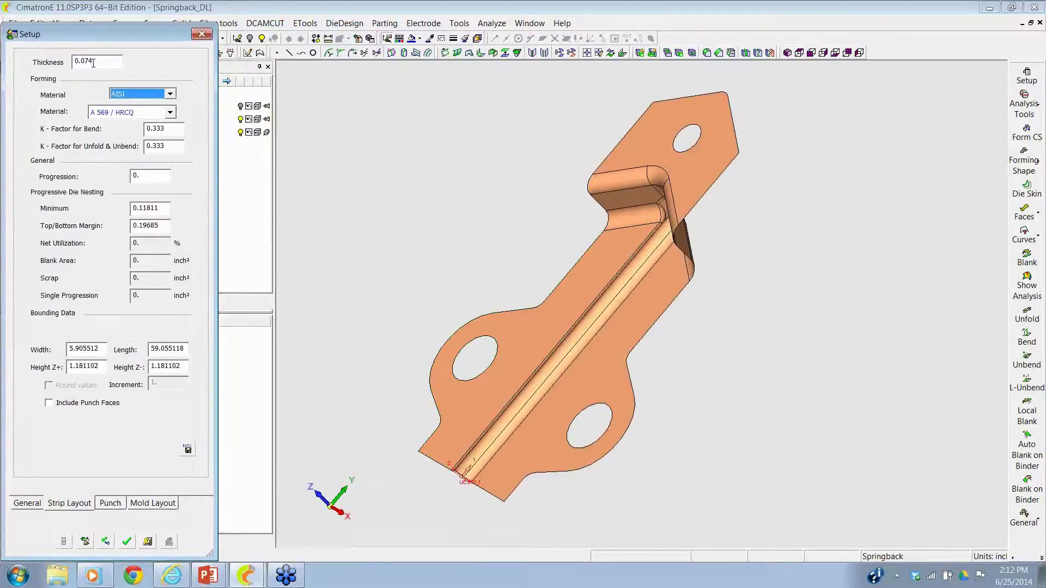
pyautogui.click(170, 113)
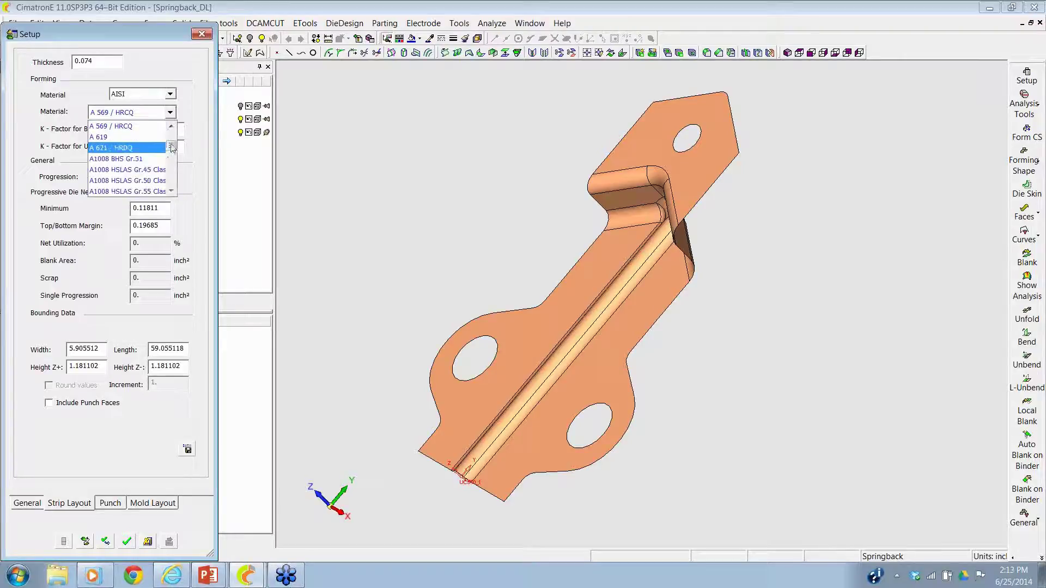
pyautogui.moveTo(172, 148); pyautogui.dragTo(173, 157)
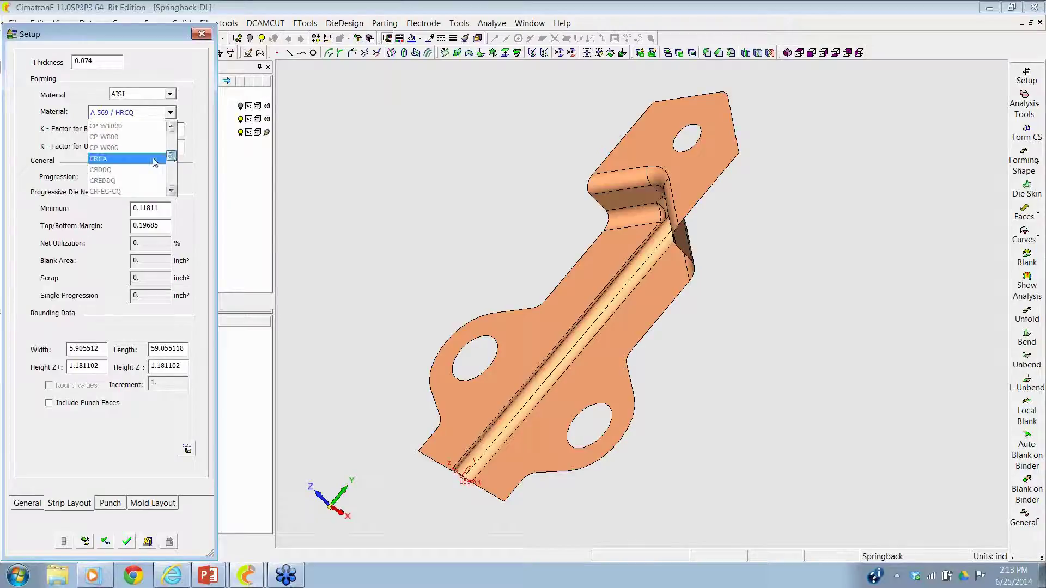
pyautogui.click(156, 159)
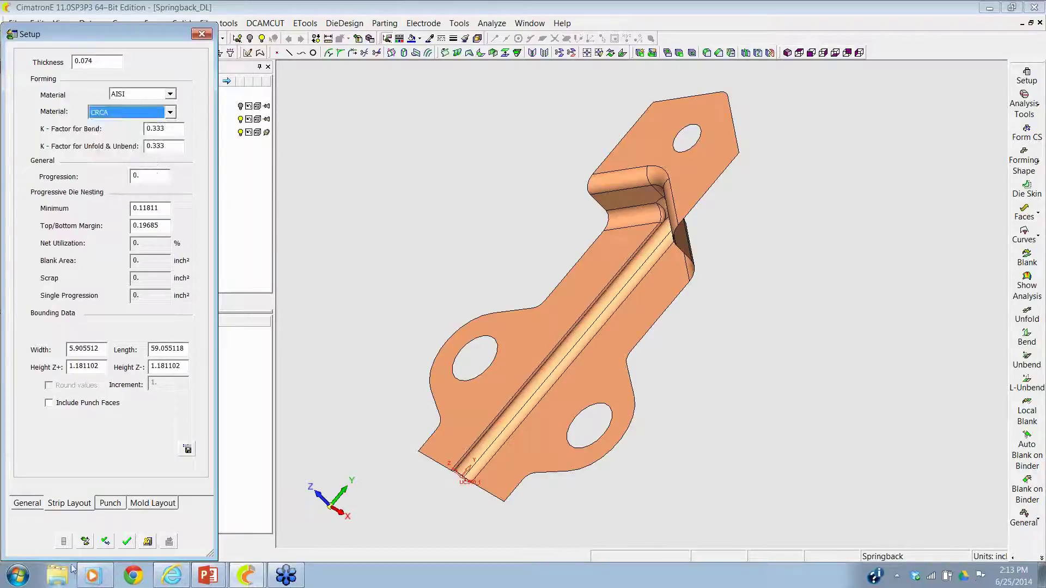
pyautogui.click(130, 545)
# - Create the flat blank outline from the skin of the formed bracket with the Blank tool
pyautogui.moveTo(425, 316); pyautogui.dragTo(450, 234, button='middle')
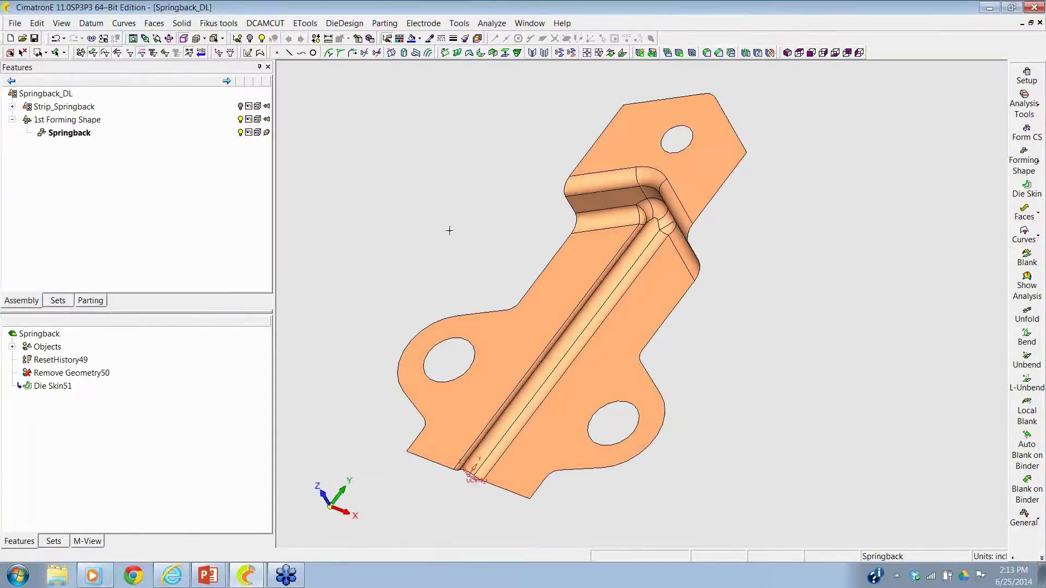
pyautogui.click(1035, 253)
pyautogui.click(710, 191)
pyautogui.click(51, 166)
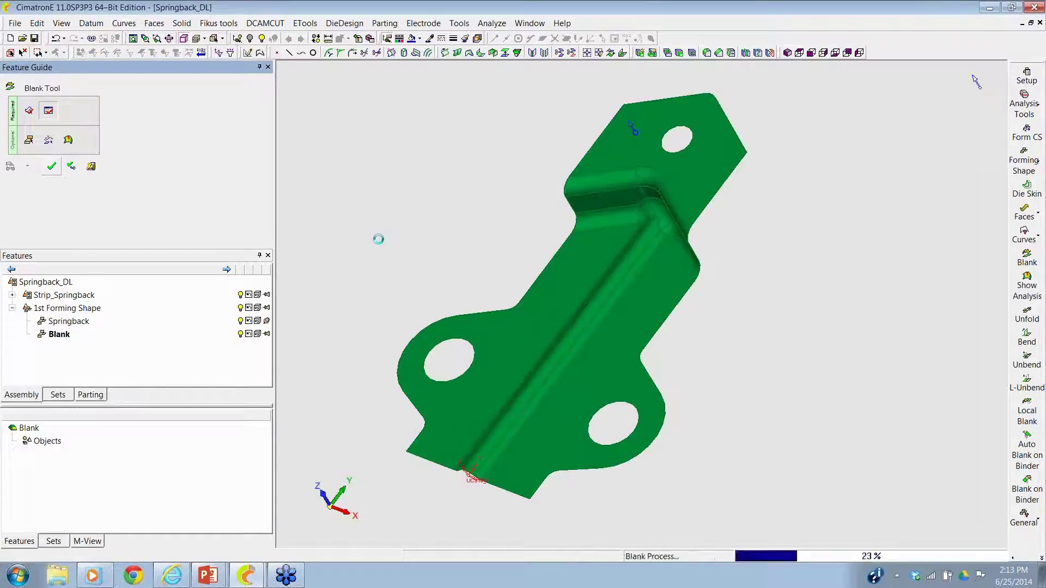
# - Examine the thickness strain analysis around the inner bend of the bracket, and switch the display to Safety Zone Analysis
pyautogui.scroll(-3, 432, 259)
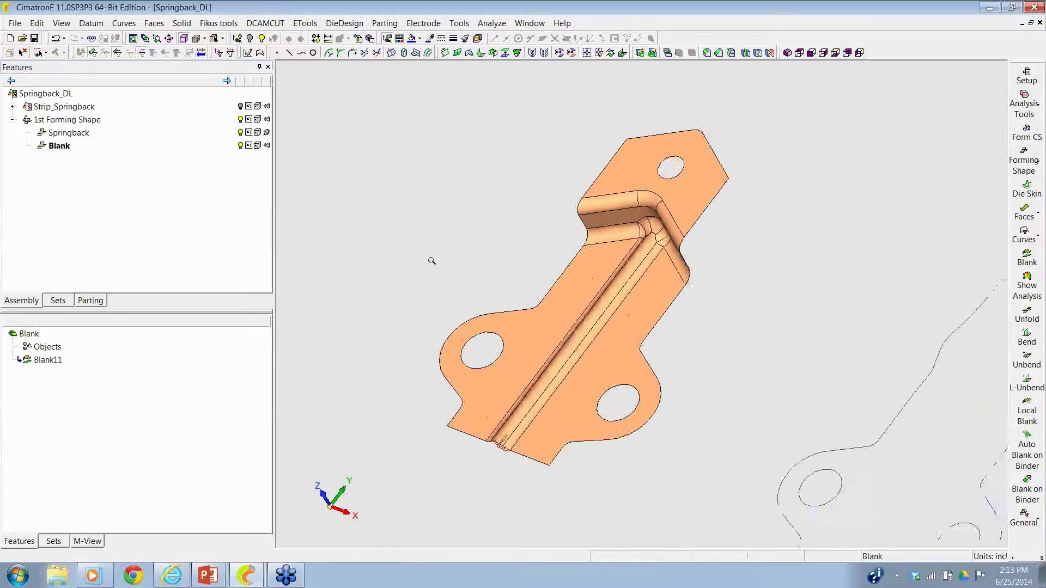
pyautogui.scroll(-3, 425, 226)
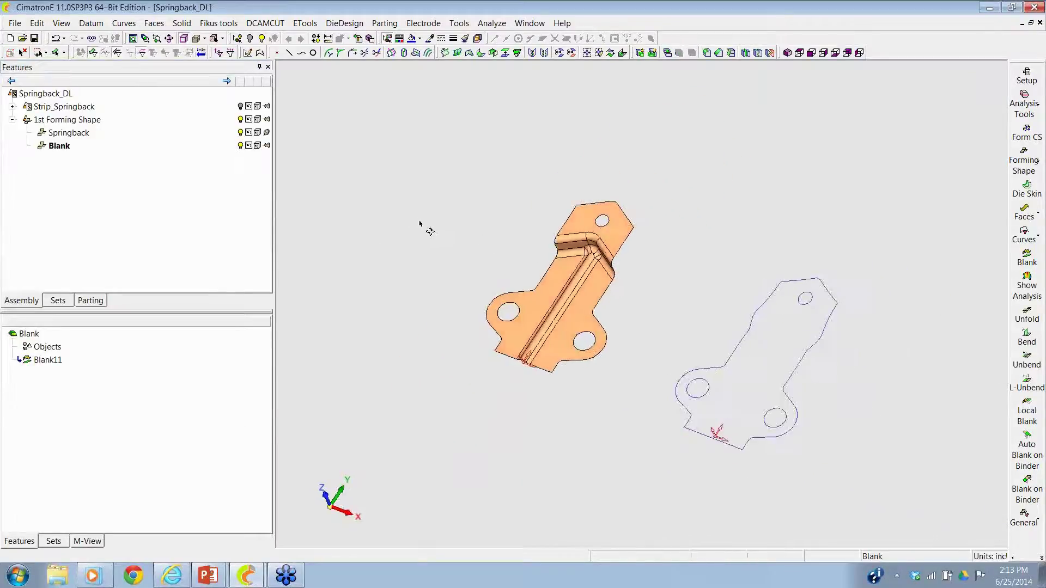
pyautogui.scroll(2, 468, 239)
pyautogui.scroll(3, 460, 214)
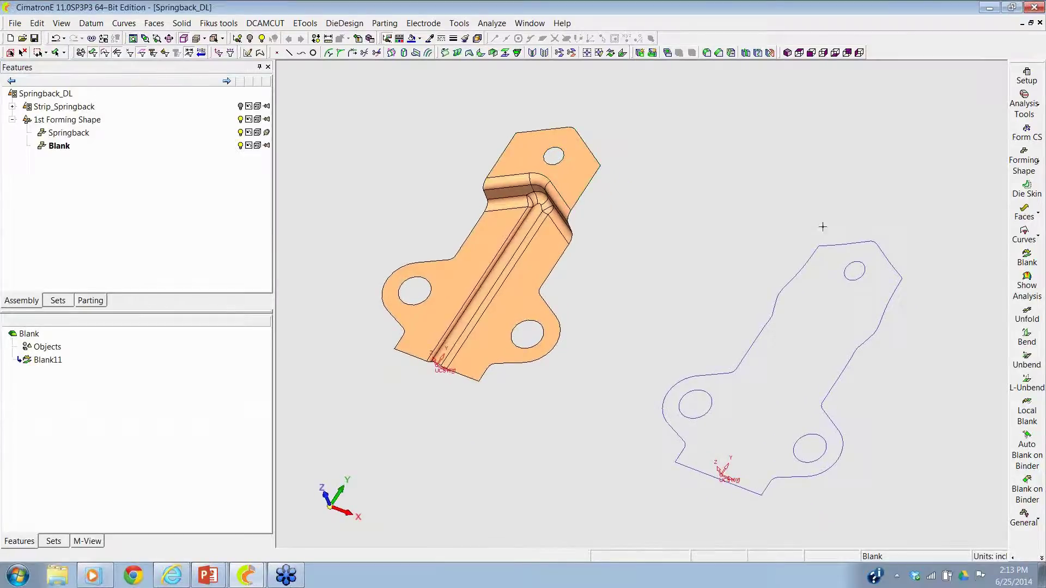
pyautogui.click(1033, 290)
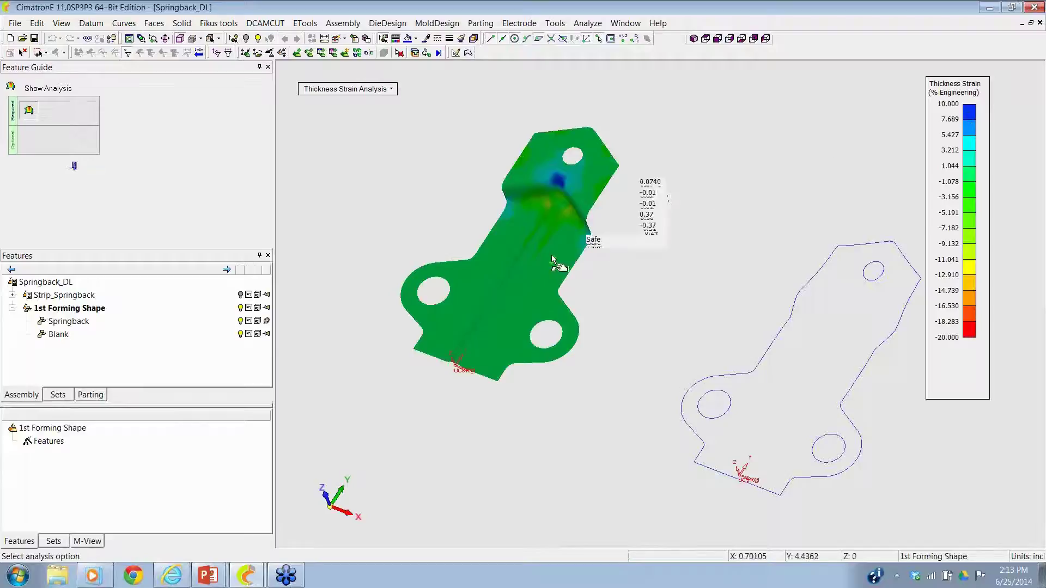
pyautogui.moveTo(565, 192)
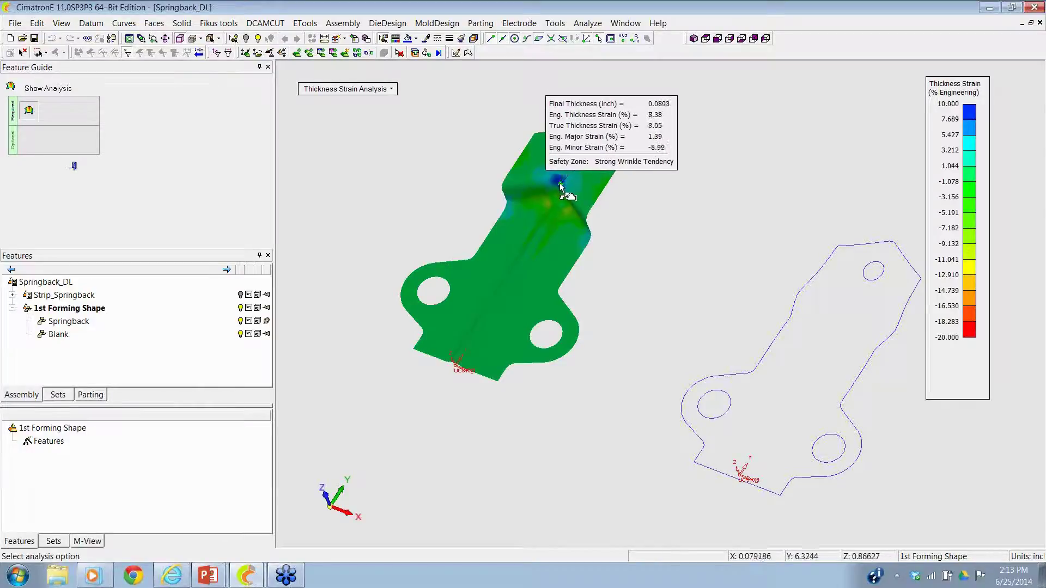
pyautogui.click(339, 90)
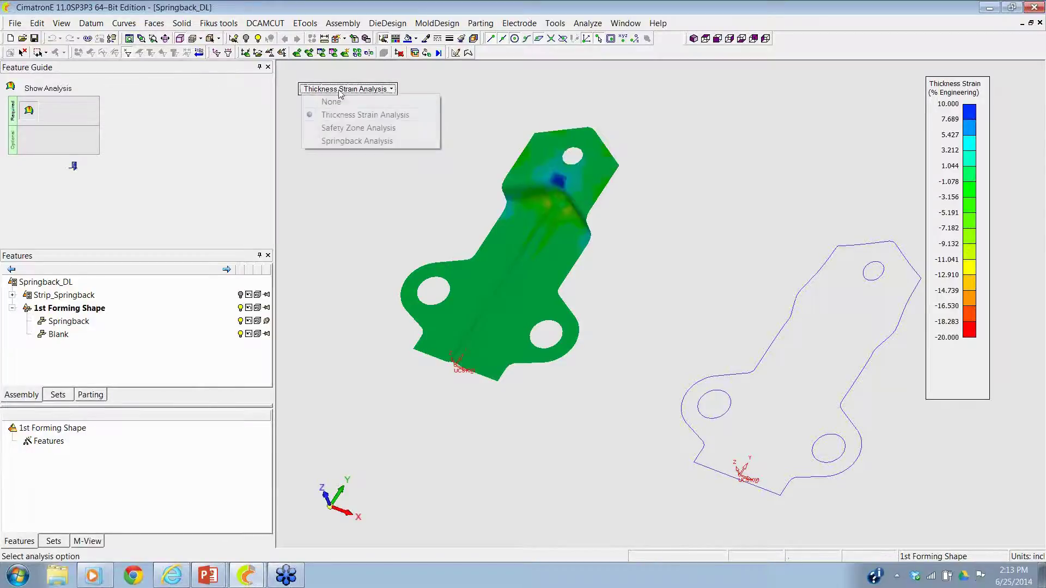
pyautogui.click(337, 124)
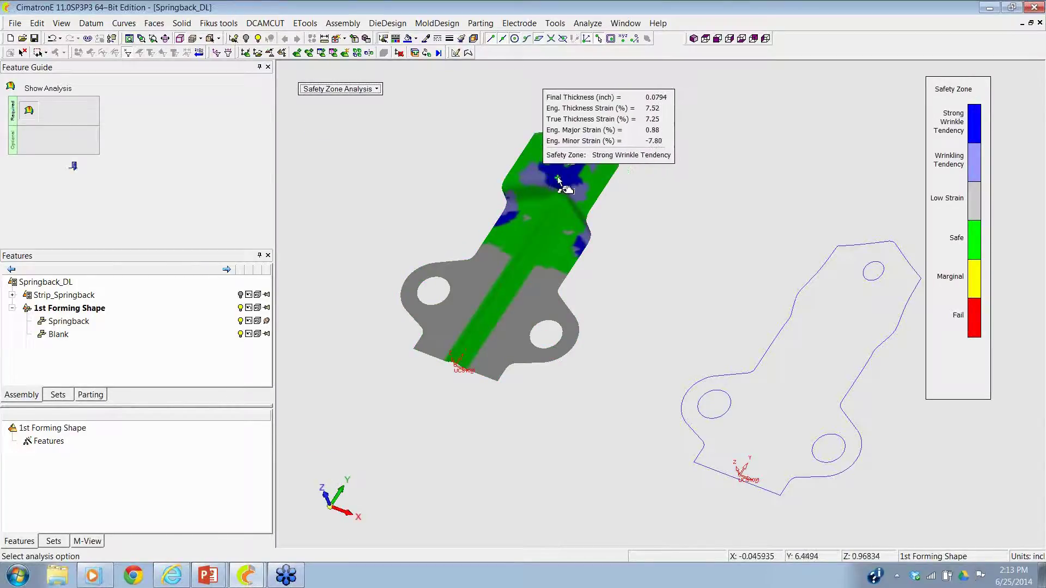
# - Run a Springback Analysis on the Springback part without alignment or constraint, examine the magnitude at the end flange's tip, and close it
pyautogui.click(338, 90)
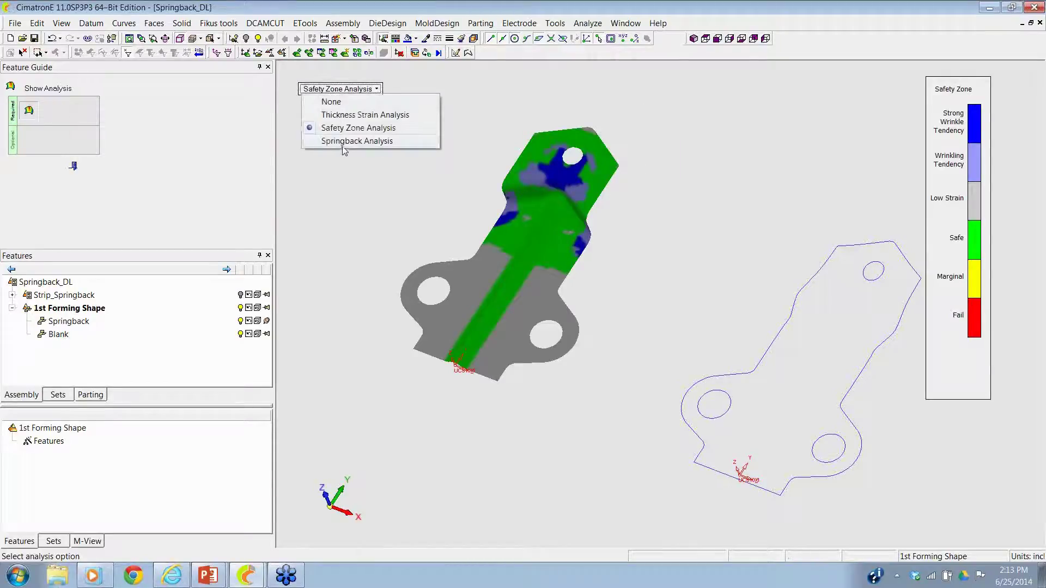
pyautogui.click(345, 143)
pyautogui.click(335, 136)
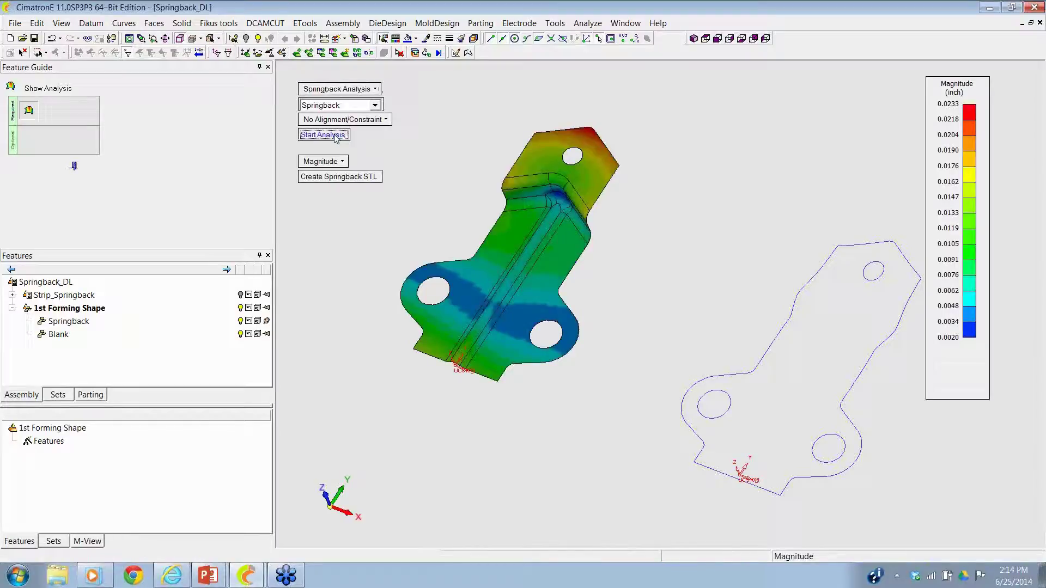
pyautogui.click(590, 129)
pyautogui.scroll(-3, 602, 155)
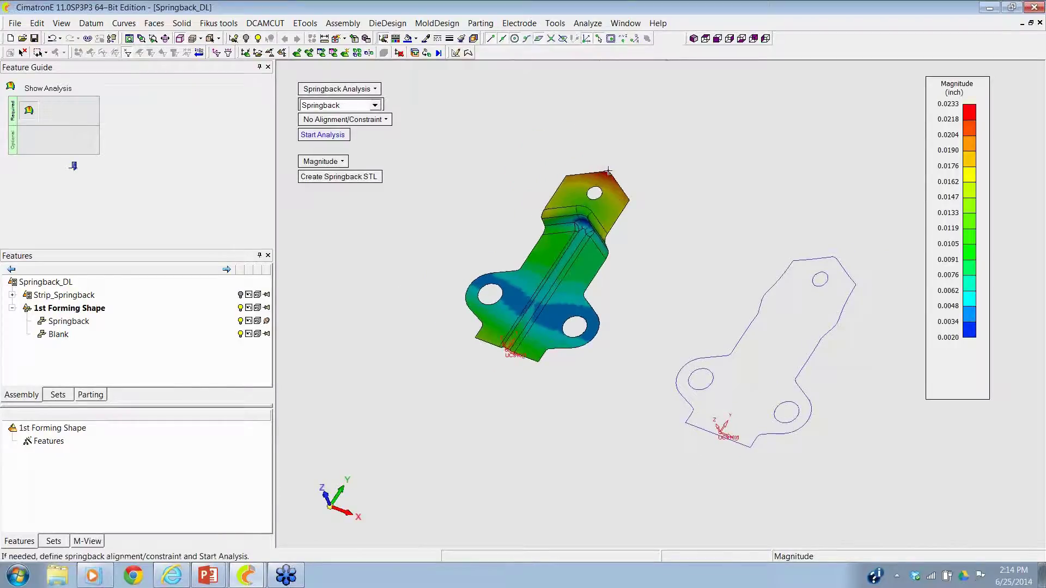
pyautogui.click(609, 171)
pyautogui.click(75, 166)
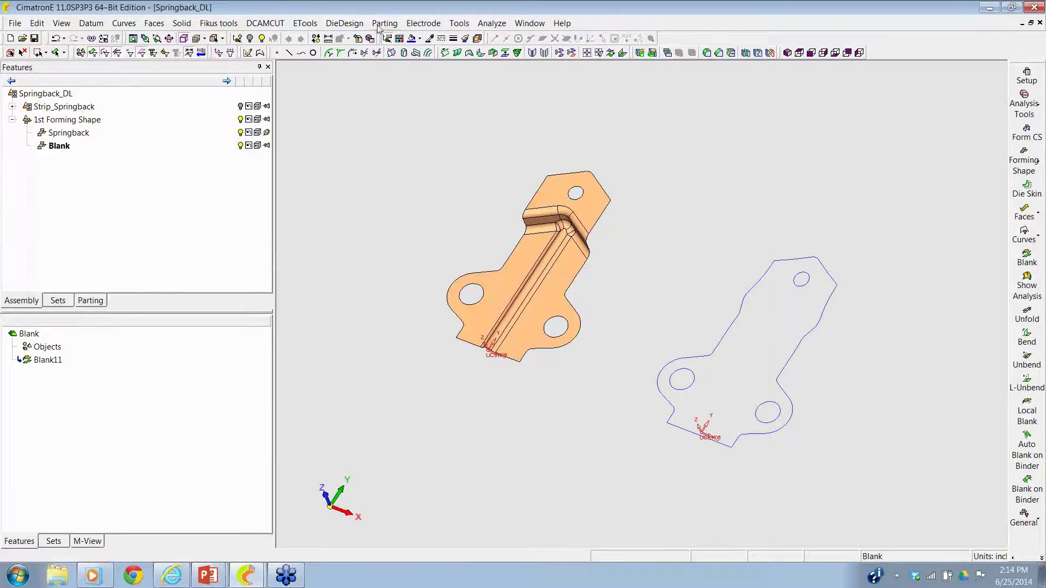
# - Start a Springback Deform on the formed bracket, leaving the fixed constraints empty
pyautogui.click(357, 26)
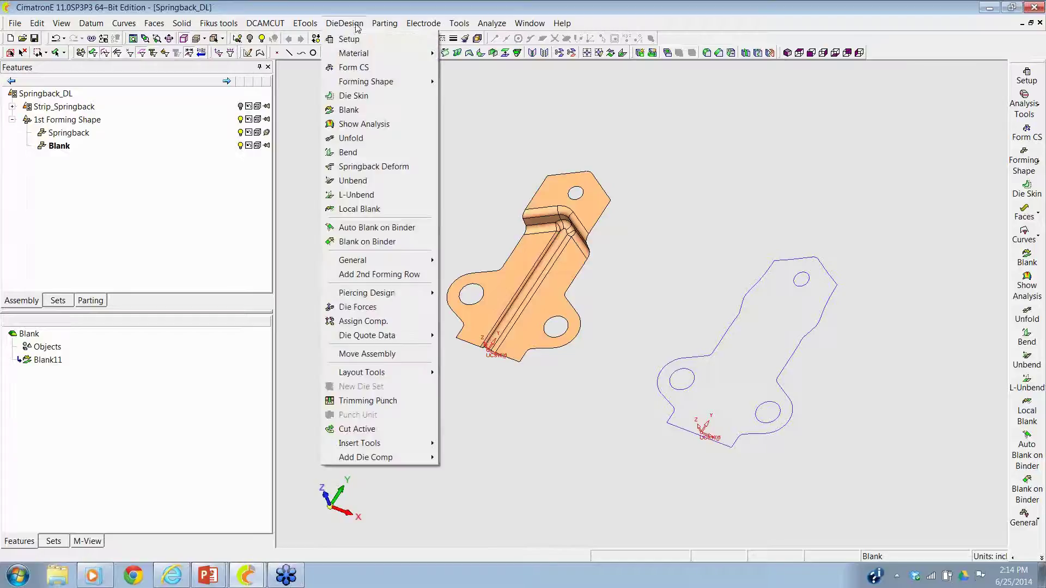
pyautogui.click(340, 170)
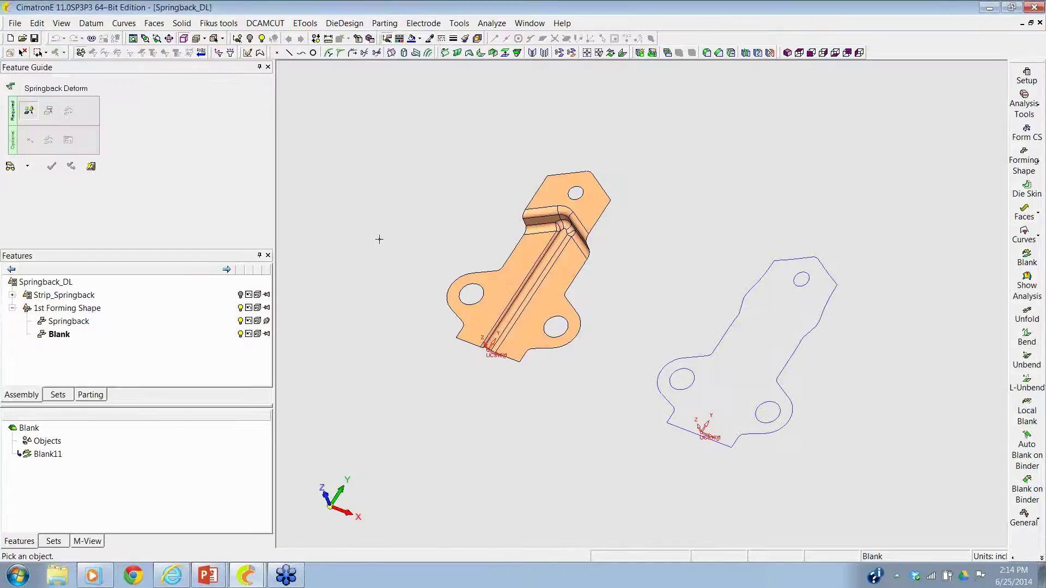
pyautogui.click(461, 212)
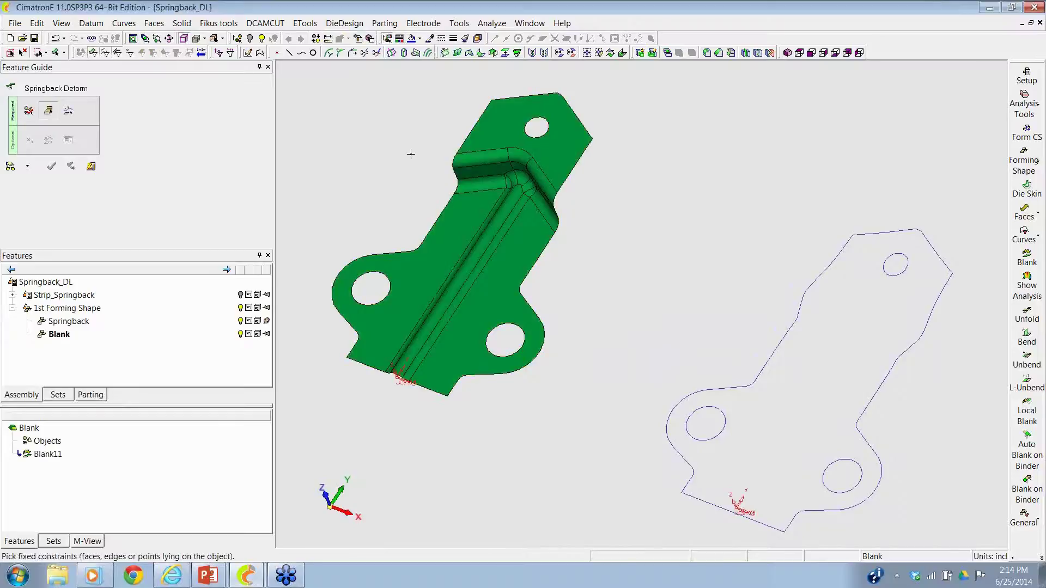
pyautogui.moveTo(423, 161); pyautogui.dragTo(560, 213, button='middle')
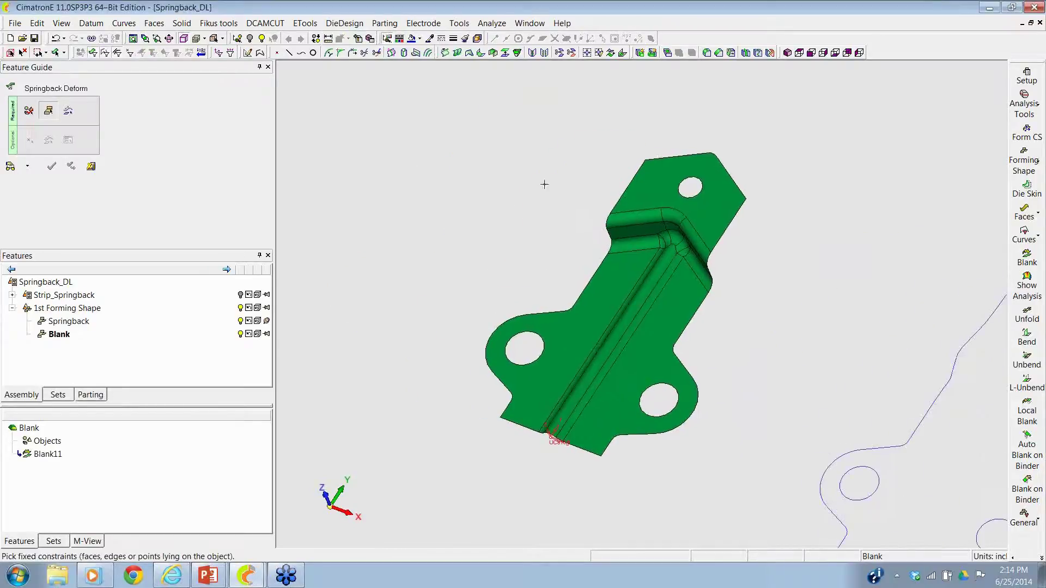
pyautogui.middleClick(569, 158)
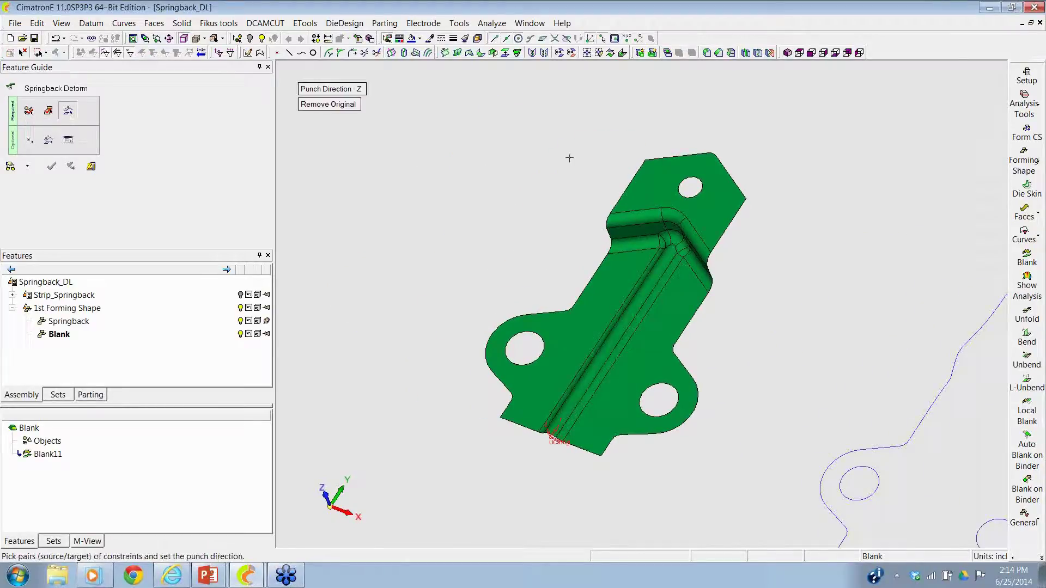
pyautogui.click(645, 160)
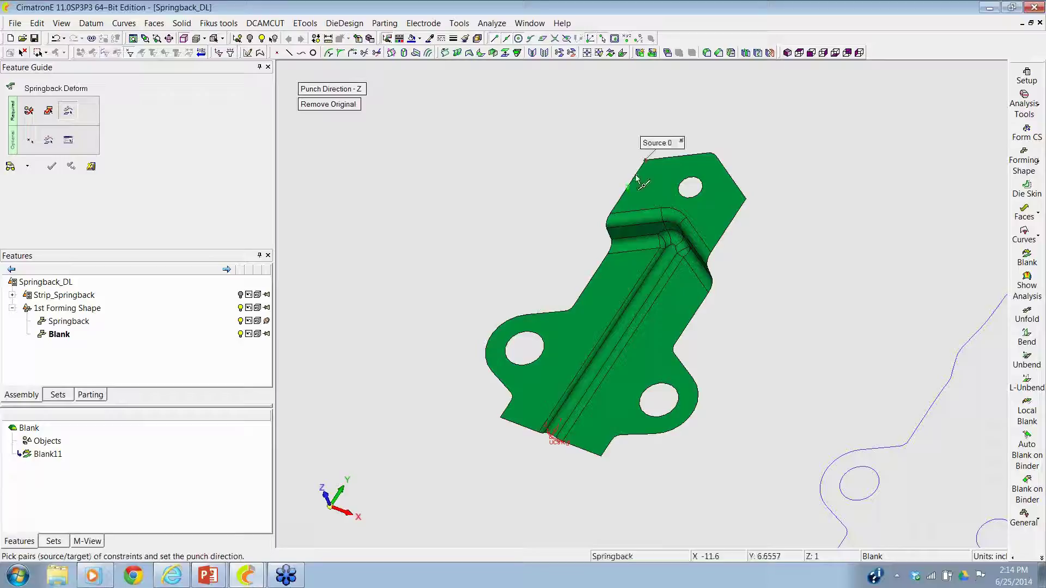
pyautogui.rightClick(595, 151)
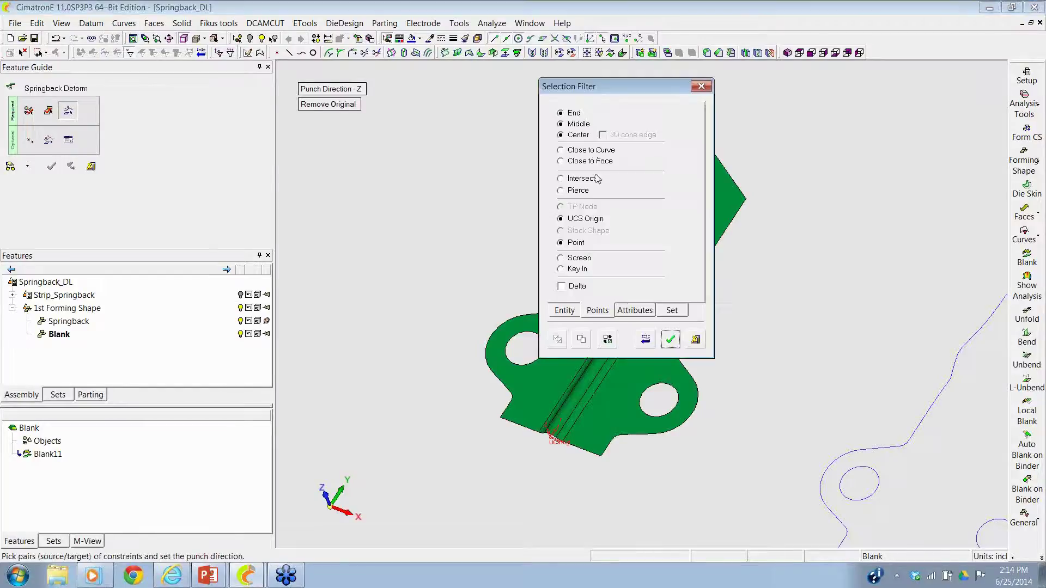
pyautogui.click(670, 340)
pyautogui.click(646, 165)
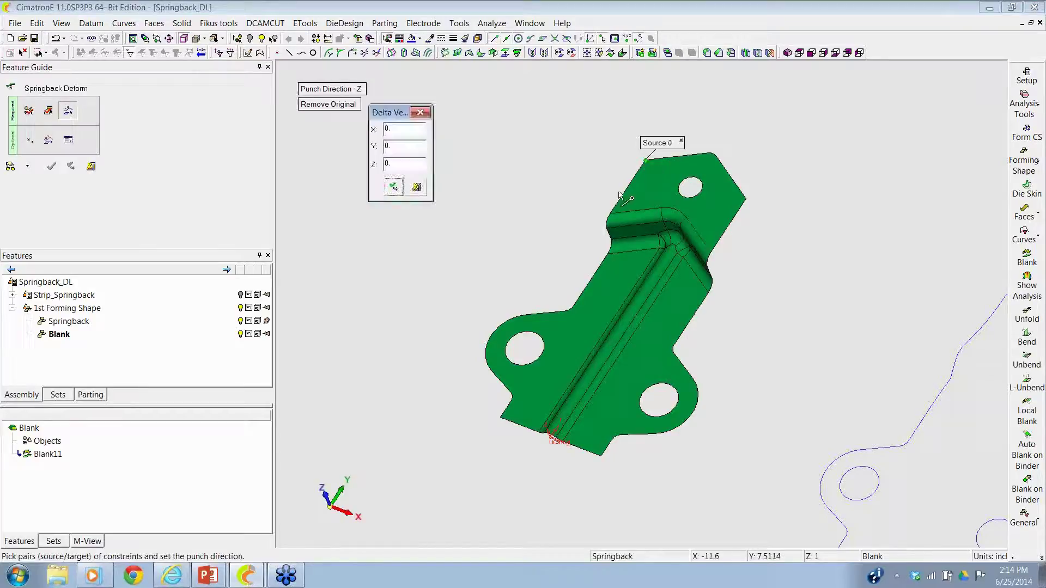
pyautogui.write('-01')
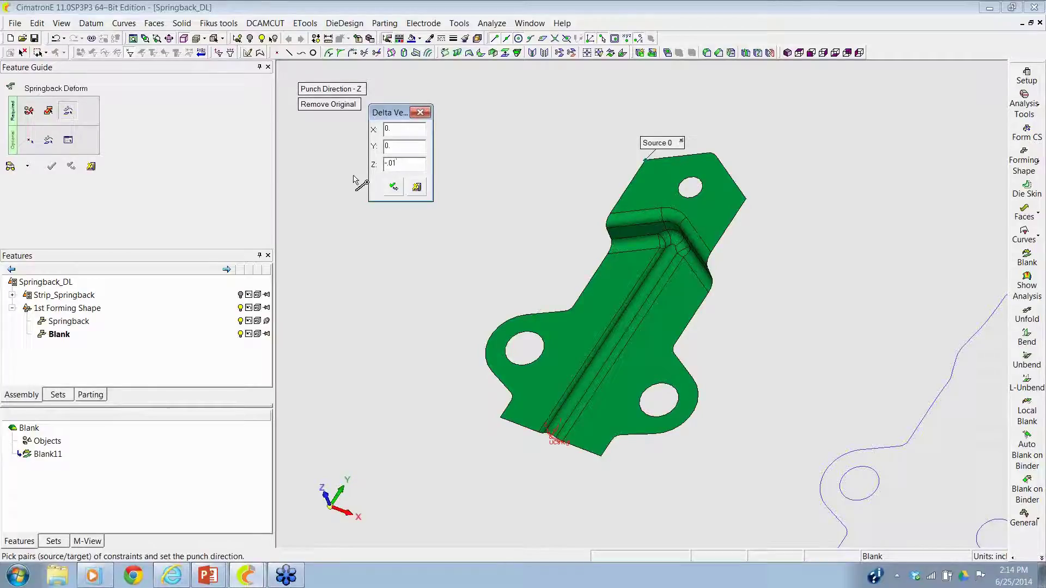
pyautogui.click(415, 187)
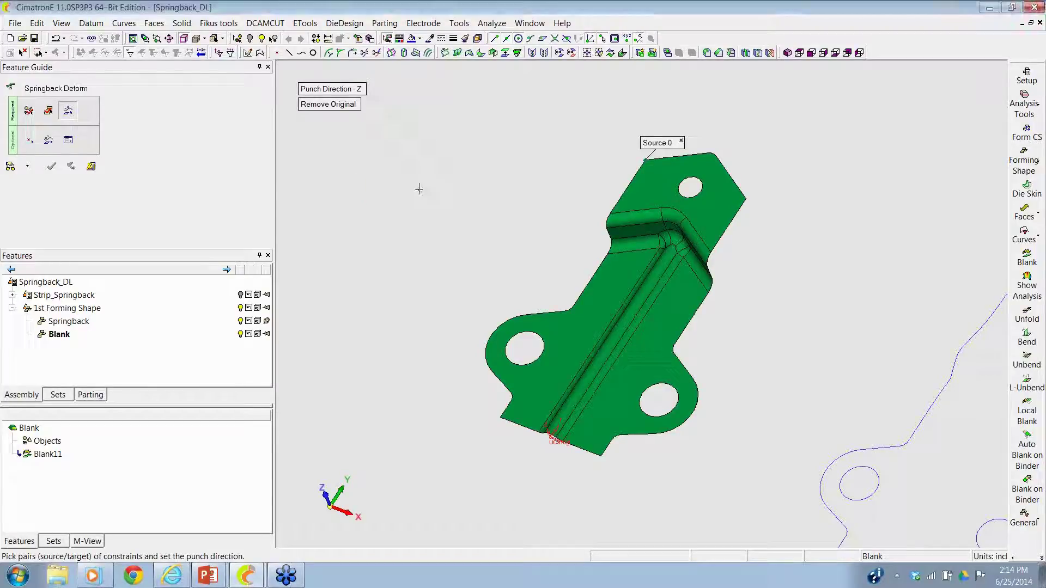
# - Import the springback analysis into the Springback Points table and calculate the deformed target points on the opposite side
pyautogui.click(67, 140)
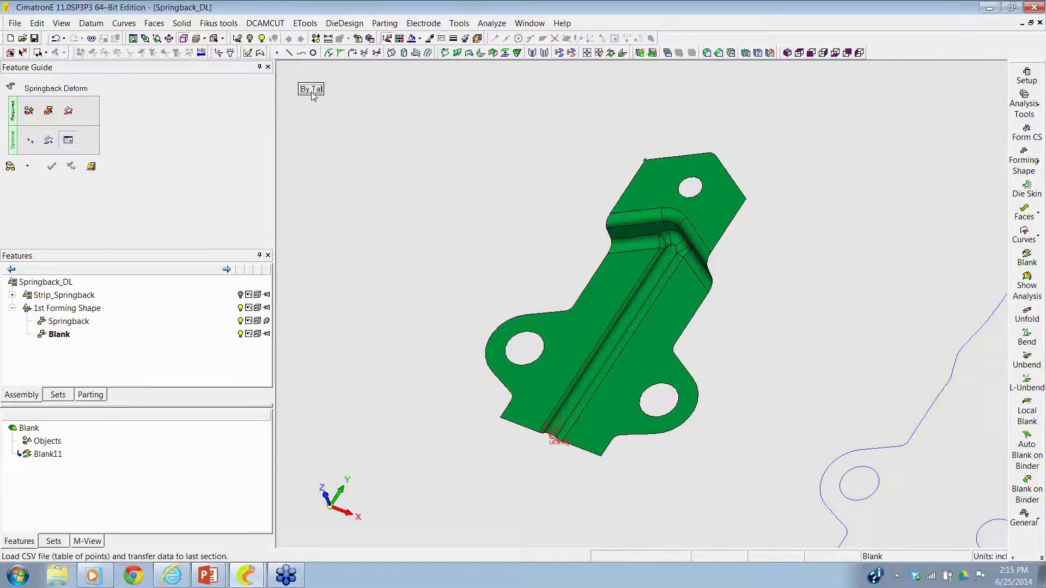
pyautogui.click(310, 89)
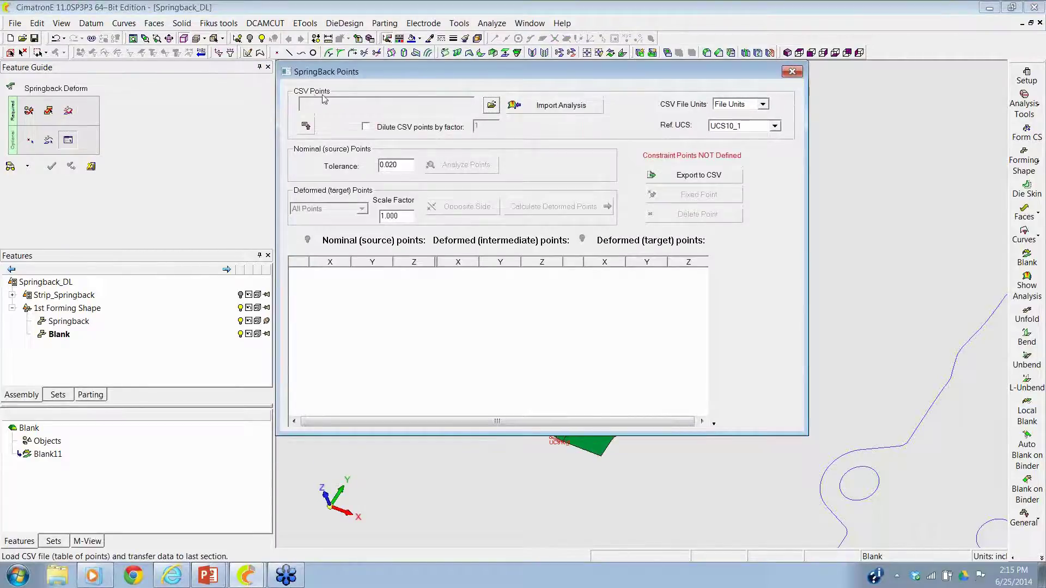
pyautogui.click(531, 107)
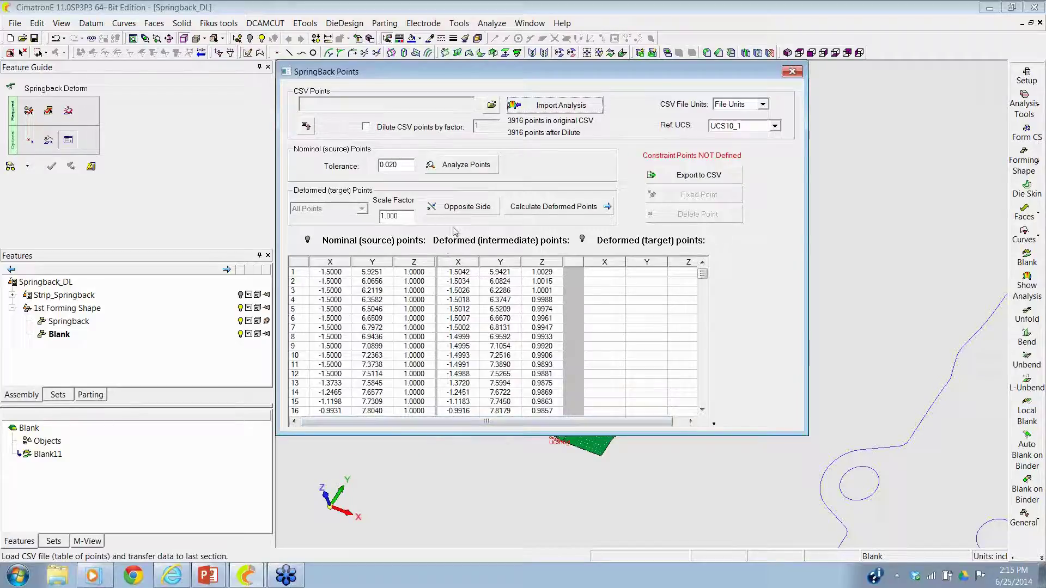
pyautogui.click(460, 211)
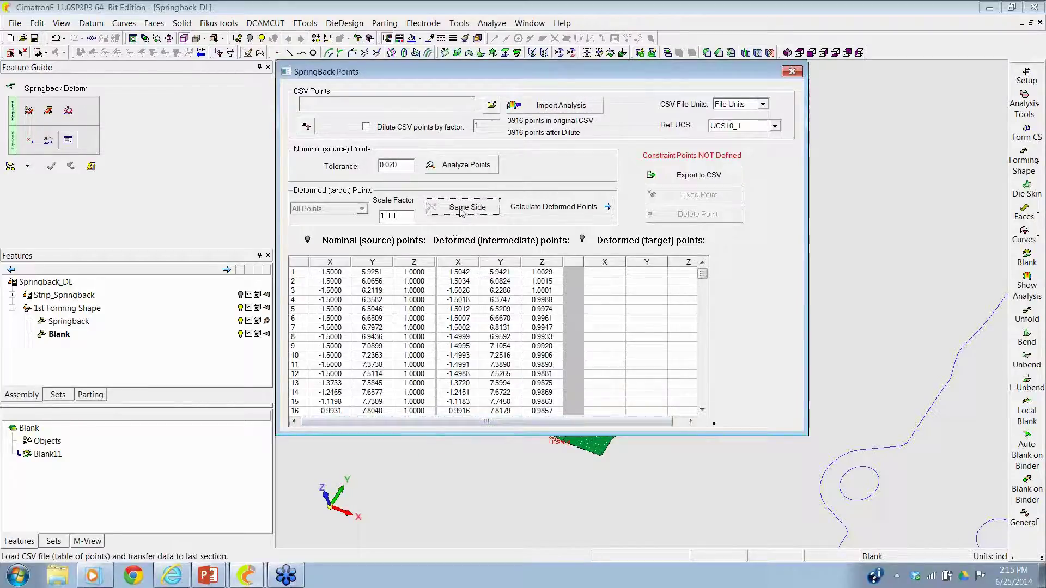
pyautogui.click(551, 211)
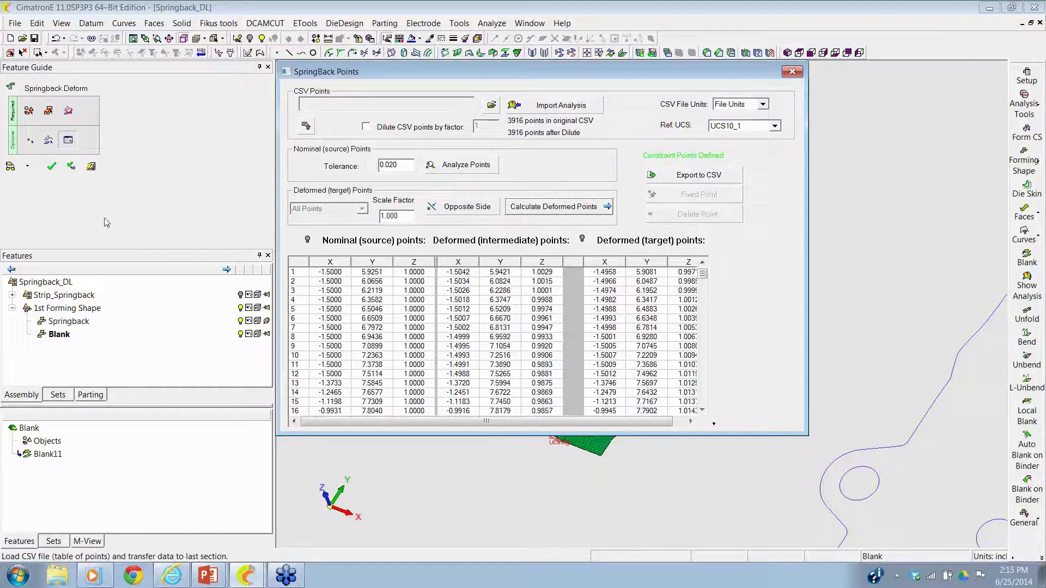
# - Check the constraint and point table settings once more and apply the Springback Deform to the bracket
pyautogui.click(51, 170)
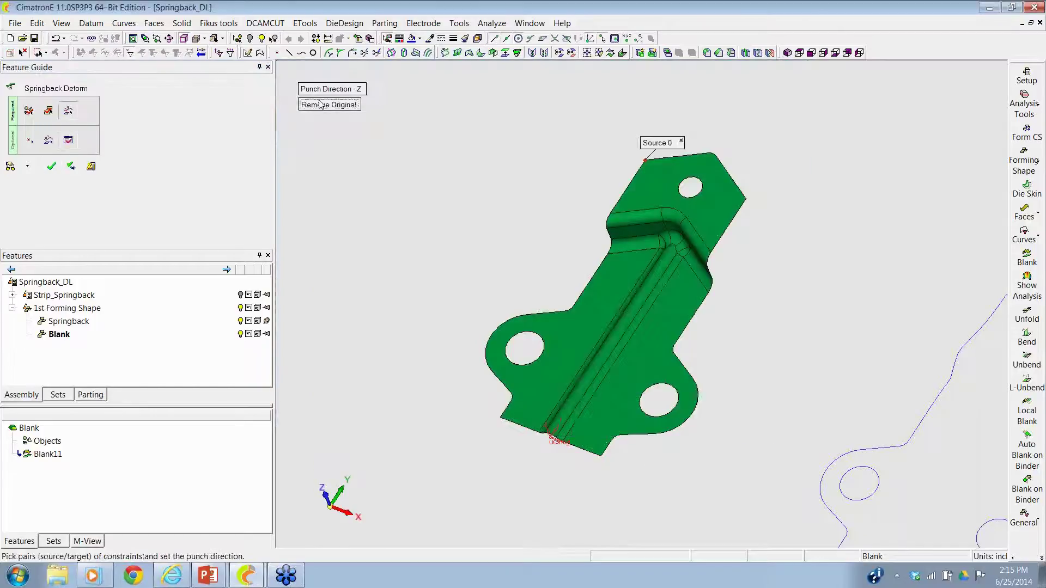
pyautogui.click(68, 141)
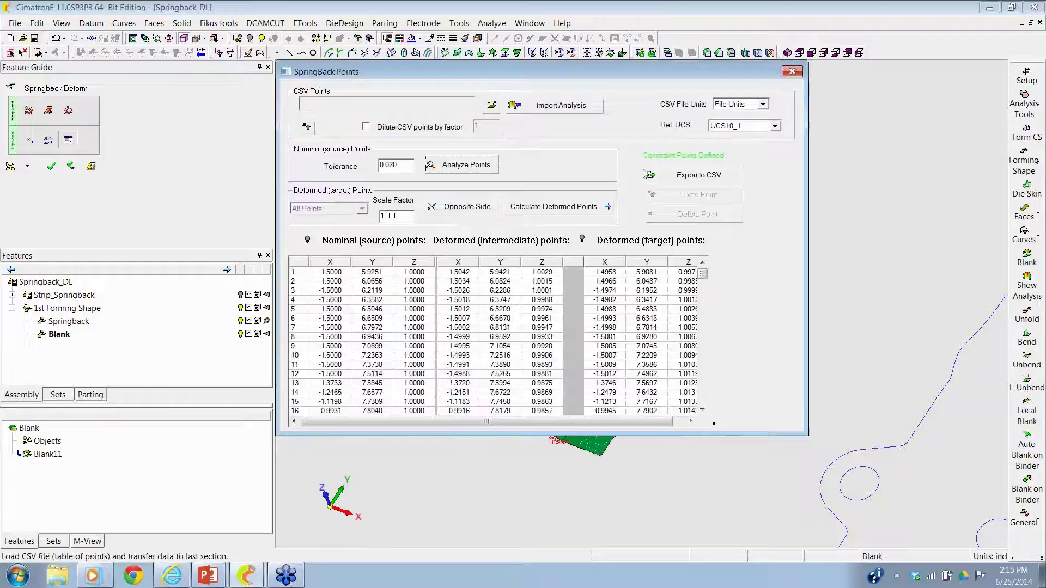
pyautogui.click(51, 167)
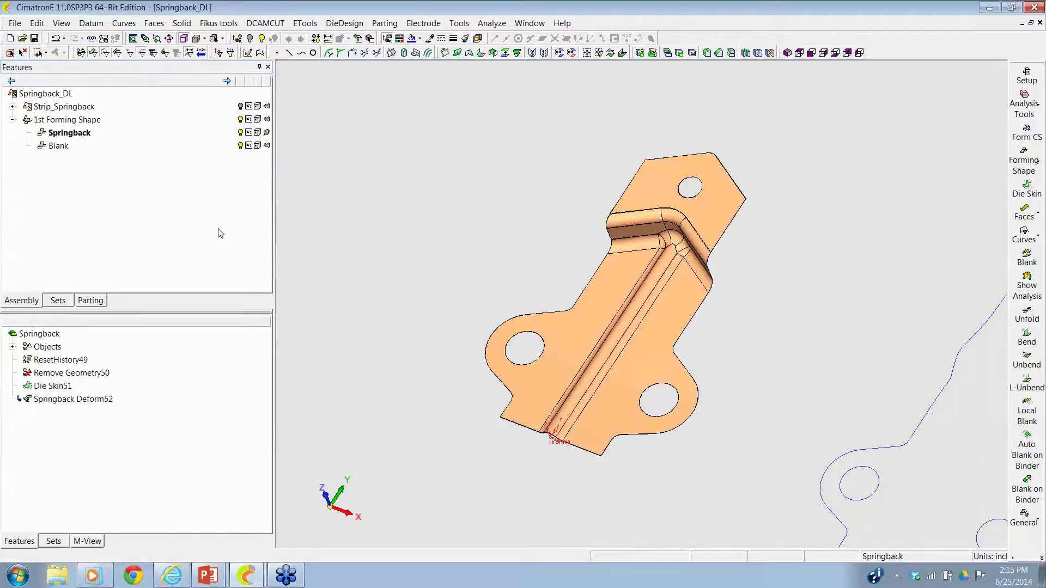
# - Colour the end flange and its adjoining bend faces bright green and inspect the deformation around the bends
pyautogui.keyDown('ctrl'); pyautogui.moveTo(472, 319); pyautogui.dragTo(470, 194, button='middle'); pyautogui.keyUp('ctrl')
pyautogui.moveTo(740, 134); pyautogui.dragTo(660, 57, button='middle')
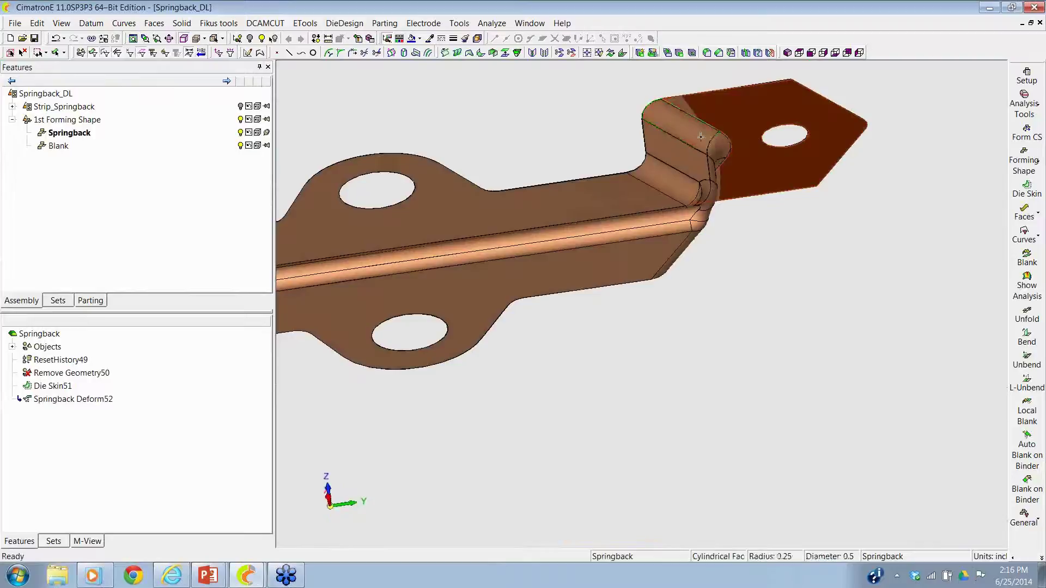
pyautogui.moveTo(751, 182); pyautogui.dragTo(686, 163, button='middle')
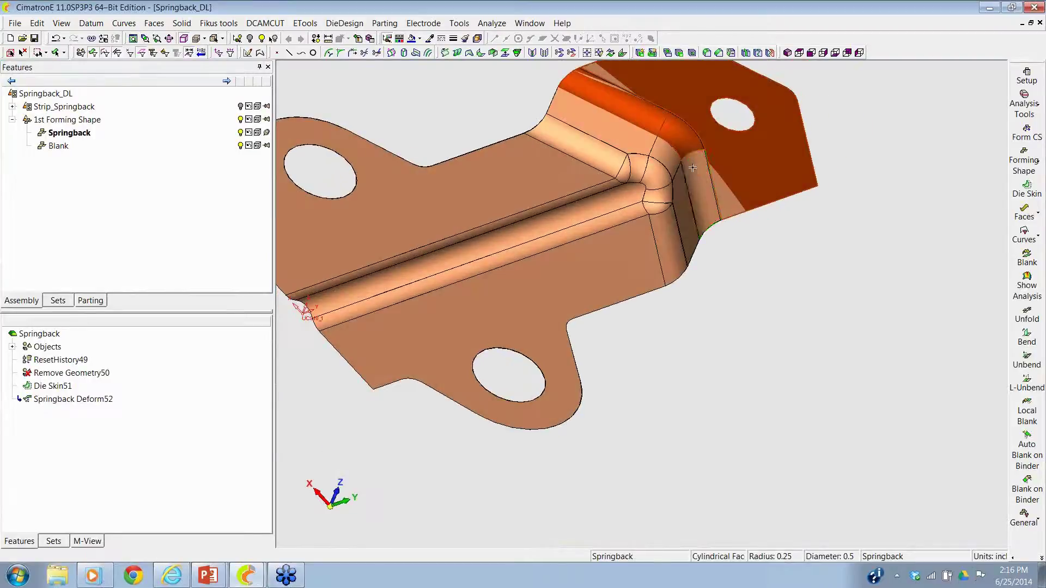
pyautogui.click(418, 39)
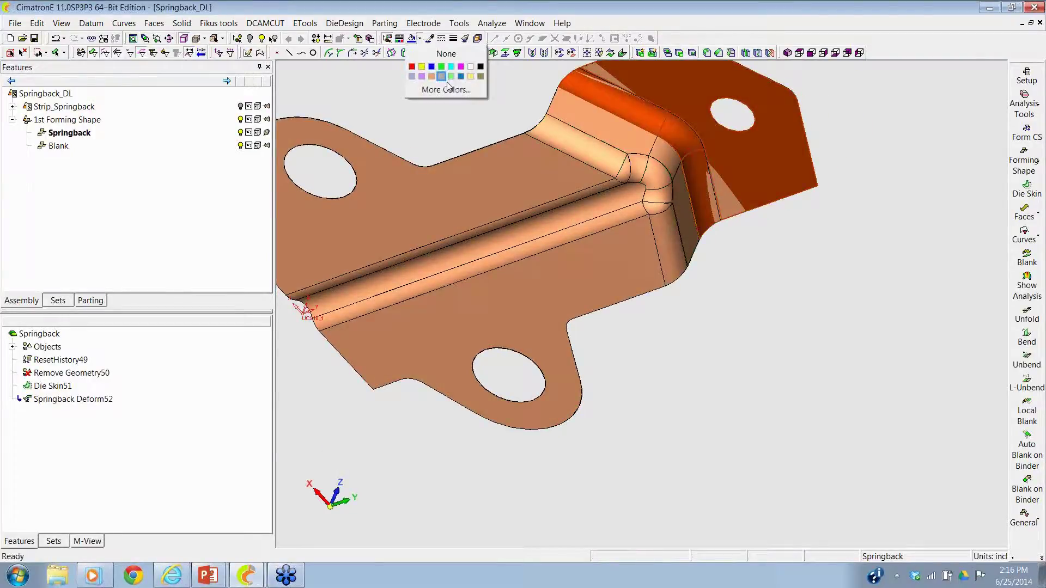
pyautogui.click(442, 62)
pyautogui.moveTo(477, 101); pyautogui.dragTo(552, 209, button='middle')
pyautogui.scroll(5, 505, 173)
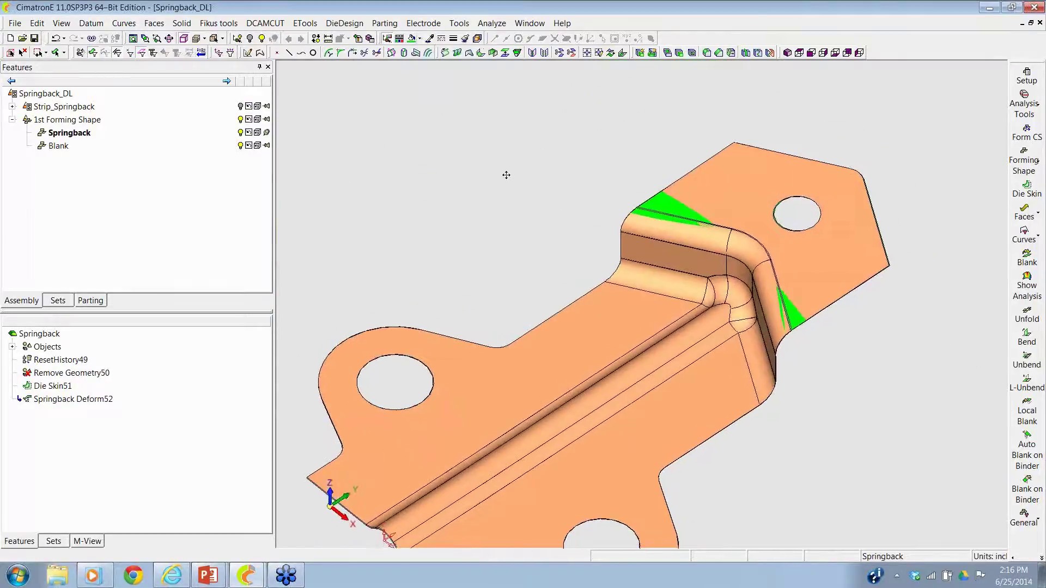
pyautogui.scroll(2, 779, 136)
pyautogui.moveTo(782, 93); pyautogui.dragTo(715, 216, button='middle')
pyautogui.scroll(2, 716, 216)
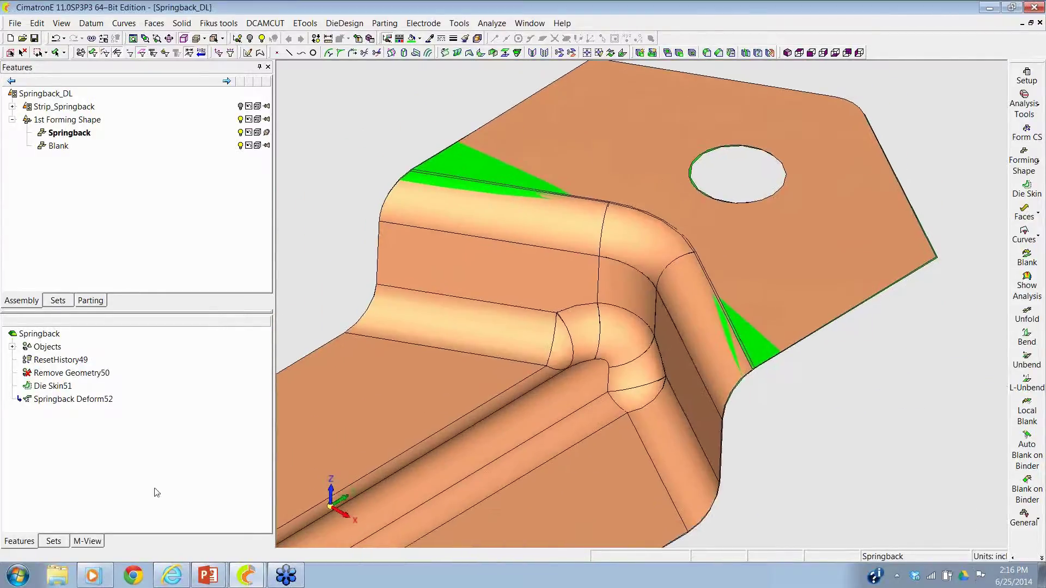
# - Reopen the Springback Deform feature for editing, examine its point table and the points on the bracket, and confirm the feature
pyautogui.rightClick(109, 406)
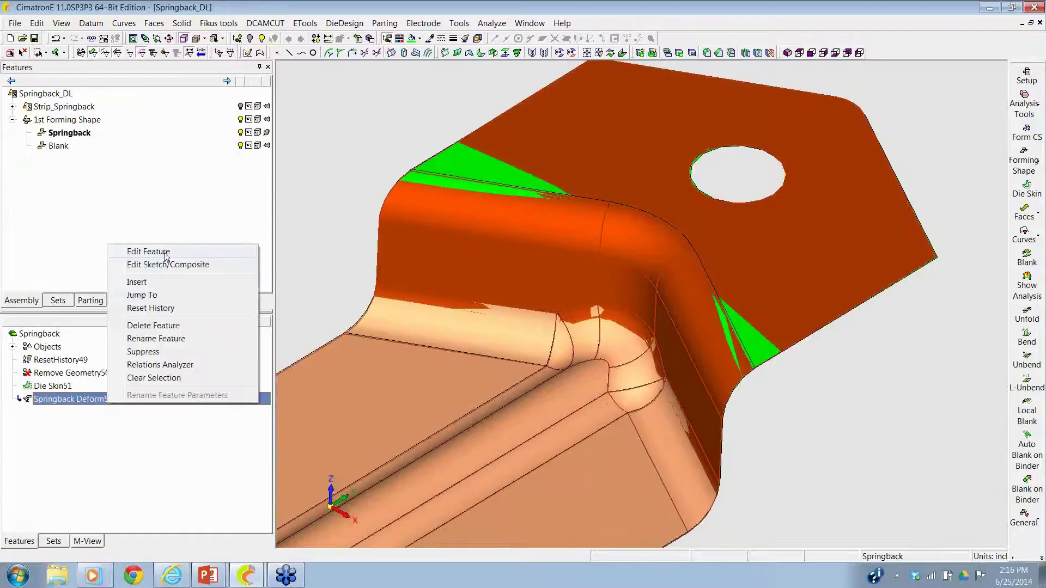
pyautogui.click(164, 252)
pyautogui.click(68, 140)
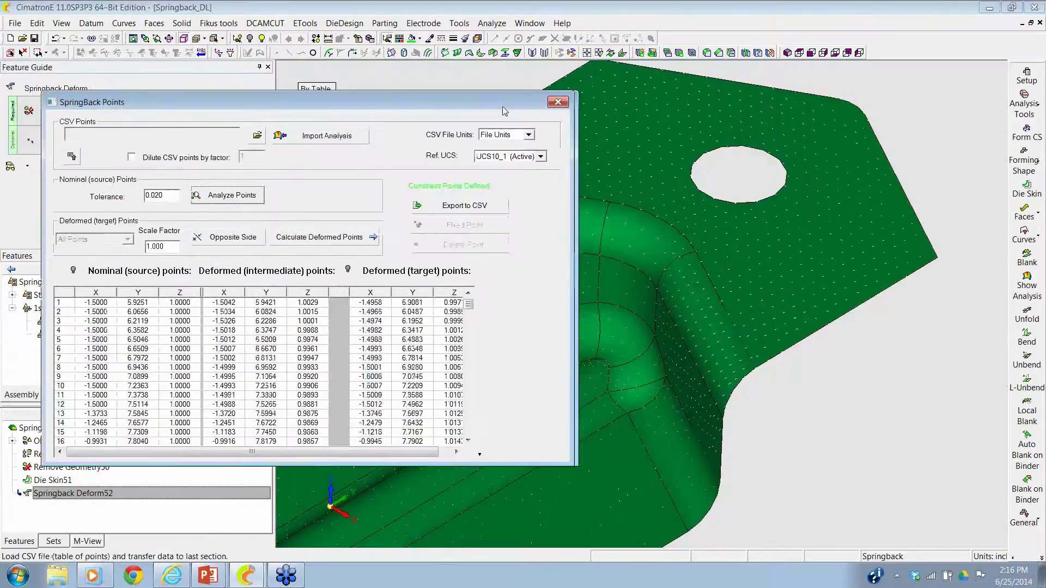
pyautogui.moveTo(504, 111); pyautogui.dragTo(400, 124)
pyautogui.moveTo(654, 217); pyautogui.dragTo(497, 149, button='middle')
pyautogui.scroll(-3, 792, 215)
pyautogui.click(454, 115)
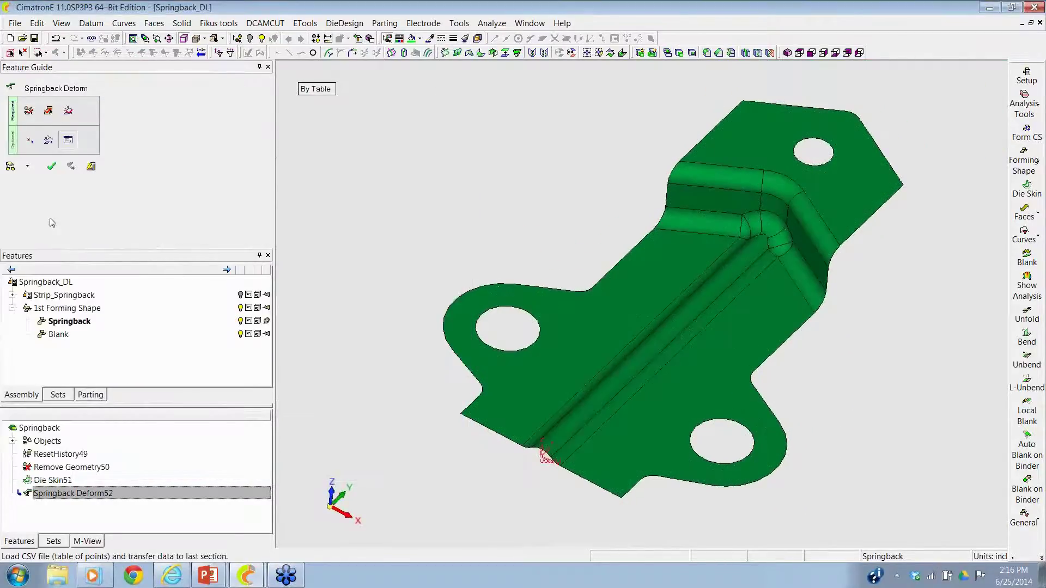
pyautogui.click(51, 166)
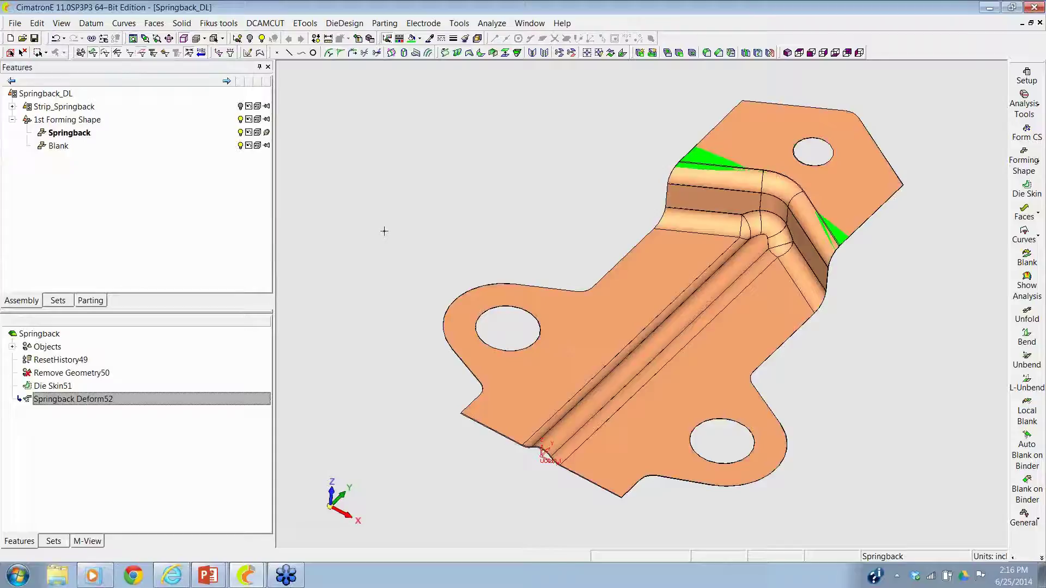
pyautogui.hotkey('alt', 'Tab')
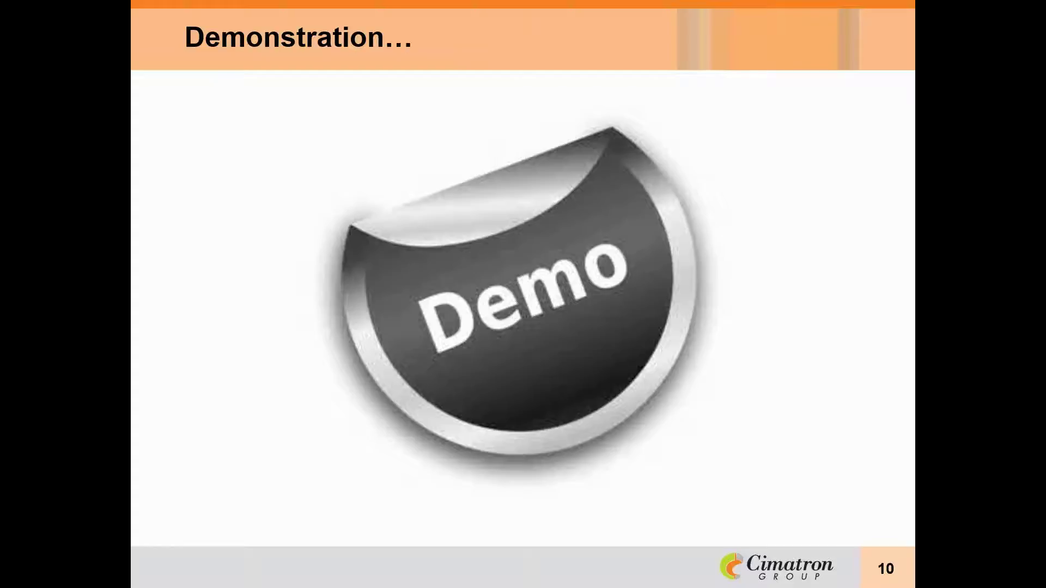
pyautogui.press('Right')
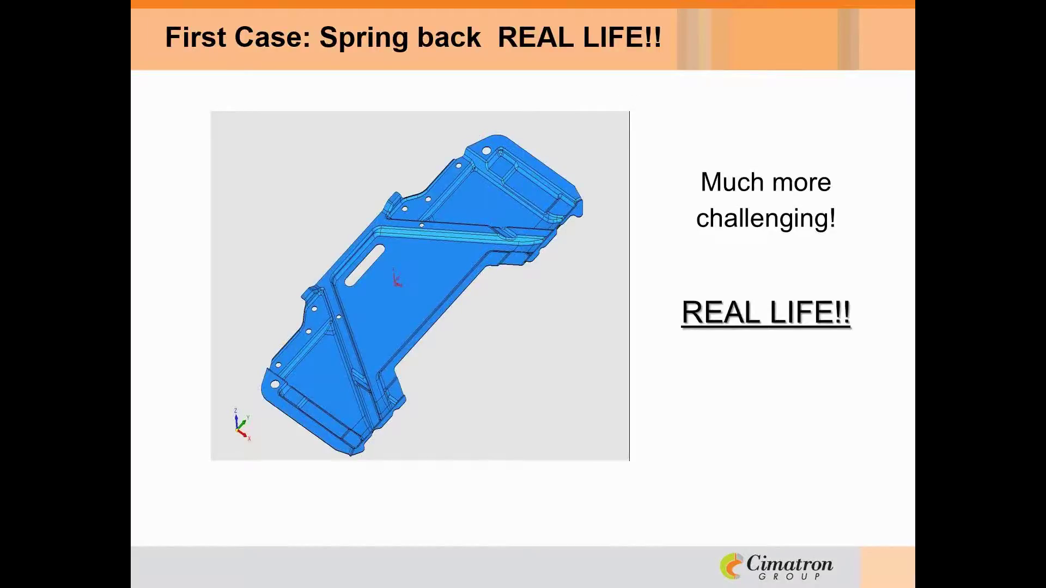
pyautogui.press('Right')
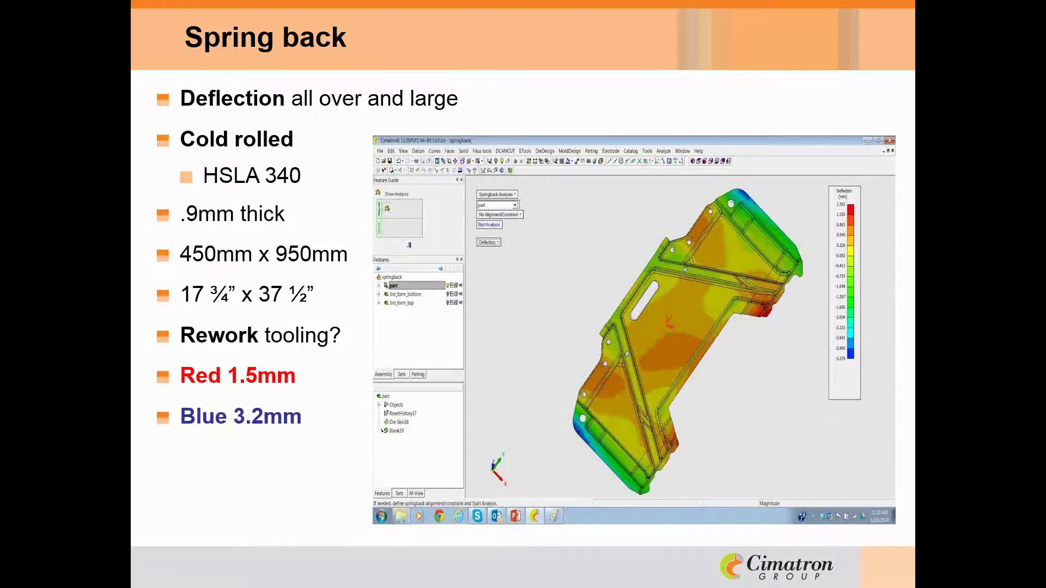
pyautogui.press('Right')
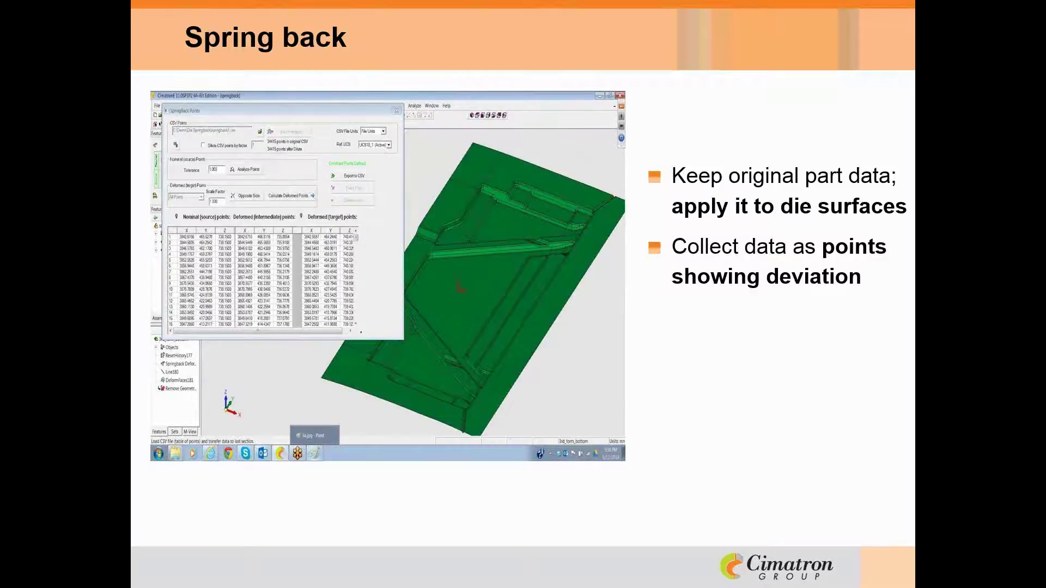
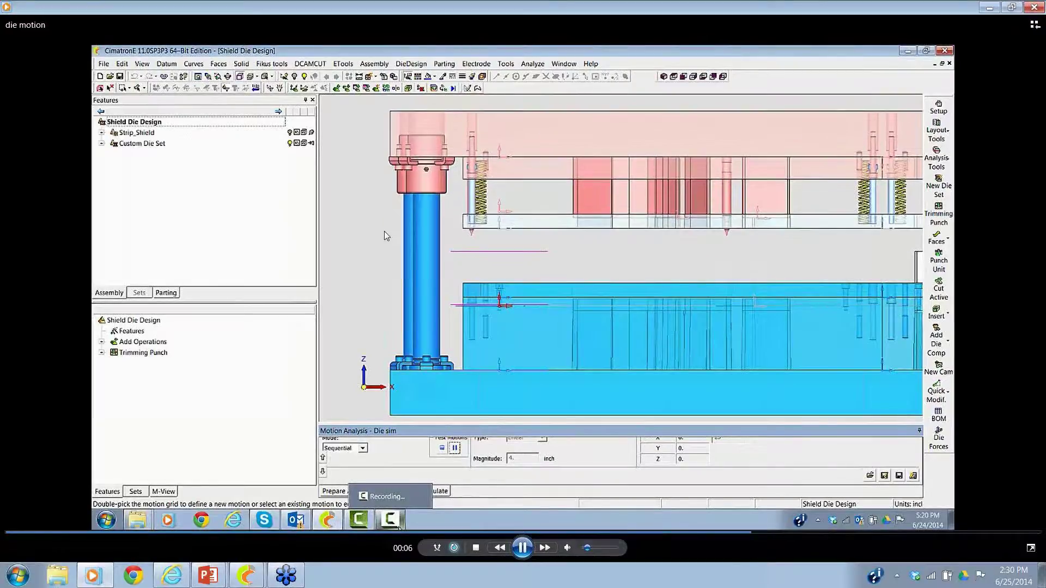
pyautogui.hotkey('alt', 'Tab')
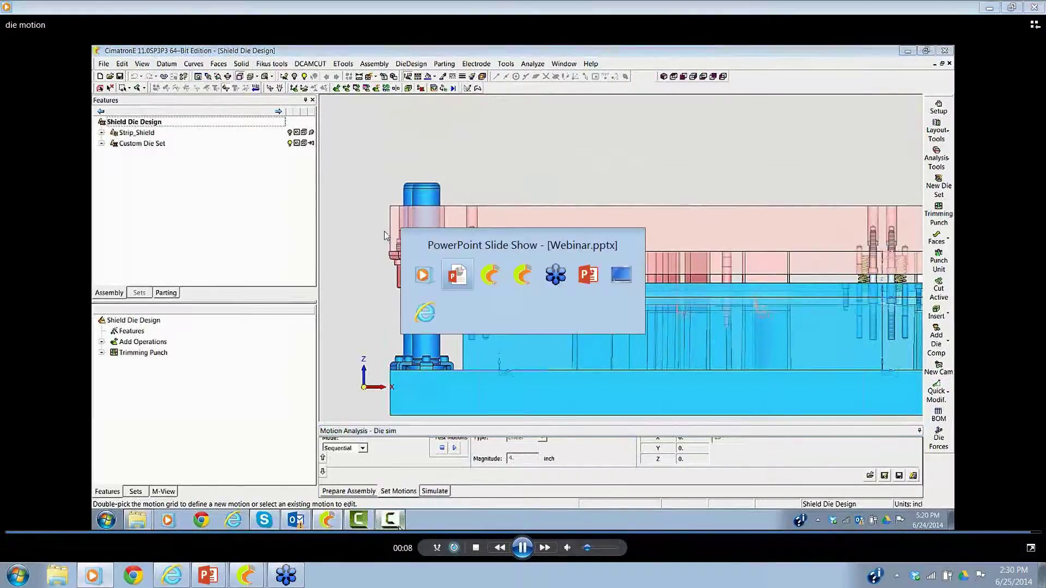
pyautogui.hotkey('alt', 'Tab')
pyautogui.hotkey('alt', 'Tab')
pyautogui.hotkey('alt', 'Tab')
pyautogui.hotkey('alt', 'Tab')
pyautogui.hotkey('alt', 'Tab')
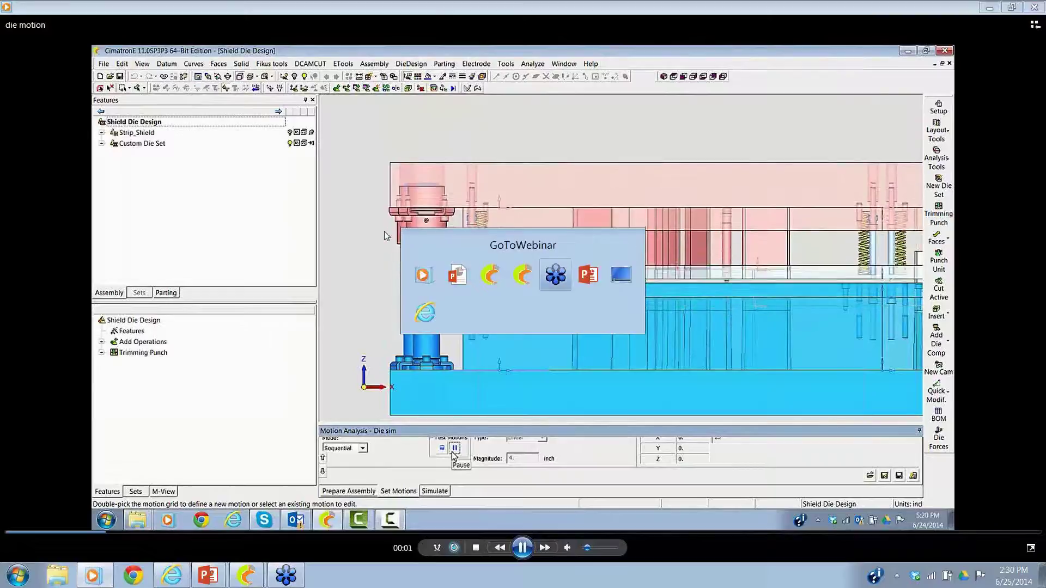
pyautogui.hotkey('alt', 'Tab')
pyautogui.hotkey('alt', 'Tab')
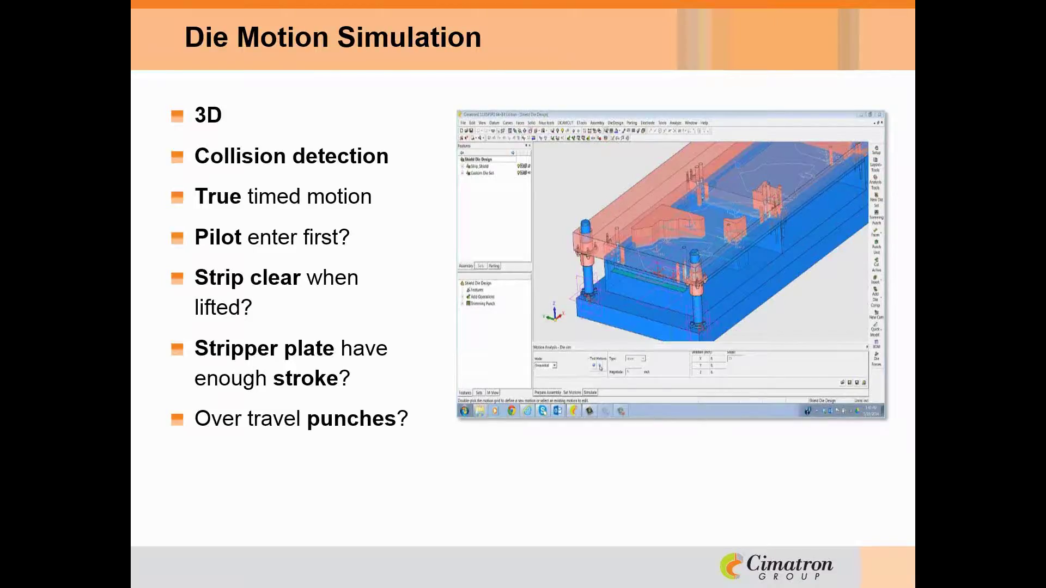
pyautogui.hotkey('alt', 'Tab')
pyautogui.hotkey('alt', 'Tab')
pyautogui.hotkey('alt', 'Tab')
pyautogui.hotkey('alt', 'Tab')
pyautogui.hotkey('alt', 'Tab')
pyautogui.hotkey('alt', 'Tab')
pyautogui.hotkey('alt', 'Tab')
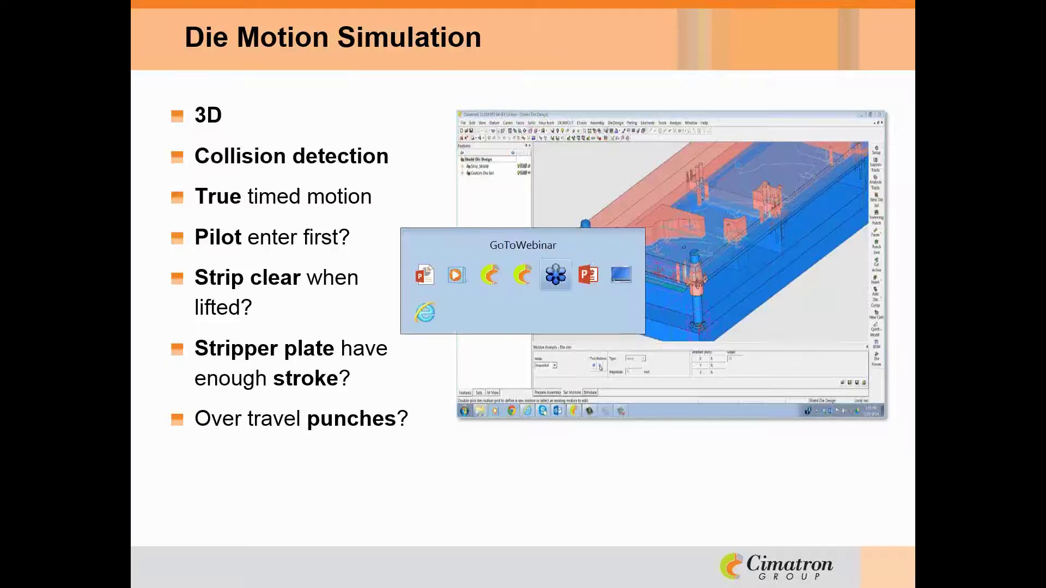
pyautogui.hotkey('alt', 'Tab')
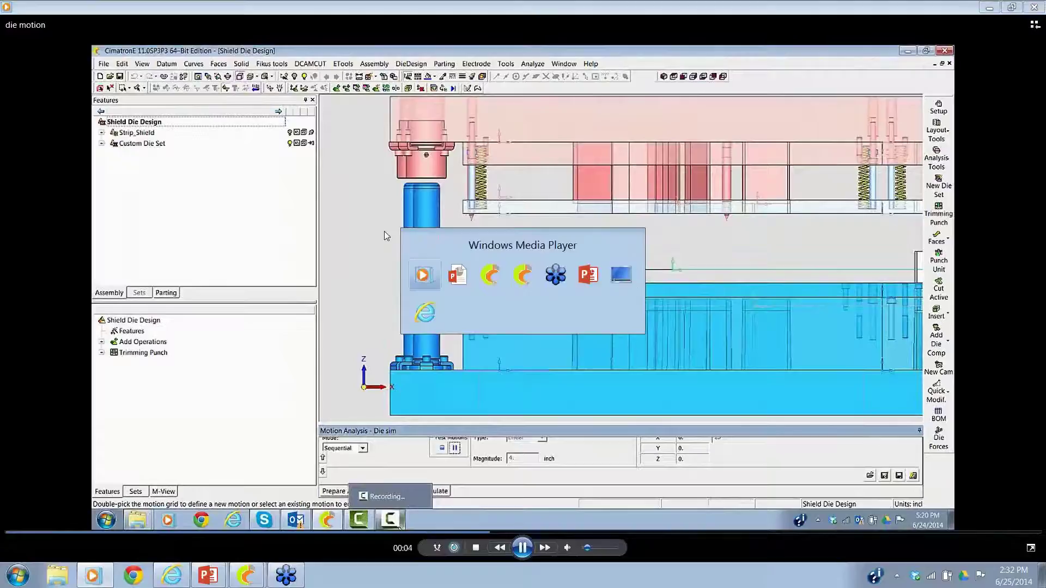
pyautogui.hotkey('alt', 'Tab')
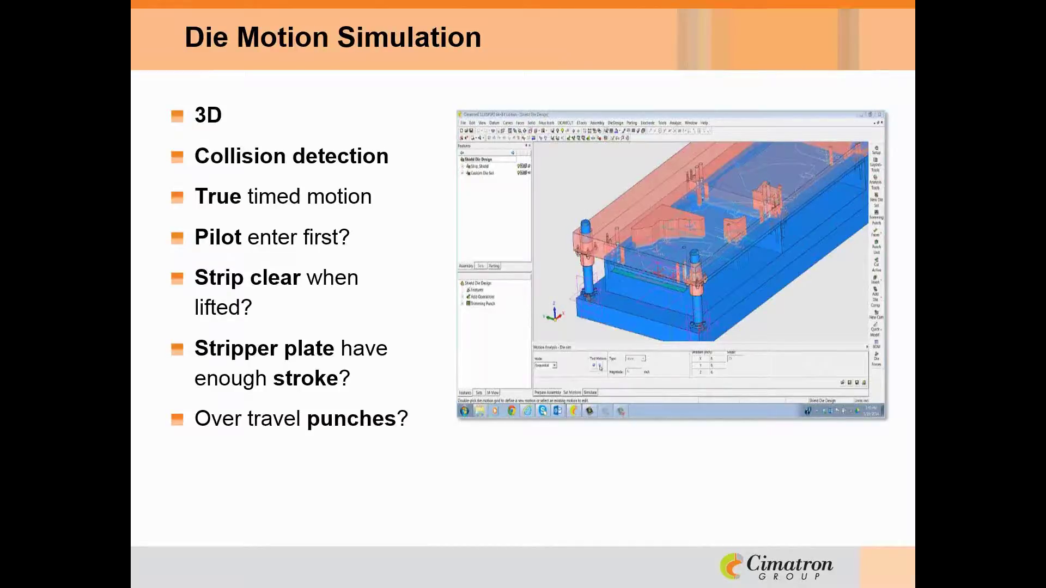
# - Switch from the presentation slides to the Simple_DL document in CimatronE and view the whole bracket in 3D
pyautogui.press('Right')
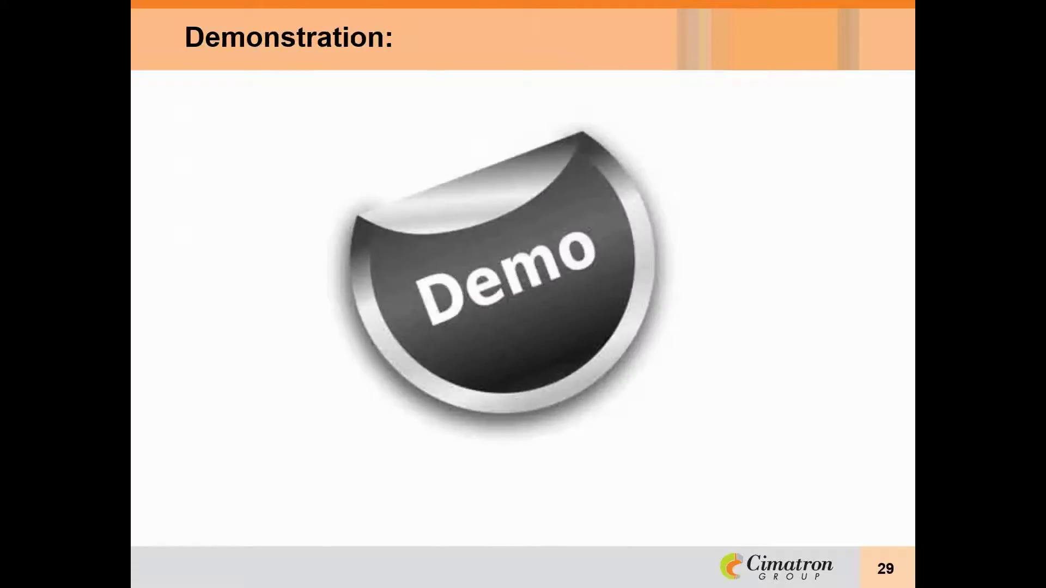
pyautogui.hotkey('alt', 'Tab')
pyautogui.hotkey('alt', 'Tab')
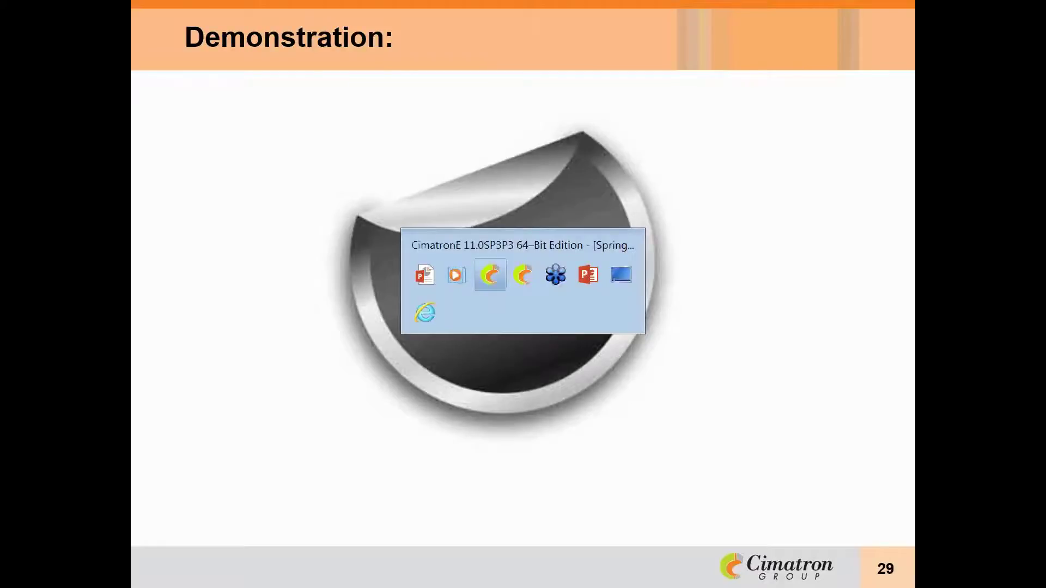
pyautogui.hotkey('alt', 'Tab')
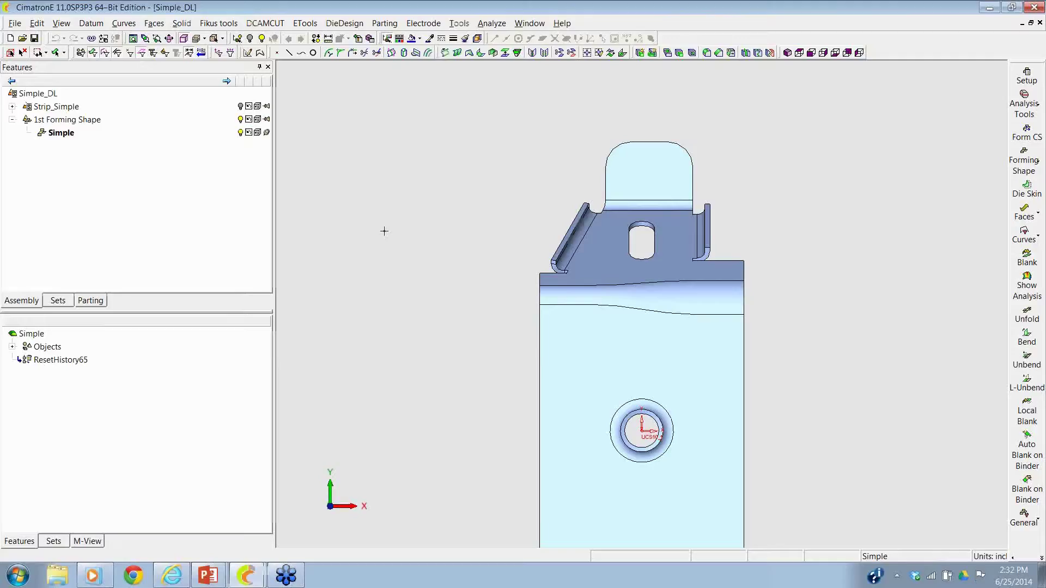
pyautogui.scroll(-5, 478, 392)
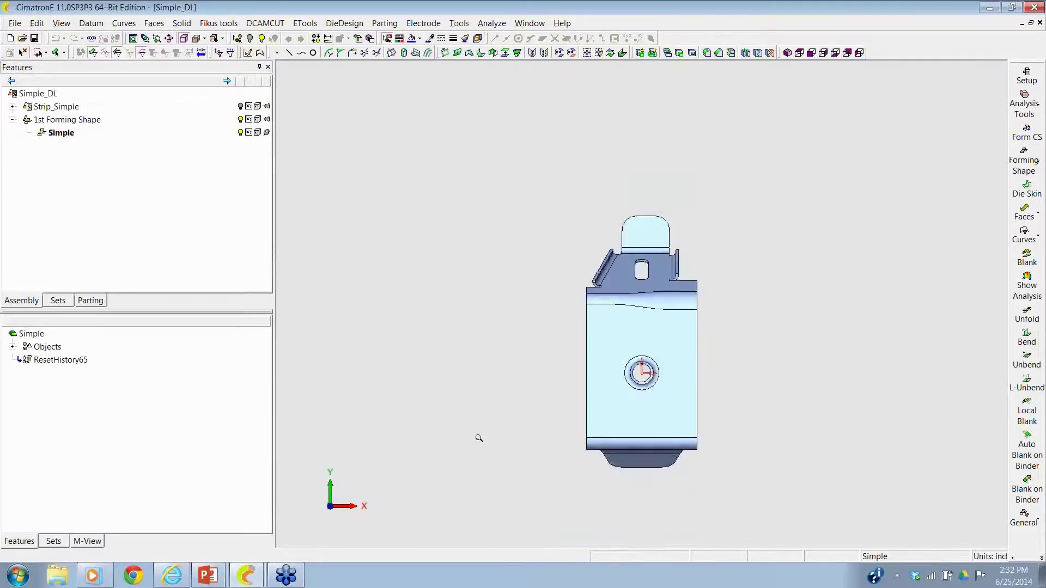
pyautogui.moveTo(460, 390); pyautogui.dragTo(428, 265, button='middle')
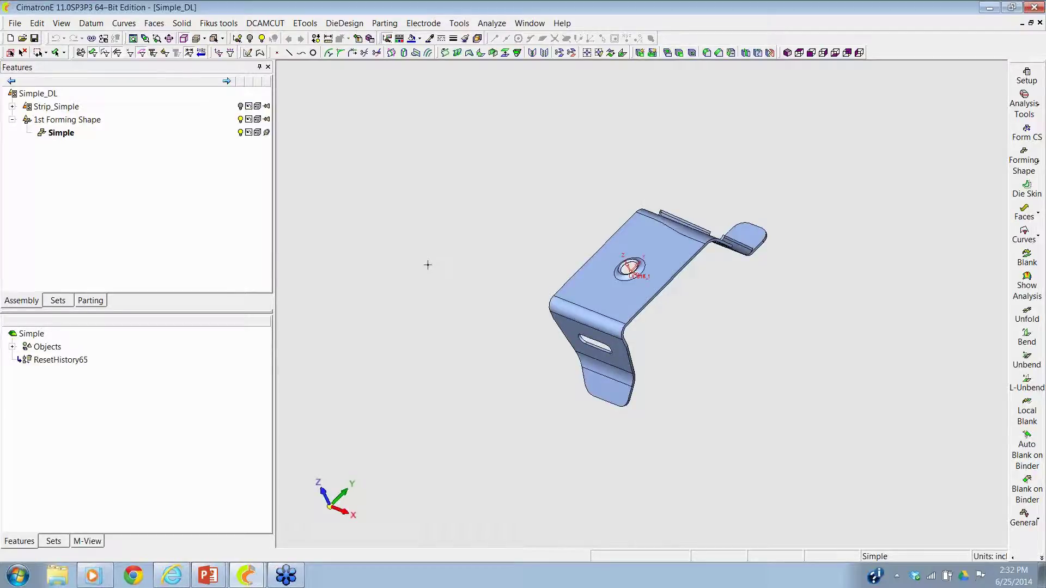
pyautogui.moveTo(455, 225); pyautogui.dragTo(525, 231, button='middle')
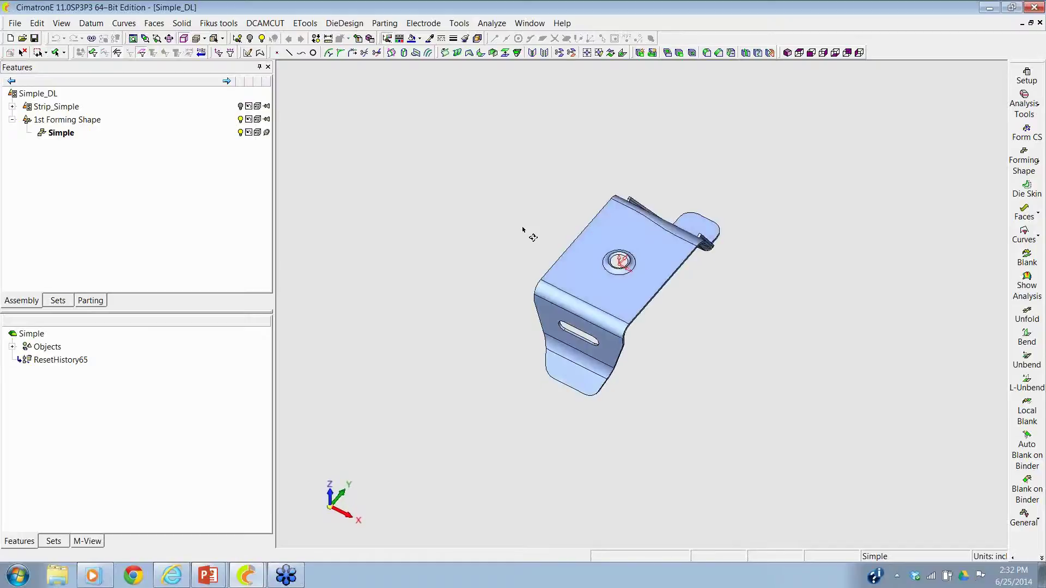
# - Add a forming shape as a regular imported copy of the bracket, with a forming progression of 6
pyautogui.click(1024, 161)
pyautogui.click(959, 156)
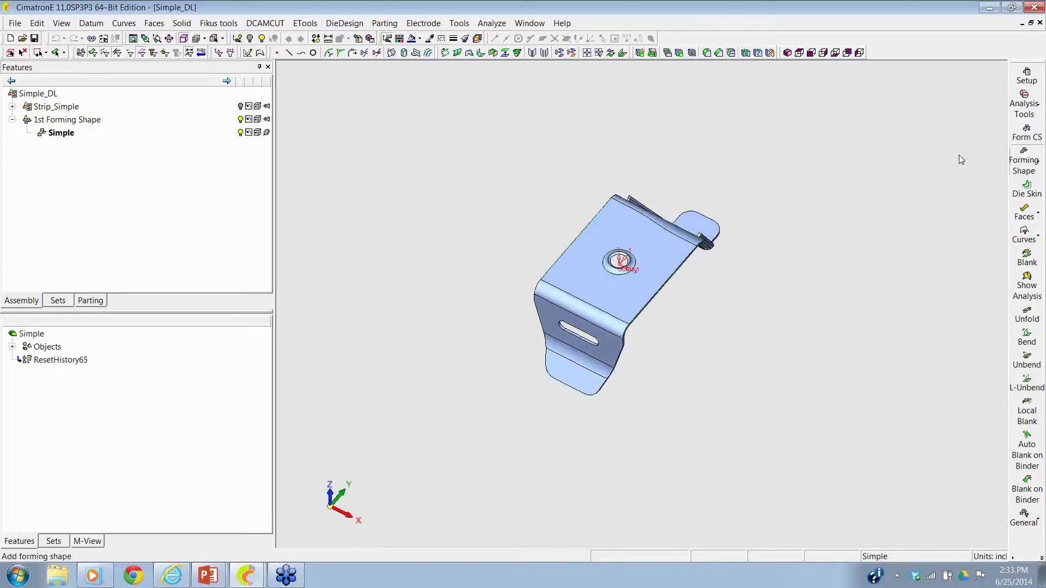
pyautogui.click(663, 254)
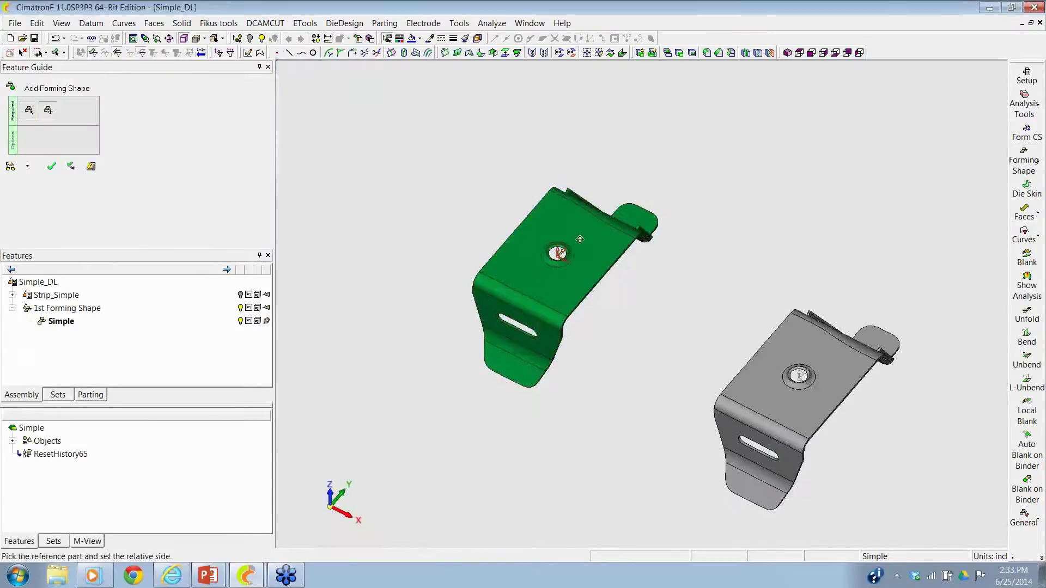
pyautogui.click(364, 124)
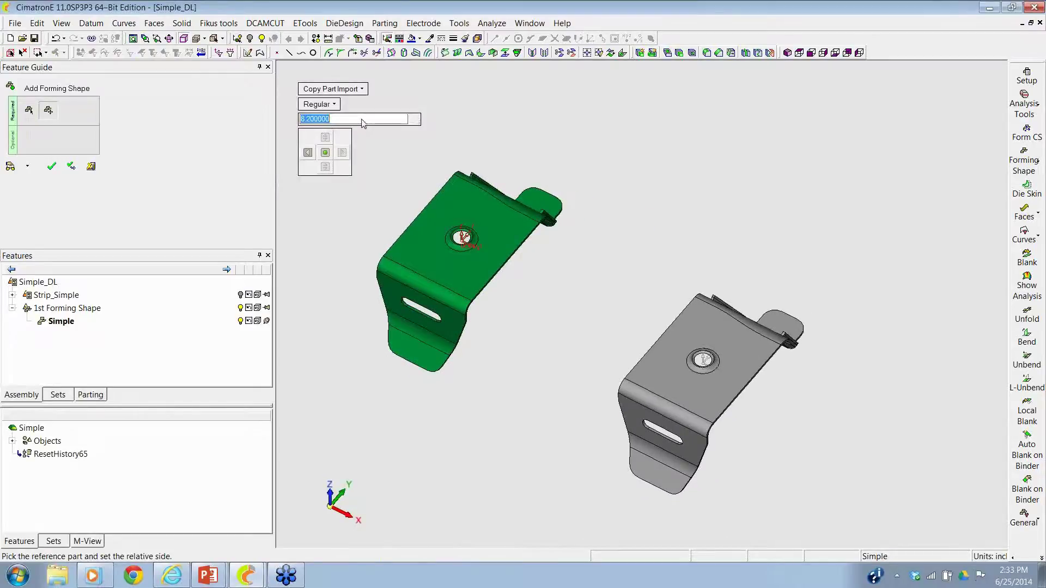
pyautogui.write('6')
pyautogui.press('Return')
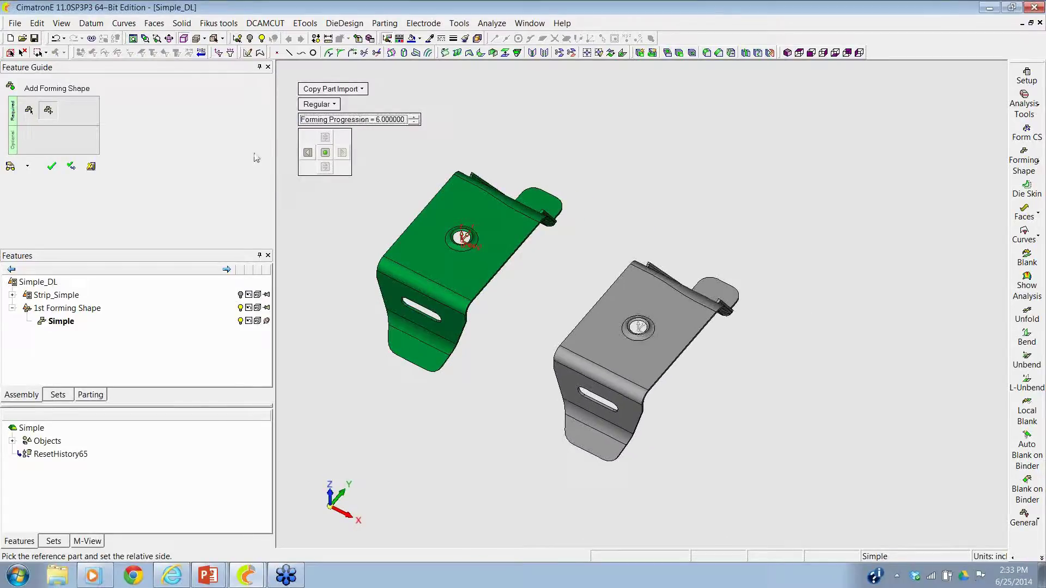
pyautogui.click(51, 166)
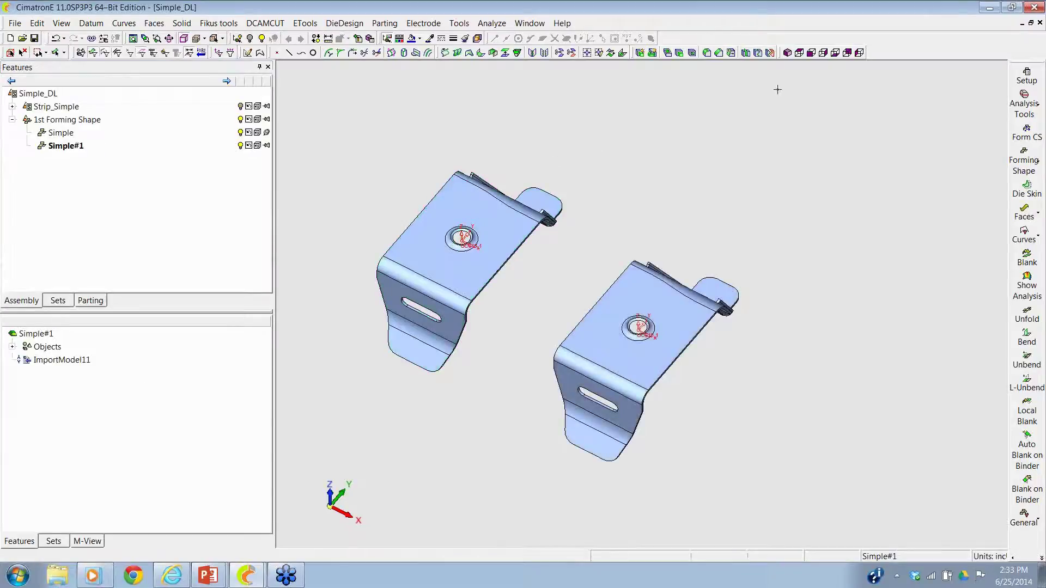
# - Create a die skin on the copied bracket and update the setup thickness to the skin's 0.074 inch
pyautogui.click(1027, 188)
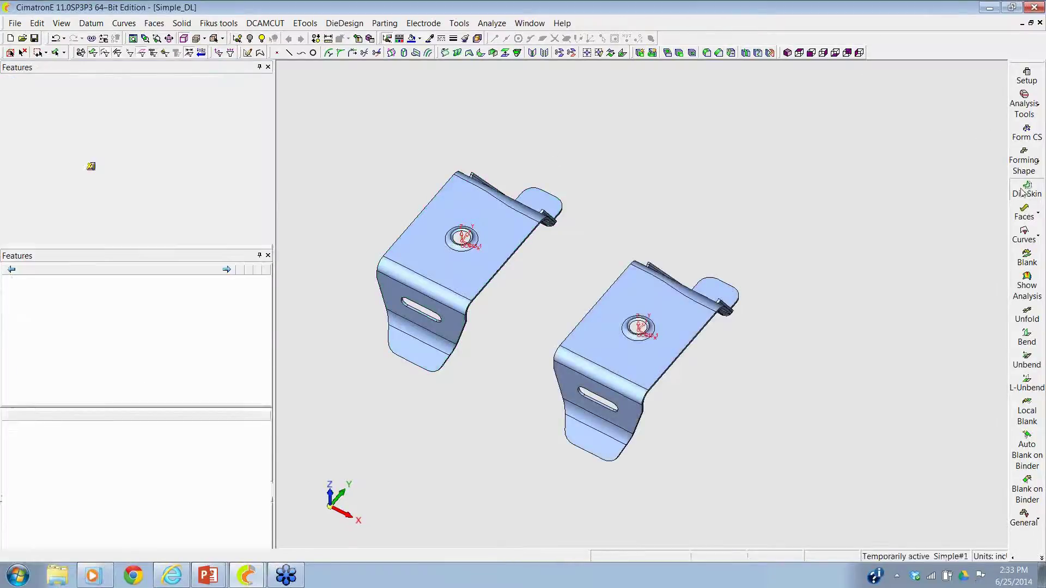
pyautogui.click(691, 336)
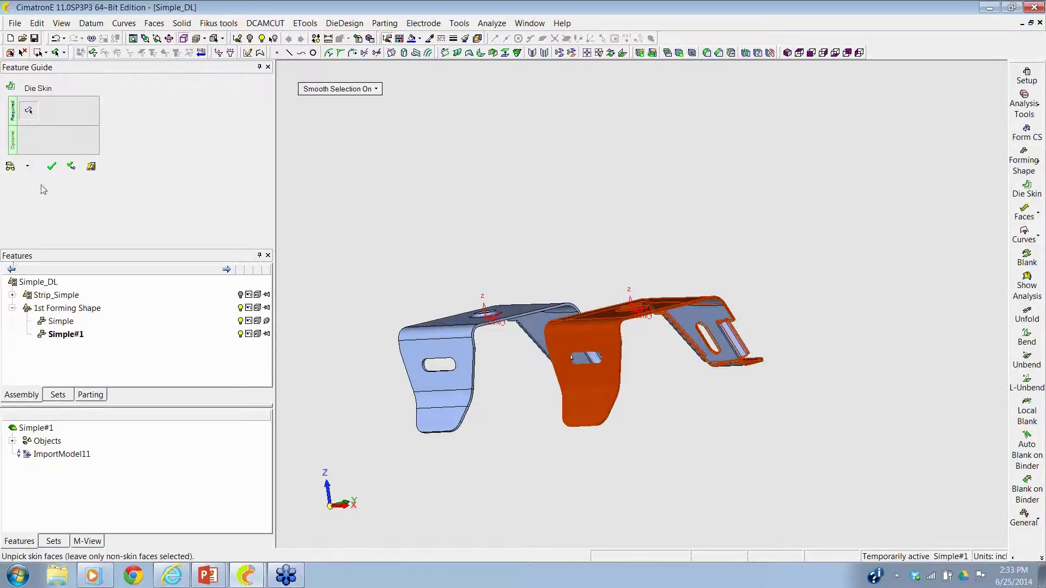
pyautogui.click(51, 166)
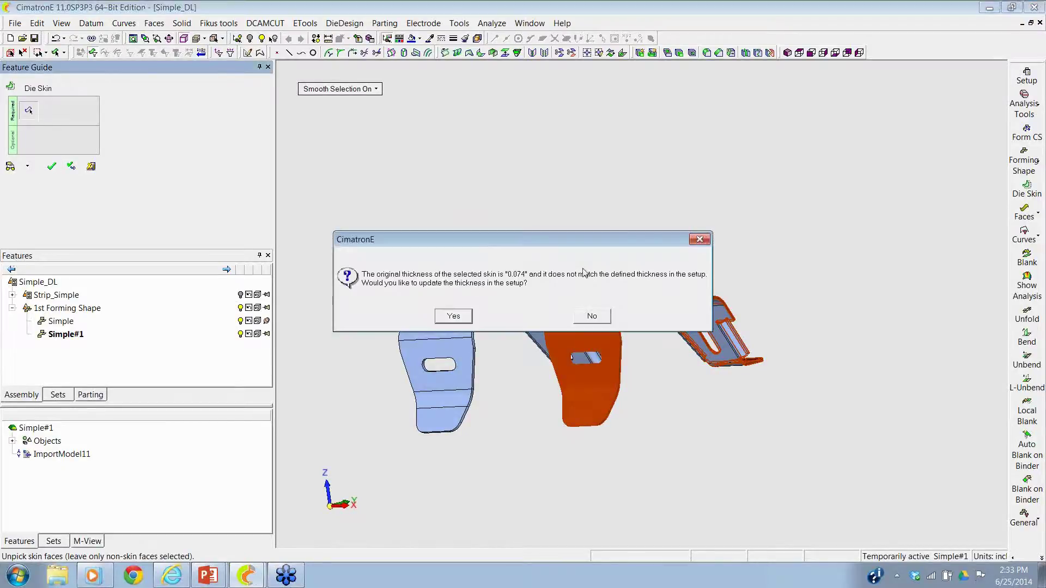
pyautogui.click(453, 317)
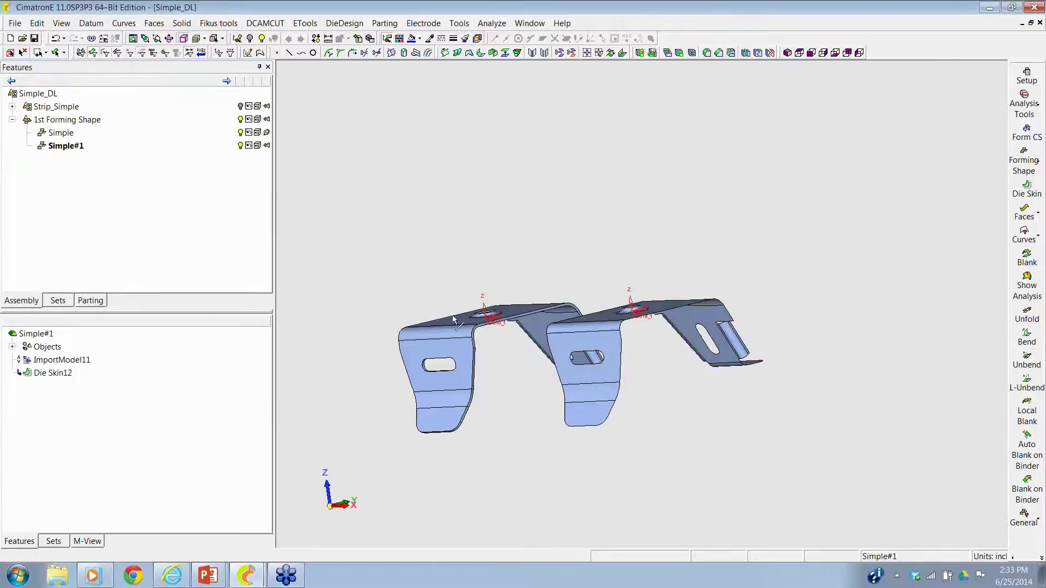
# - Set the forming material to CRCA in the strip layout setup and apply it
pyautogui.click(1015, 78)
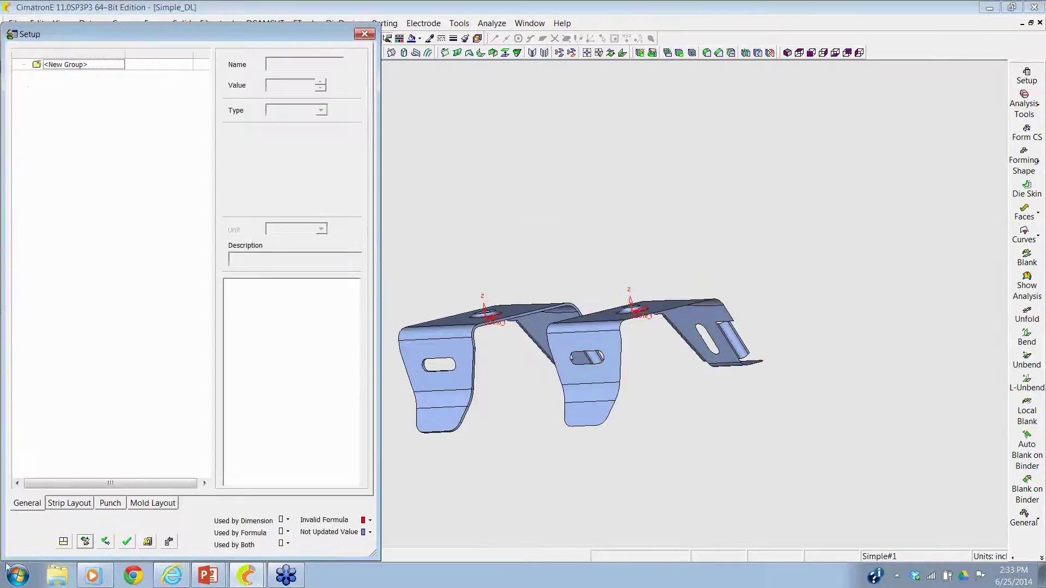
pyautogui.click(76, 505)
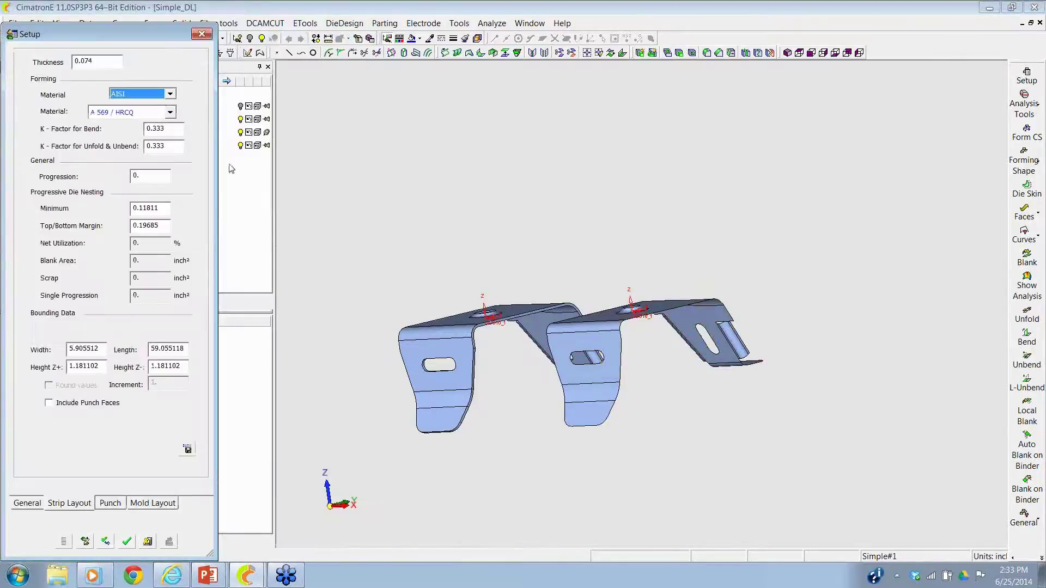
pyautogui.click(170, 112)
pyautogui.scroll(-3, 172, 158)
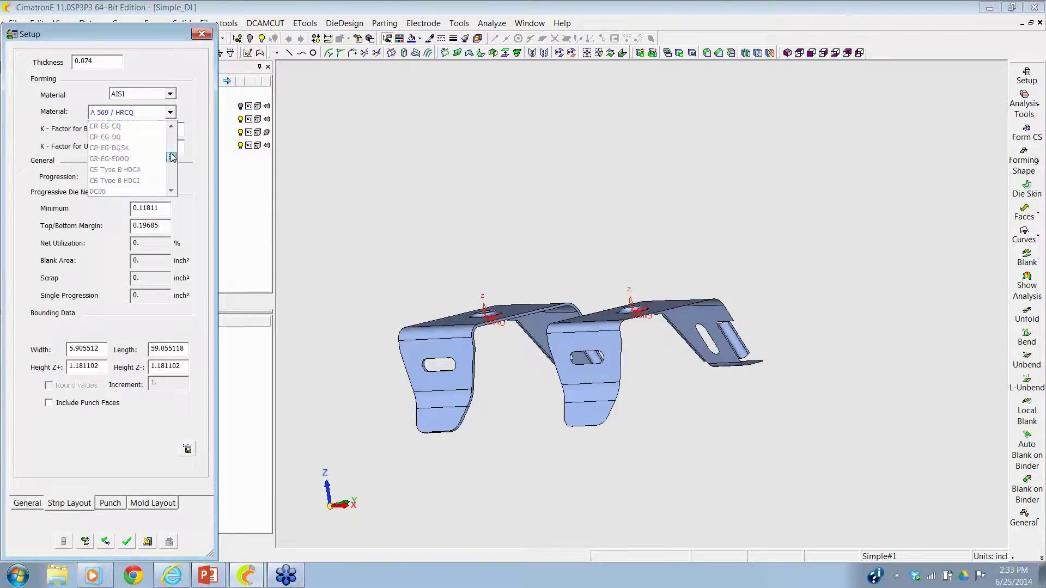
pyautogui.click(171, 127)
pyautogui.click(171, 127)
pyautogui.click(171, 127)
pyautogui.click(126, 125)
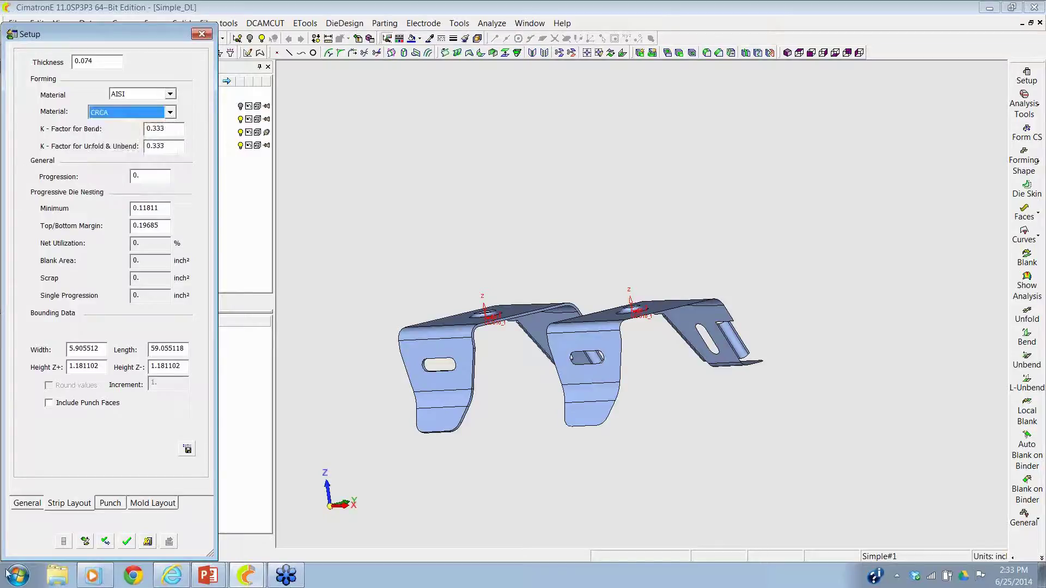
pyautogui.click(126, 541)
# - Calculate the flat blank from the skin faces of the copied bracket with the Blank tool
pyautogui.moveTo(553, 229); pyautogui.dragTo(534, 280, button='middle')
pyautogui.moveTo(561, 261); pyautogui.dragTo(799, 256, button='middle')
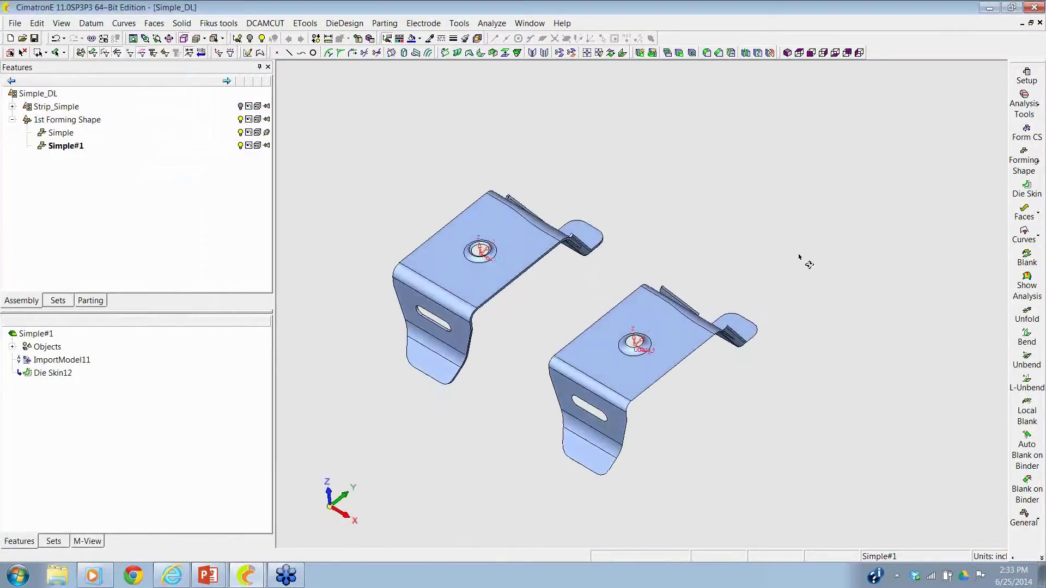
pyautogui.click(1033, 259)
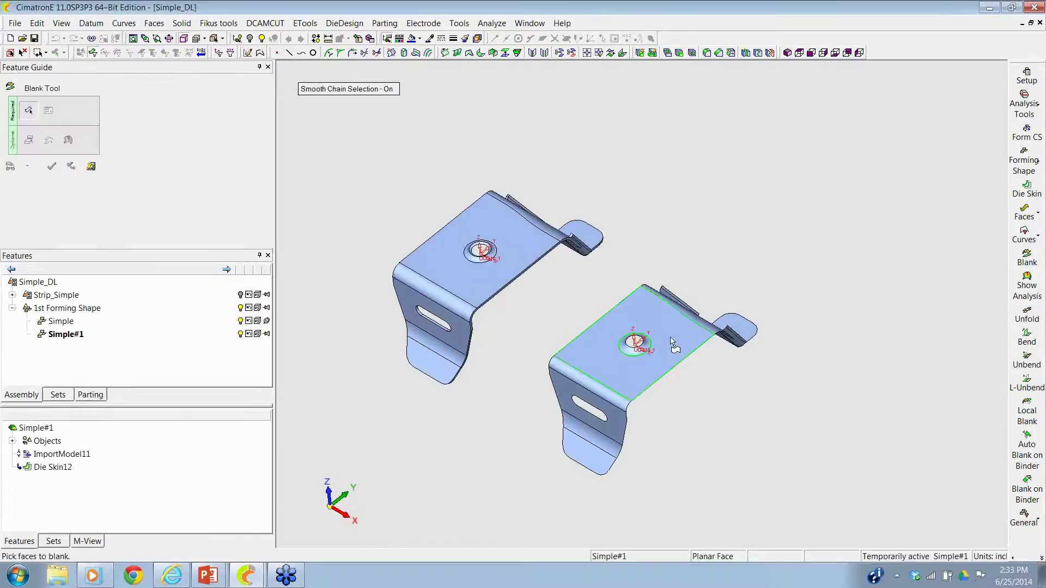
pyautogui.click(676, 330)
pyautogui.middleClick(694, 263)
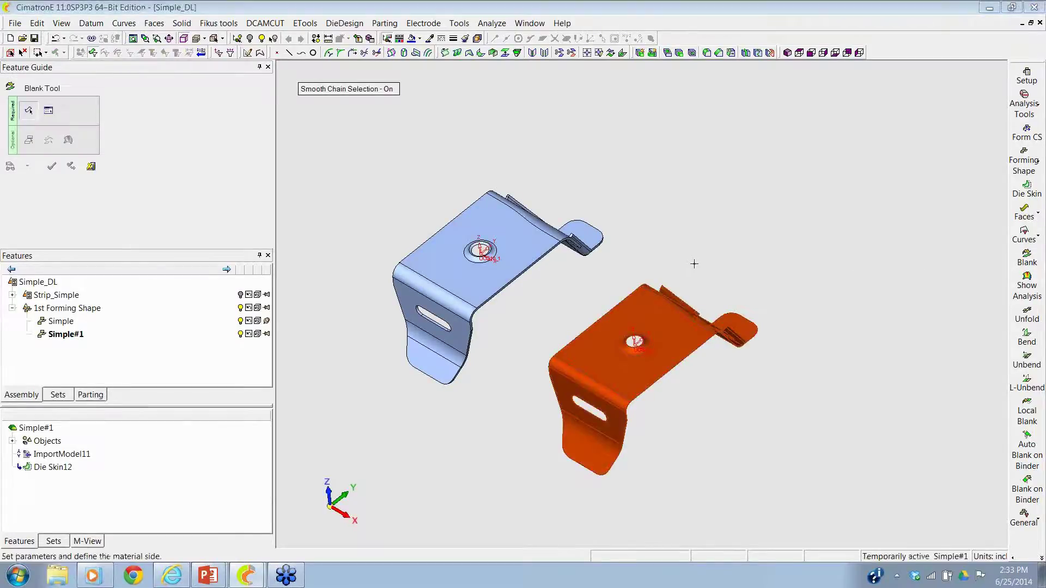
pyautogui.click(52, 167)
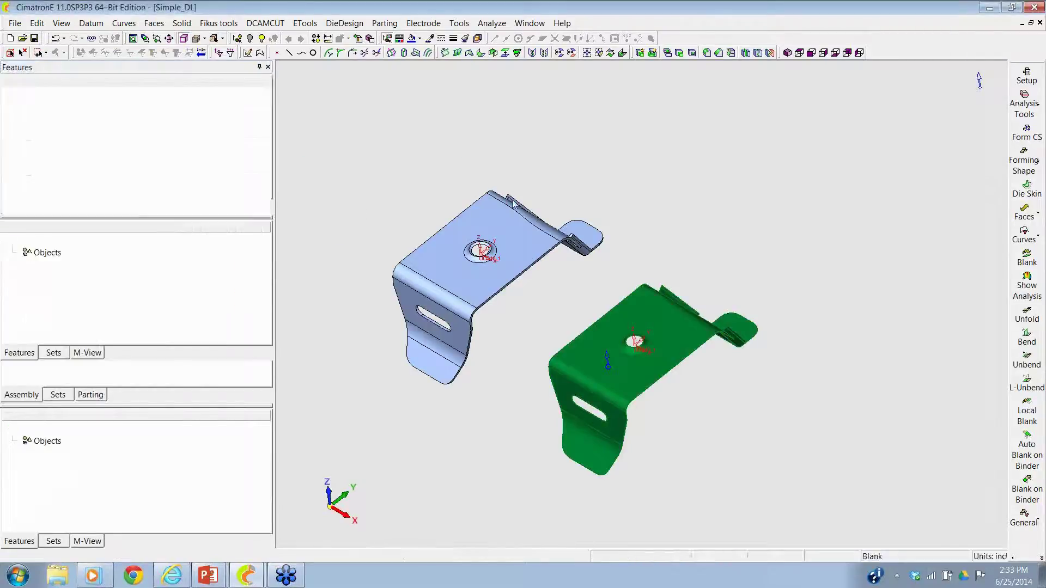
# - Show the thickness strain analysis and the safety zone analysis on the copied bracket
pyautogui.click(1026, 284)
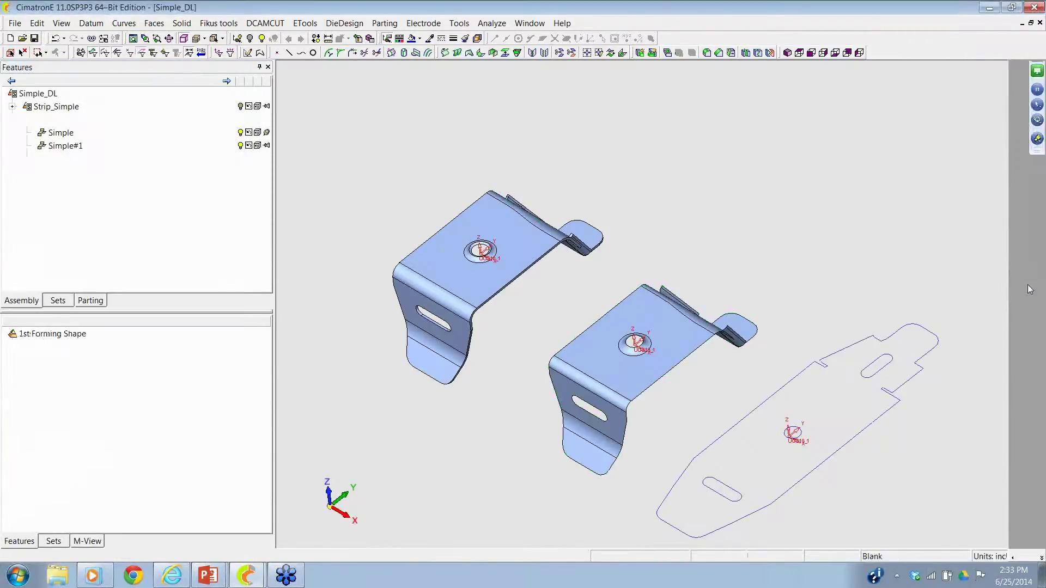
pyautogui.moveTo(354, 139); pyautogui.dragTo(660, 319, button='middle')
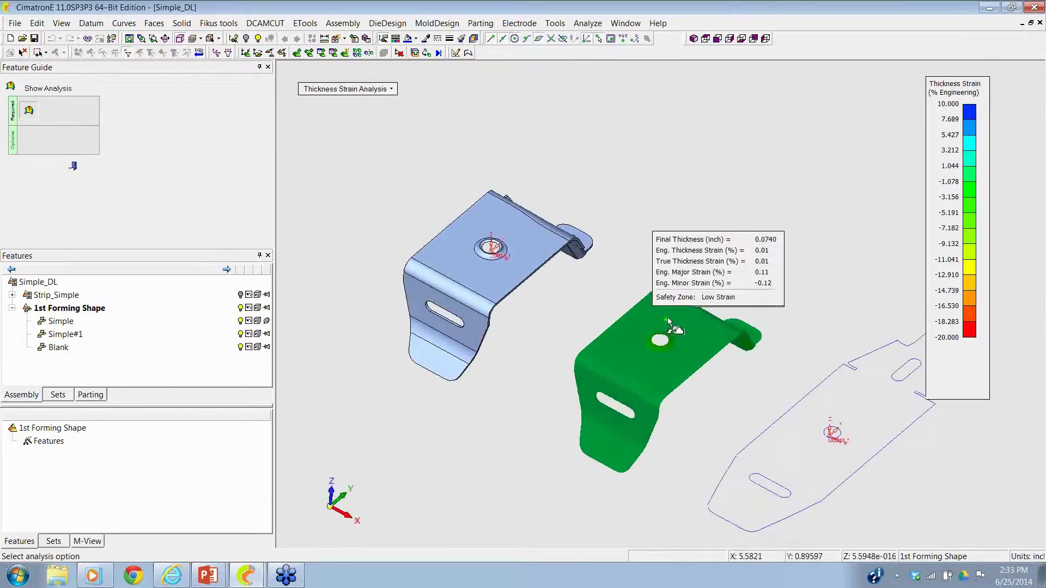
pyautogui.click(370, 88)
pyautogui.click(369, 124)
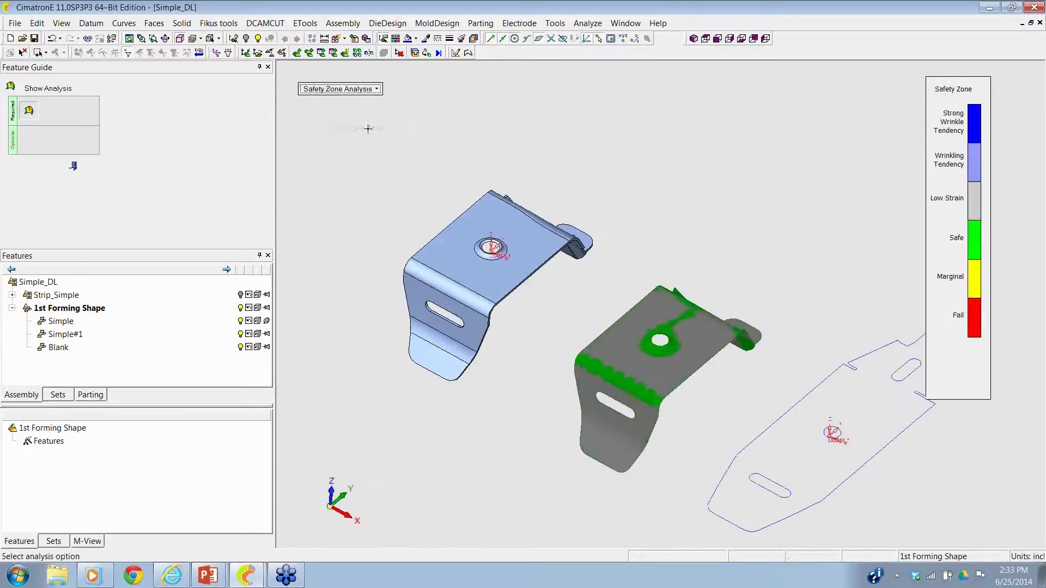
# - Run a springback analysis on Simple#1 without alignment or constraint, examine its magnitude map on the bracket, and close the analysis
pyautogui.click(342, 89)
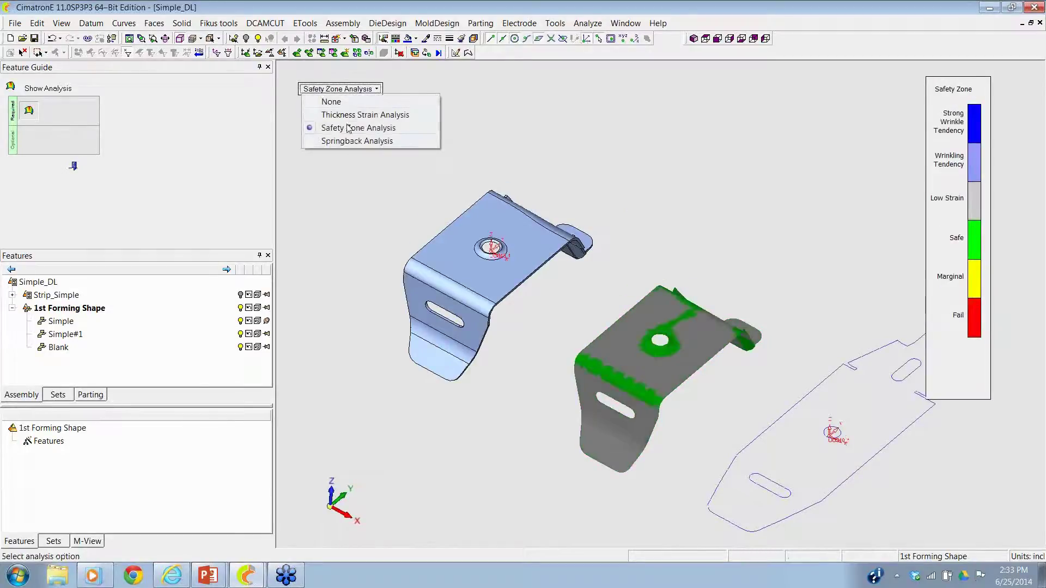
pyautogui.click(351, 141)
pyautogui.click(337, 135)
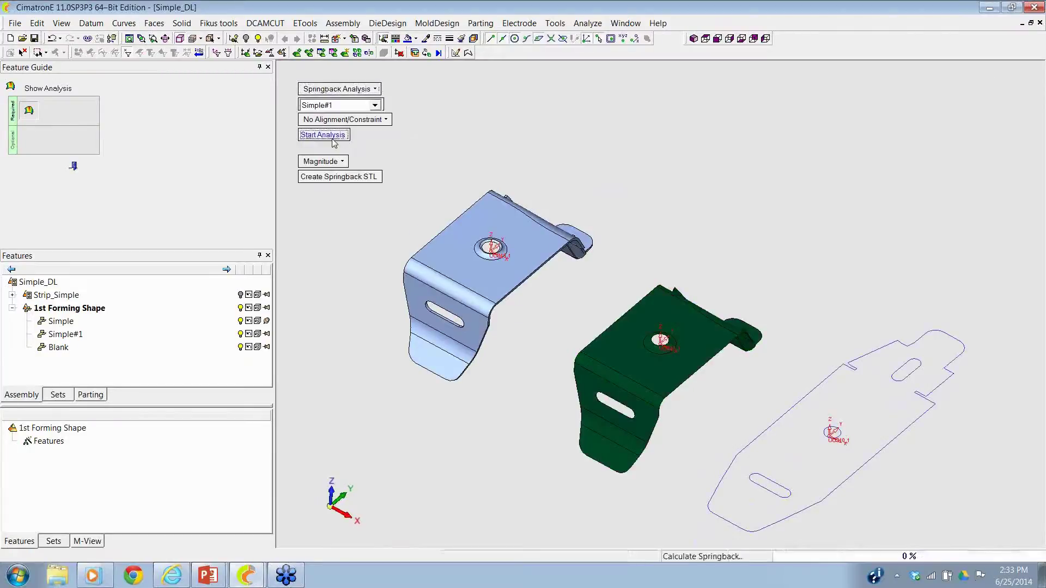
pyautogui.moveTo(532, 144); pyautogui.dragTo(533, 174, button='middle')
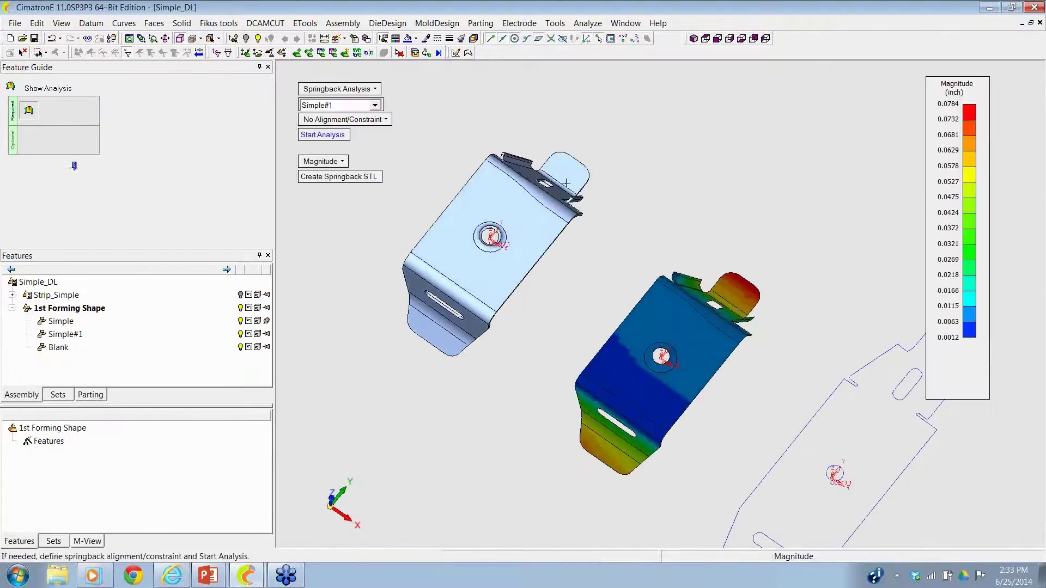
pyautogui.moveTo(750, 282)
pyautogui.moveTo(752, 282); pyautogui.dragTo(505, 262, button='middle')
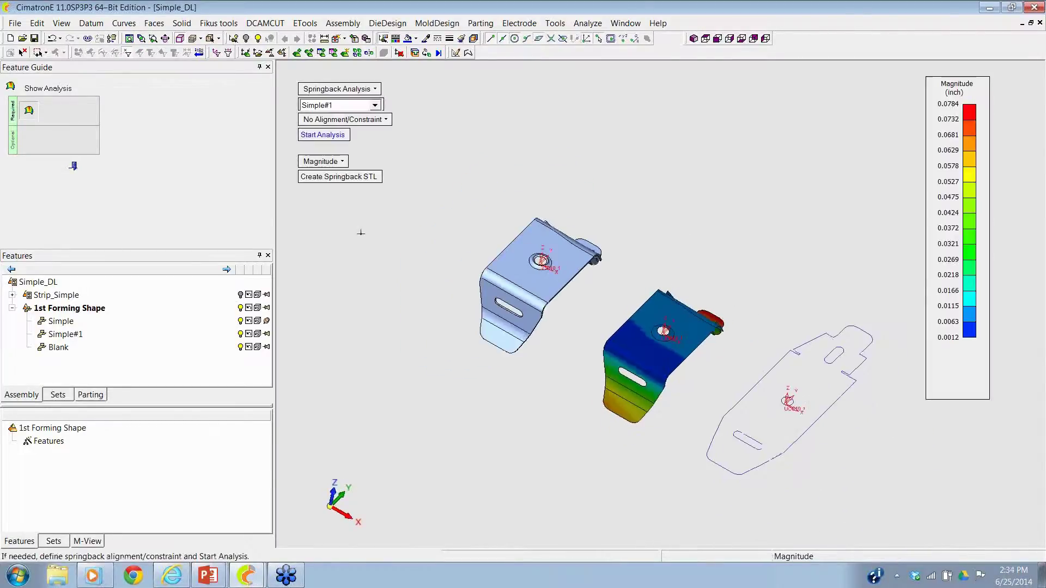
pyautogui.click(73, 165)
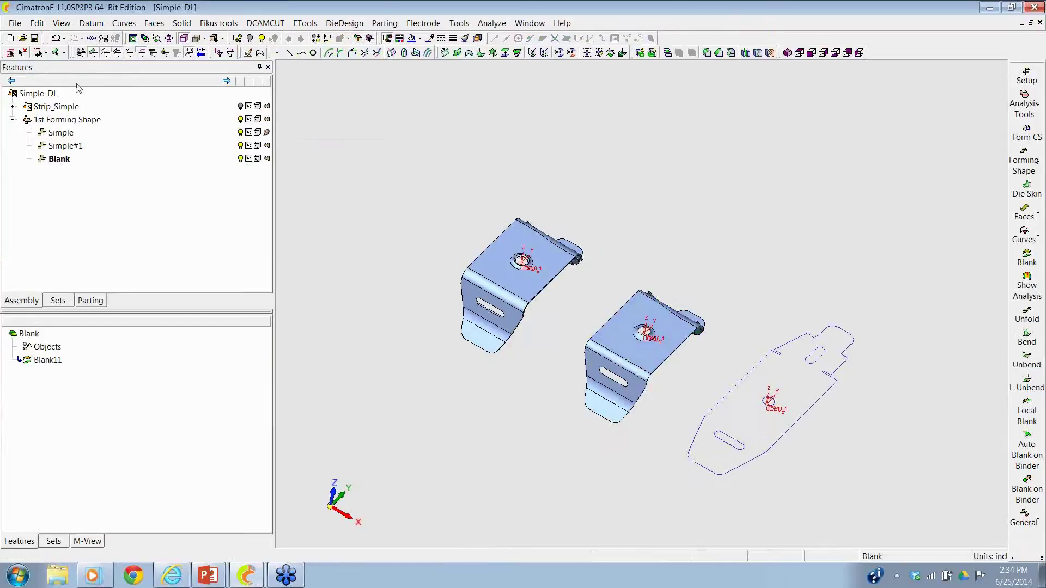
# - Undo the creation of the flat blank beside the copied bracket
pyautogui.click(56, 44)
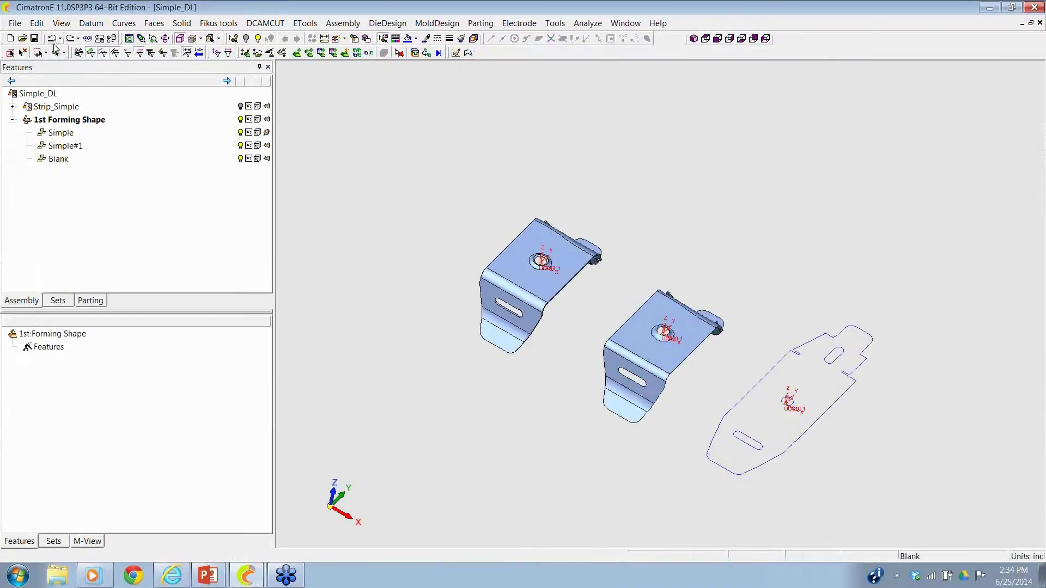
pyautogui.click(49, 39)
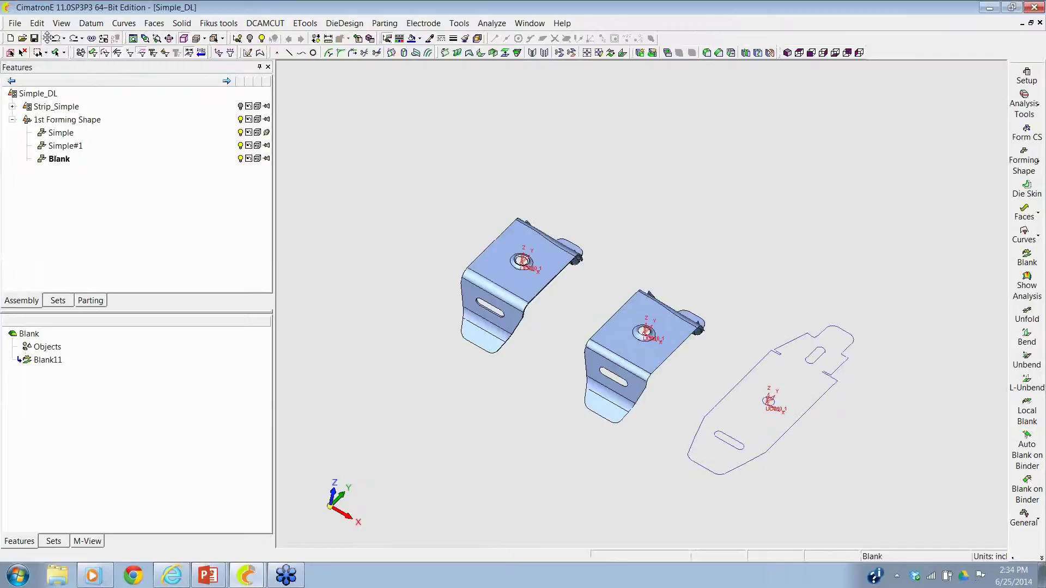
pyautogui.click(56, 43)
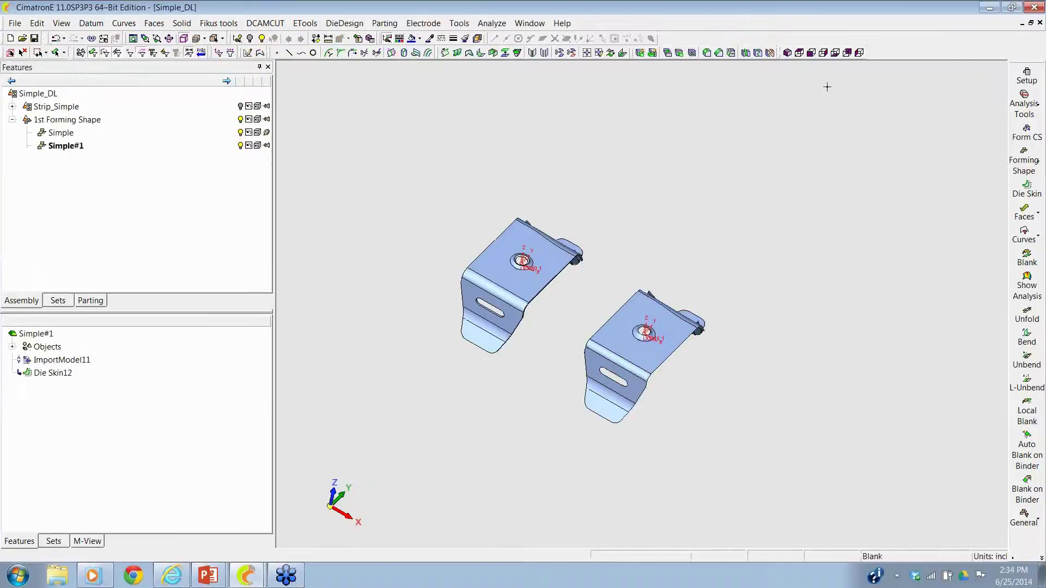
pyautogui.scroll(4, 731, 241)
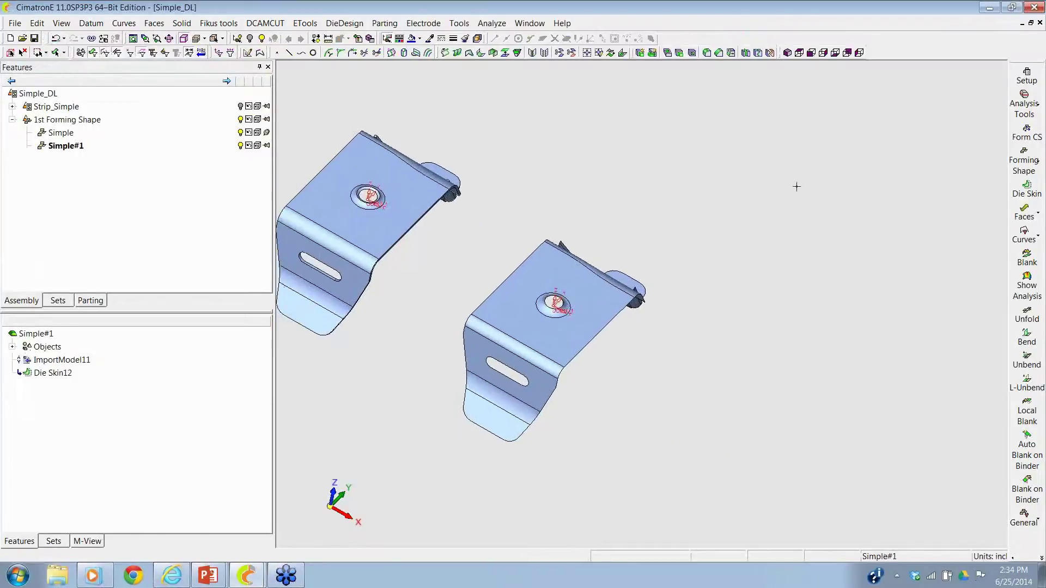
# - Add a forming shape copied from Simple#1 as a regular part import with a forming progression of 6
pyautogui.click(1024, 161)
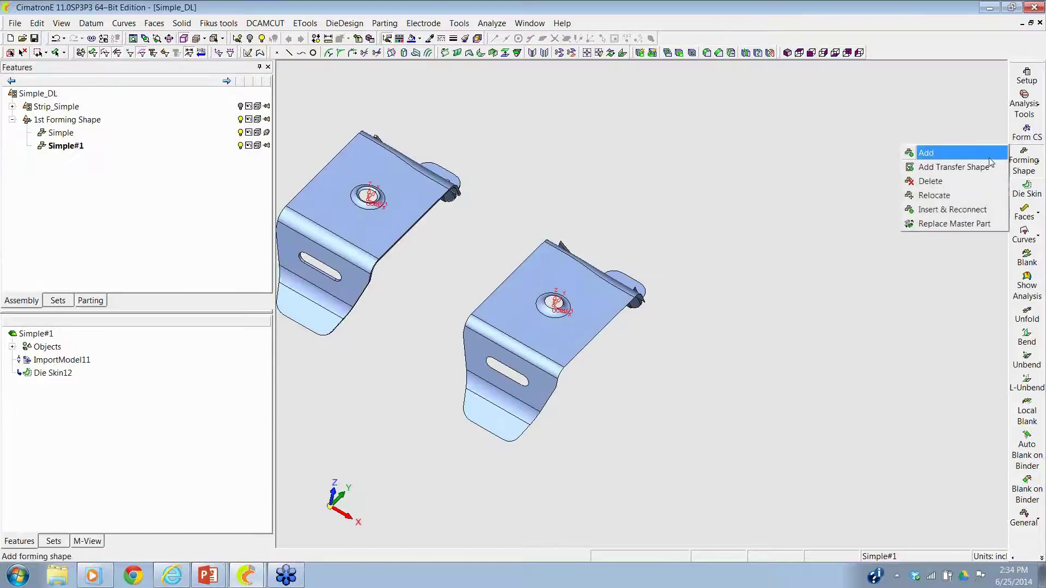
pyautogui.click(926, 152)
pyautogui.click(599, 326)
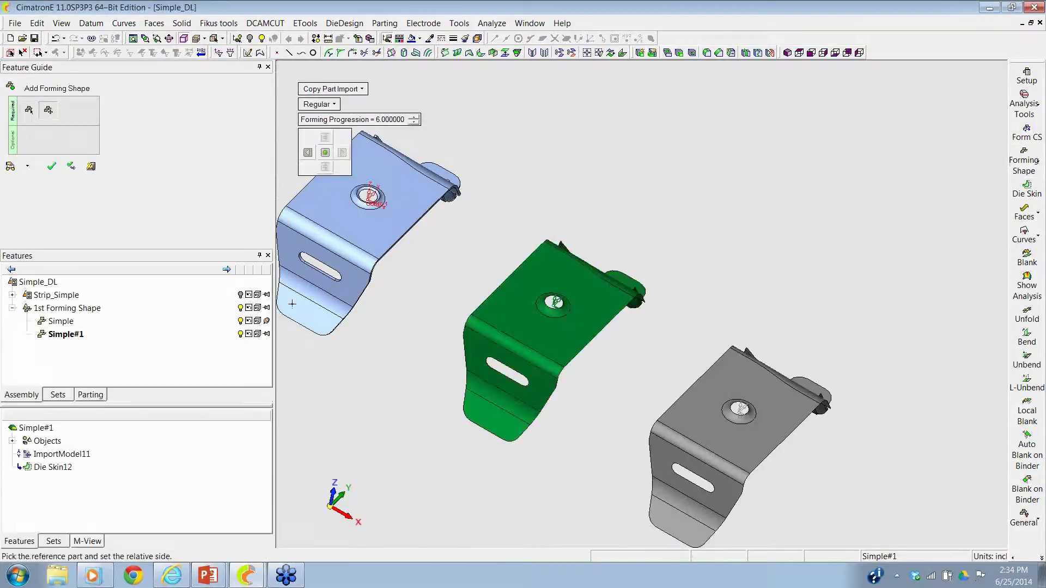
pyautogui.click(51, 166)
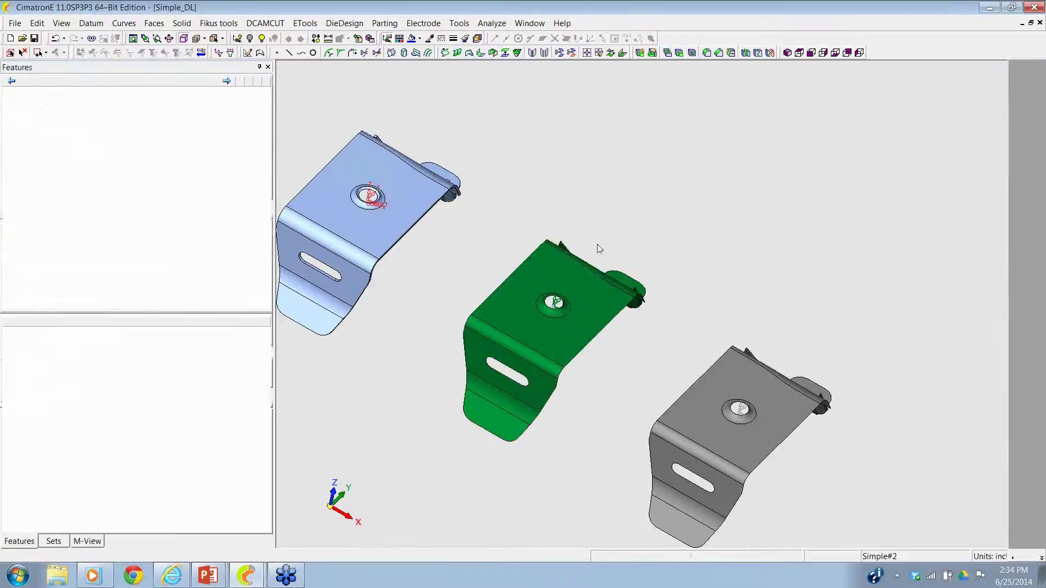
# - Unbend the slotted front flange of Simple#2 from its fixed top face by angle, at 45 with Fix Radius - Move Center
pyautogui.moveTo(720, 328); pyautogui.dragTo(675, 217, button='middle')
pyautogui.scroll(2, 720, 259)
pyautogui.moveTo(720, 259); pyautogui.dragTo(686, 191, button='middle')
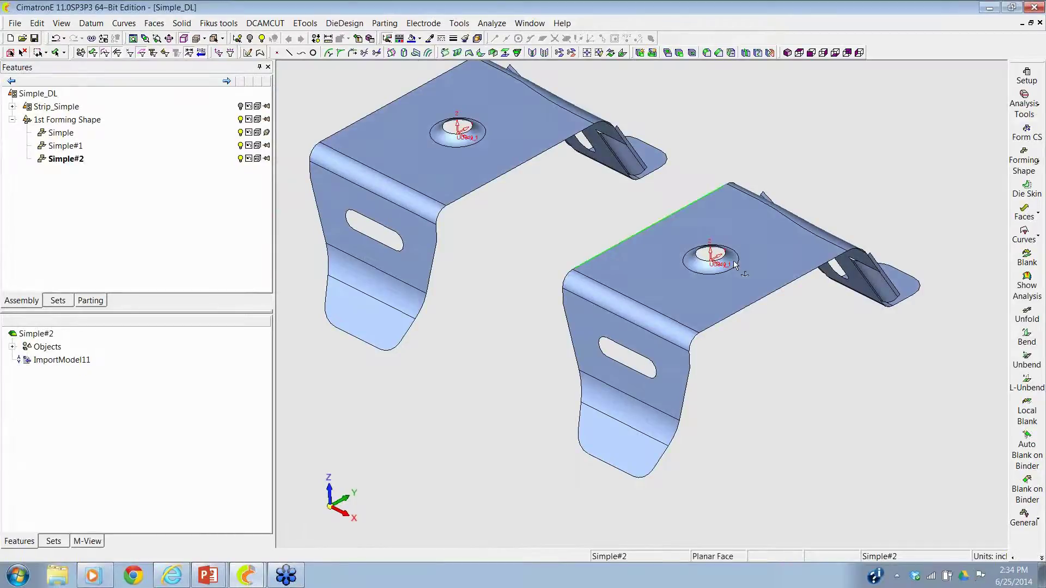
pyautogui.click(1026, 360)
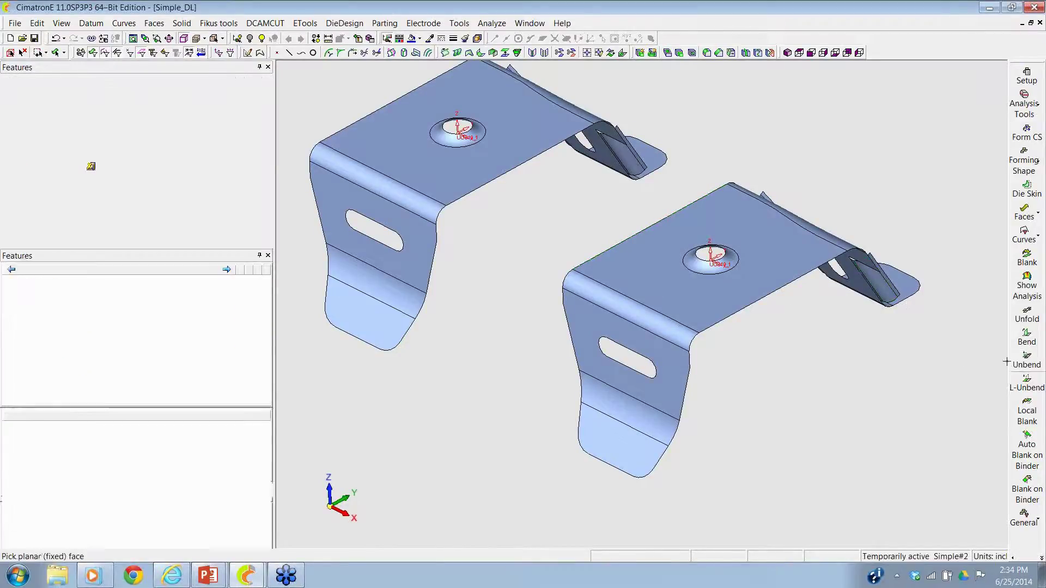
pyautogui.click(675, 311)
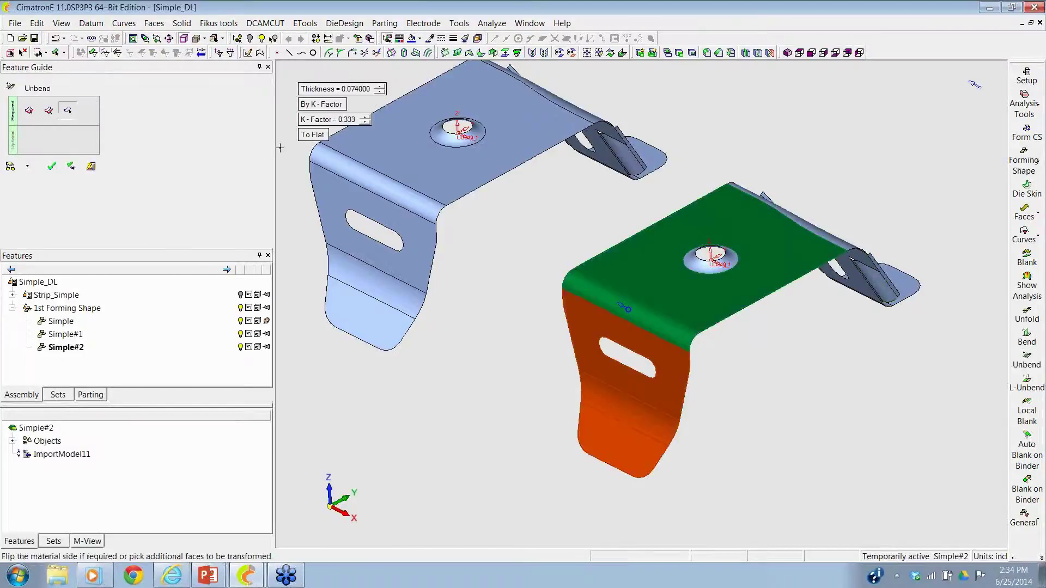
pyautogui.click(314, 136)
pyautogui.click(313, 155)
pyautogui.write('45')
pyautogui.press('Return')
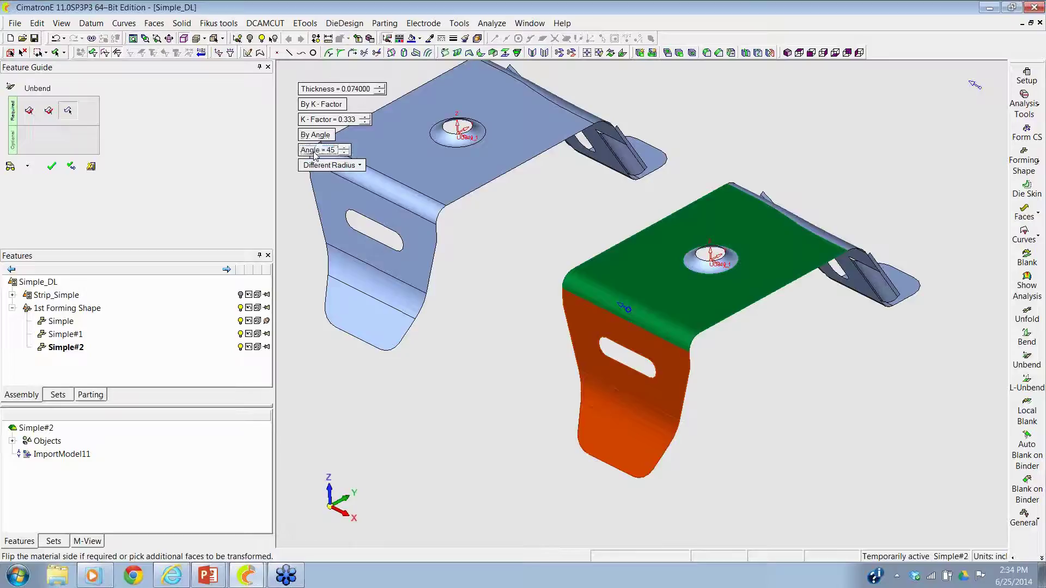
pyautogui.click(314, 168)
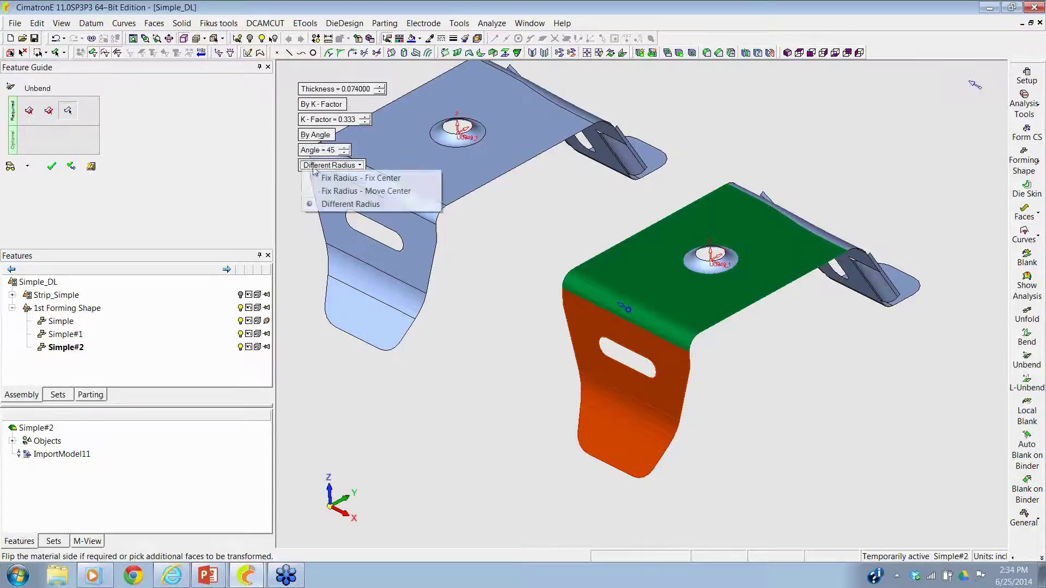
pyautogui.click(317, 191)
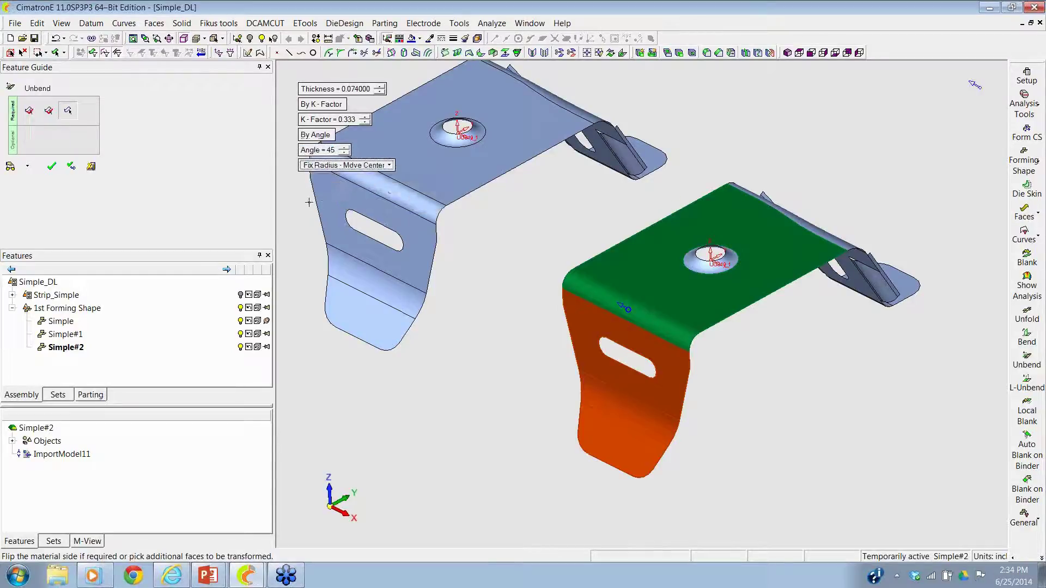
pyautogui.click(51, 167)
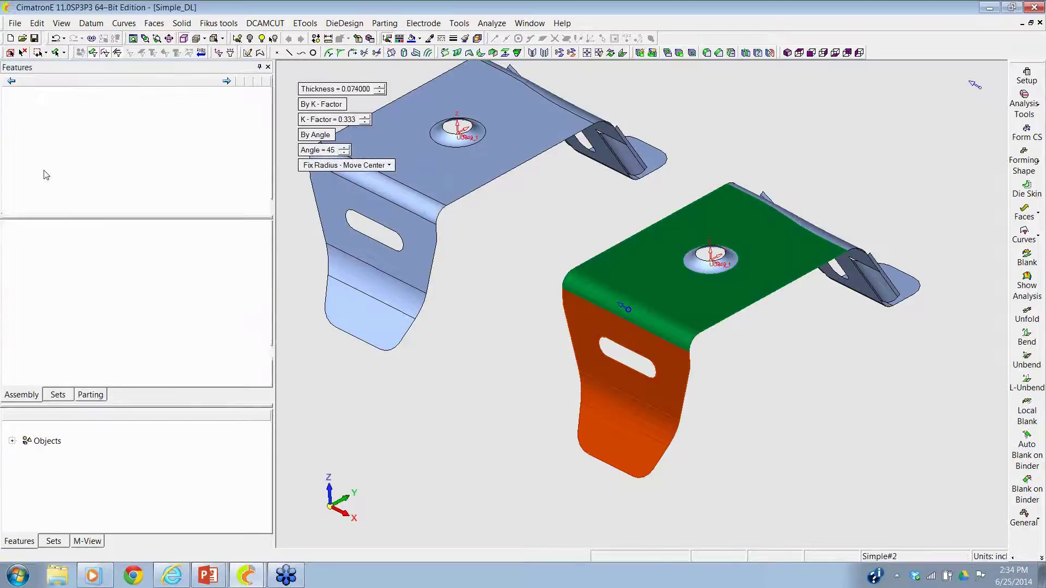
# - Add another forming shape copied from the partly unbent bracket Simple#2
pyautogui.moveTo(462, 255); pyautogui.dragTo(603, 31, button='middle')
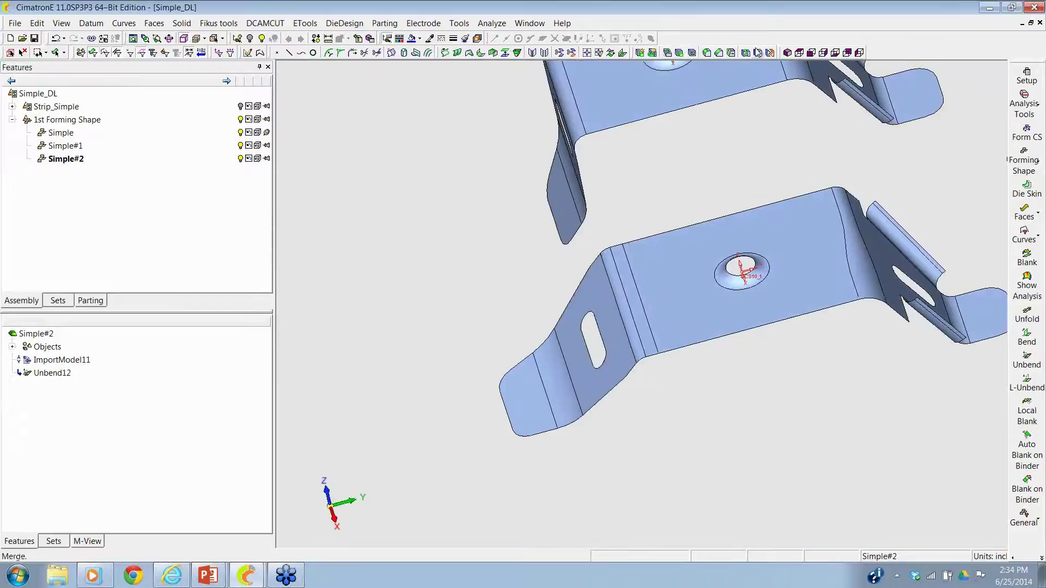
pyautogui.click(811, 53)
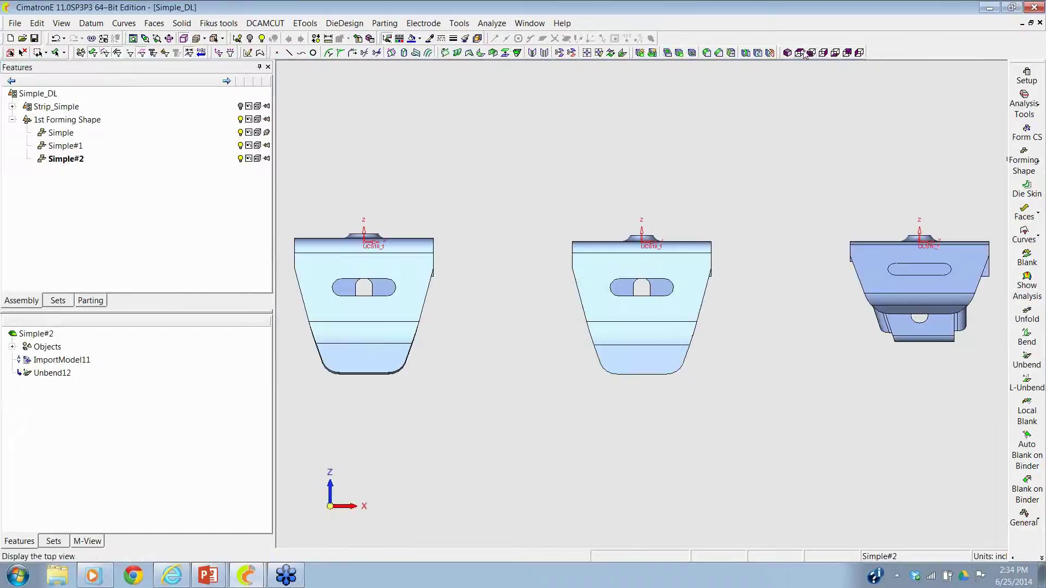
pyautogui.click(827, 54)
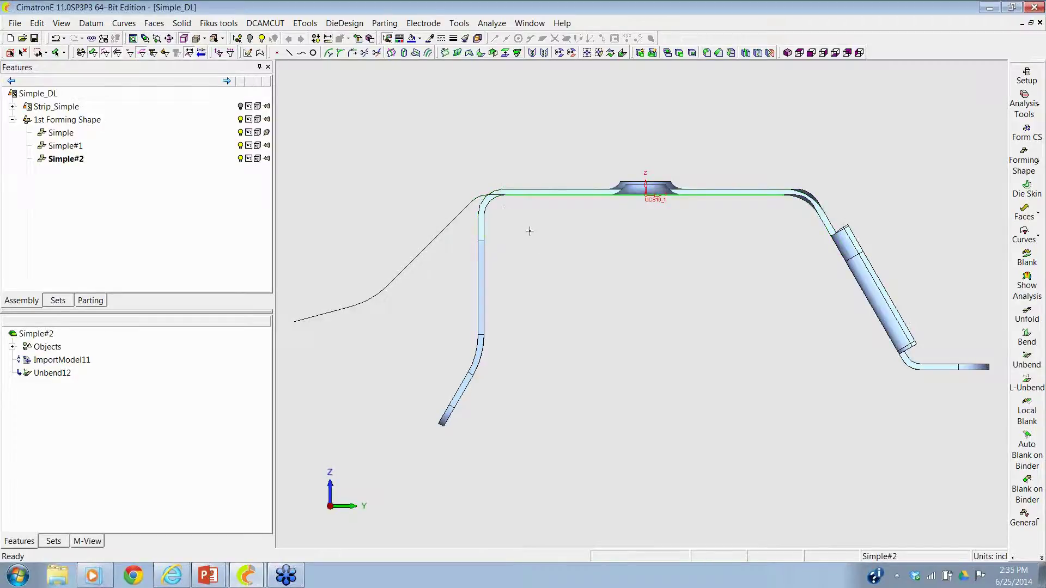
pyautogui.moveTo(562, 233); pyautogui.dragTo(628, 369, button='middle')
pyautogui.scroll(2, 636, 302)
pyautogui.scroll(-1, 636, 302)
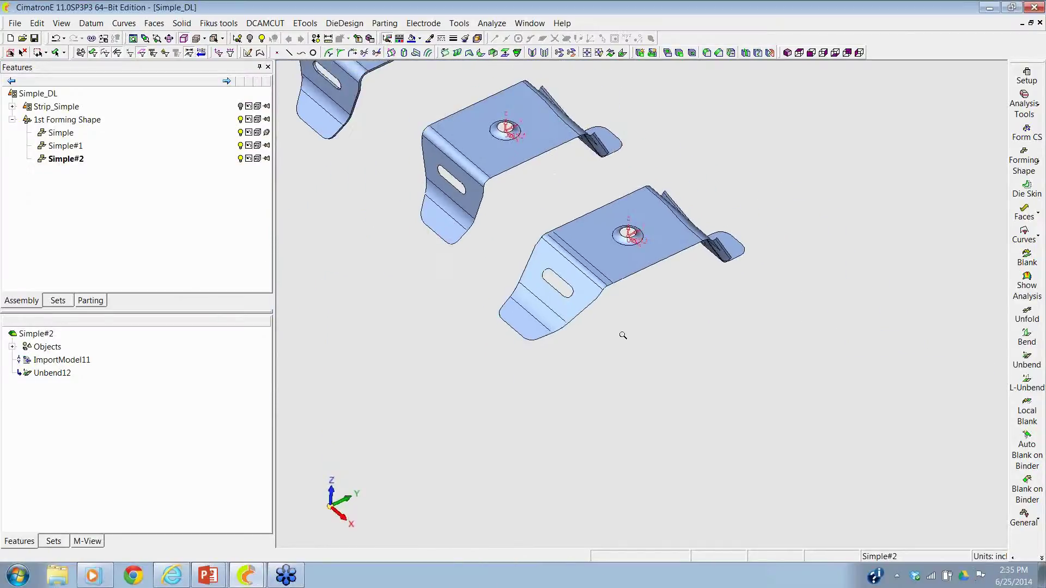
pyautogui.click(1014, 166)
pyautogui.click(959, 153)
pyautogui.click(659, 257)
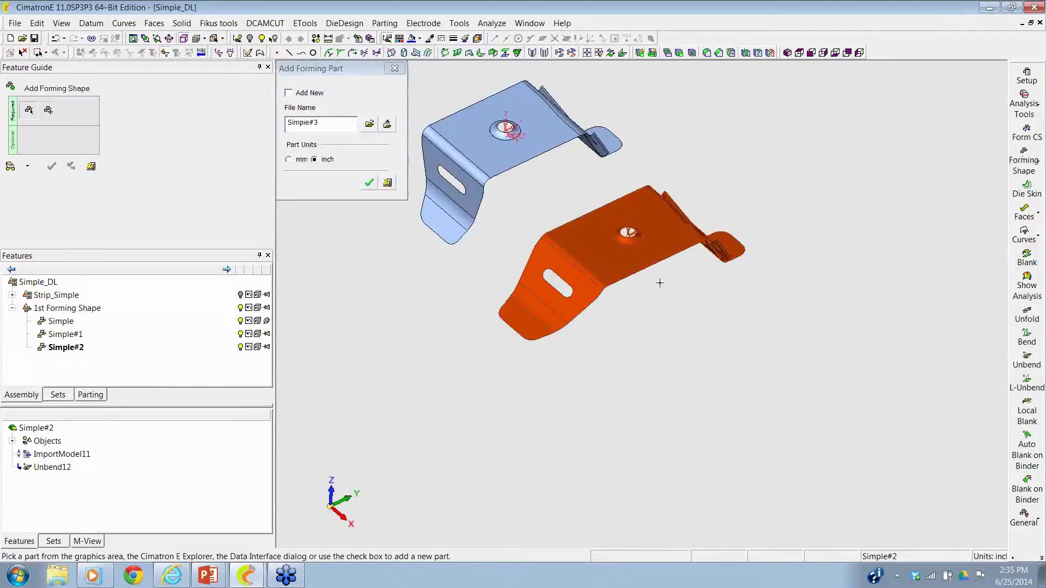
pyautogui.click(51, 166)
# - Flatten the whole front flange of Simple#3 with Local Blank, keeping the top face fixed and smooth chain selection on
pyautogui.moveTo(431, 261)
pyautogui.mouseDown(button='middle')
pyautogui.moveTo(392, 275)
pyautogui.moveTo(436, 236)
pyautogui.moveTo(449, 264)
pyautogui.mouseUp(button='middle')
pyautogui.scroll(2, 449, 264)
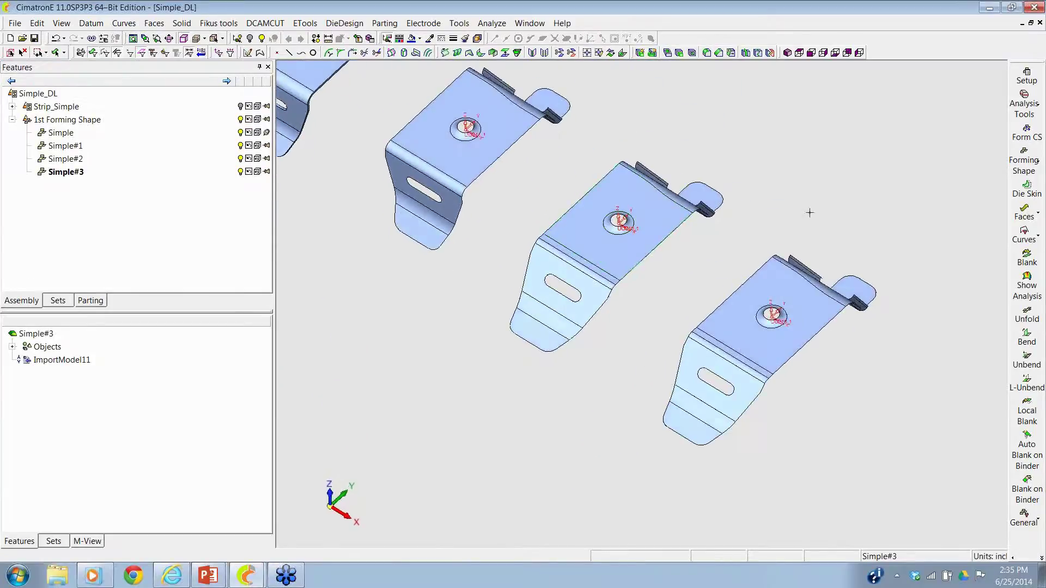
pyautogui.click(1026, 406)
pyautogui.click(793, 355)
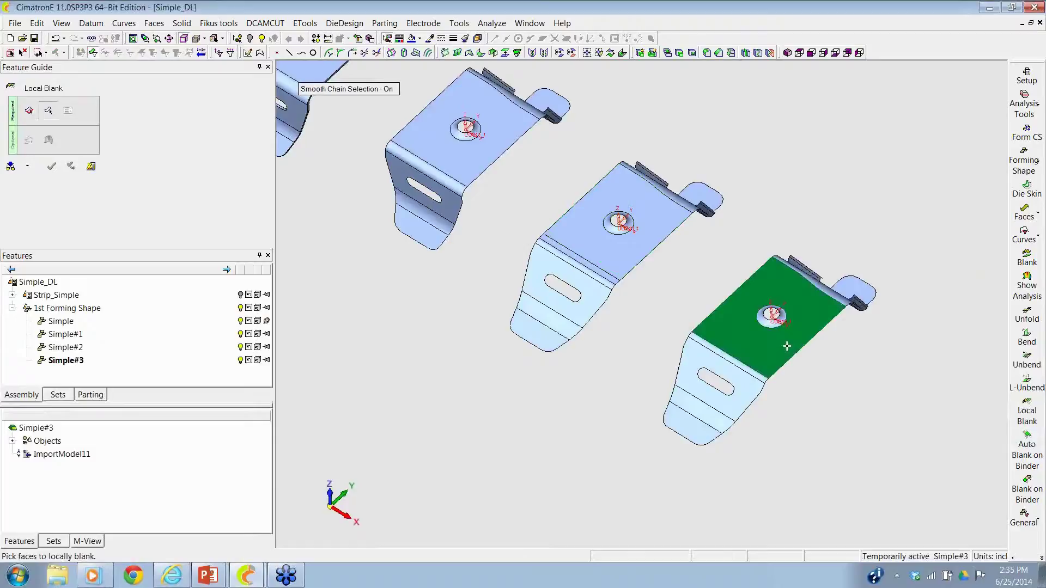
pyautogui.click(741, 377)
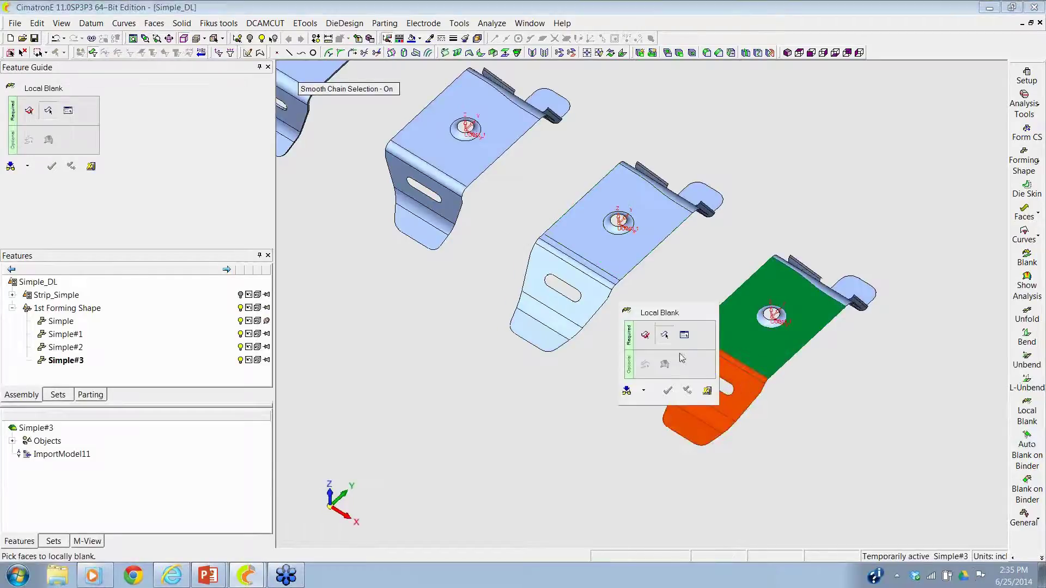
pyautogui.middleClick(518, 226)
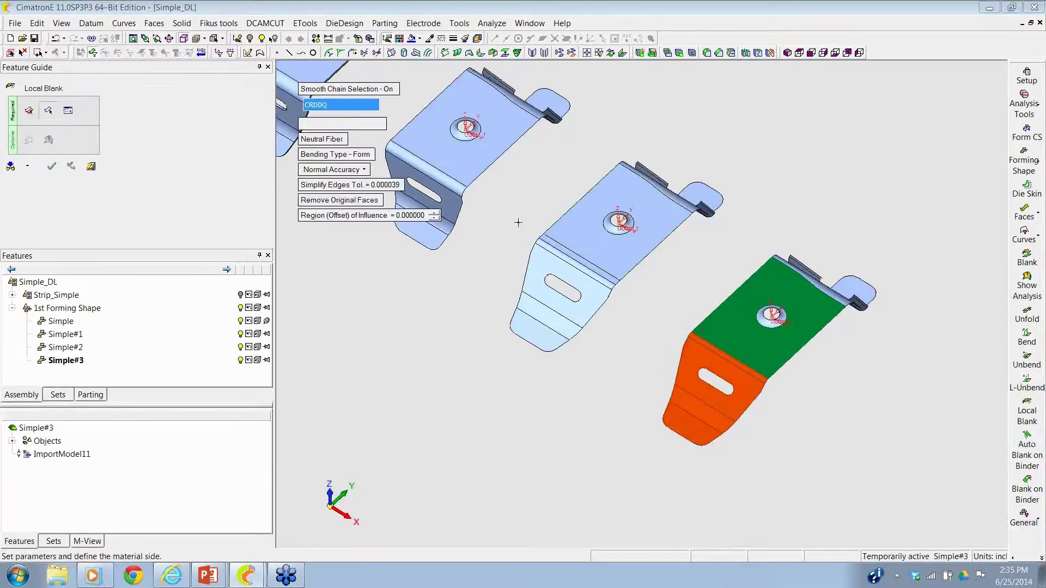
pyautogui.click(537, 223)
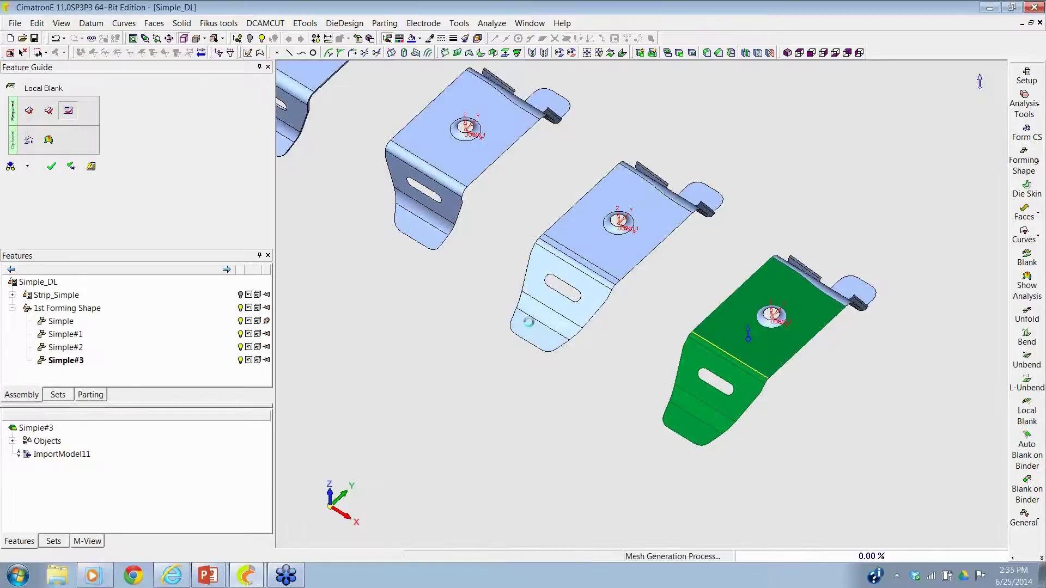
# - Set up a second Local Blank on Simple#3 for the rear bend and its slotted face, with smooth chain selection off
pyautogui.click(802, 286)
pyautogui.keyDown('ctrl'); pyautogui.moveTo(803, 286); pyautogui.dragTo(803, 265); pyautogui.keyUp('ctrl')
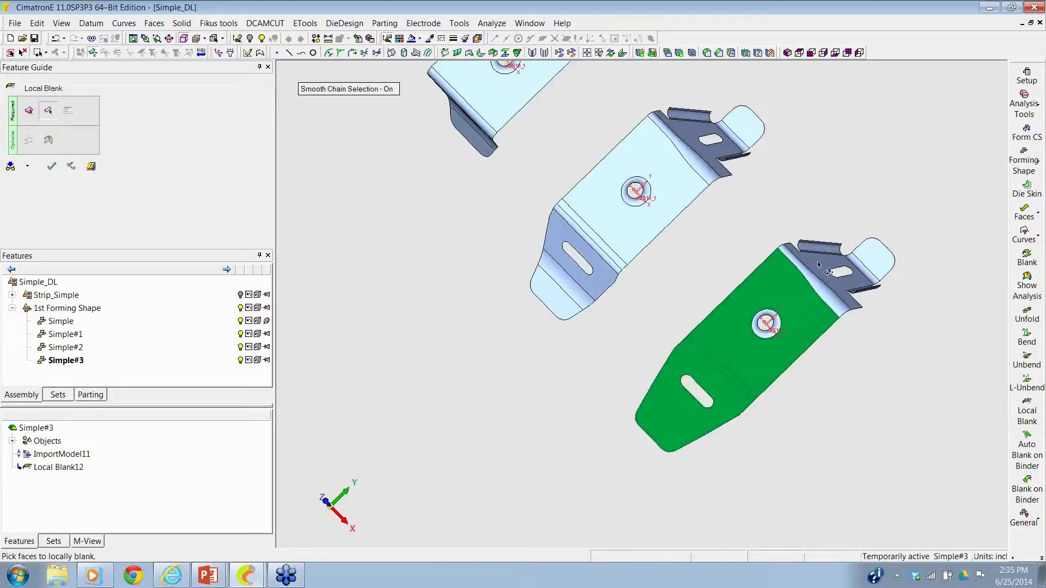
pyautogui.moveTo(803, 265); pyautogui.dragTo(770, 276, button='middle')
pyautogui.scroll(5, 768, 275)
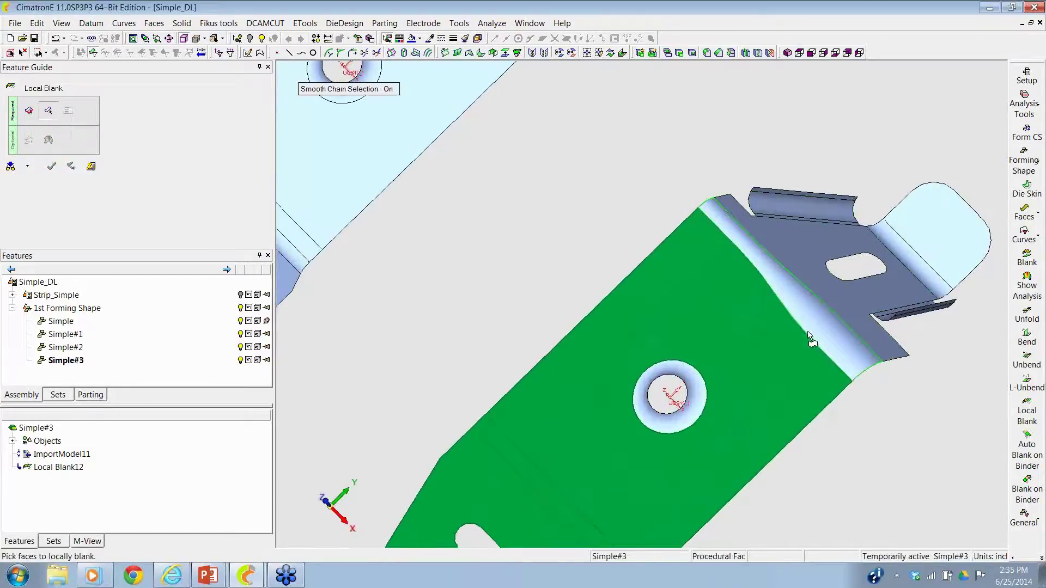
pyautogui.click(383, 90)
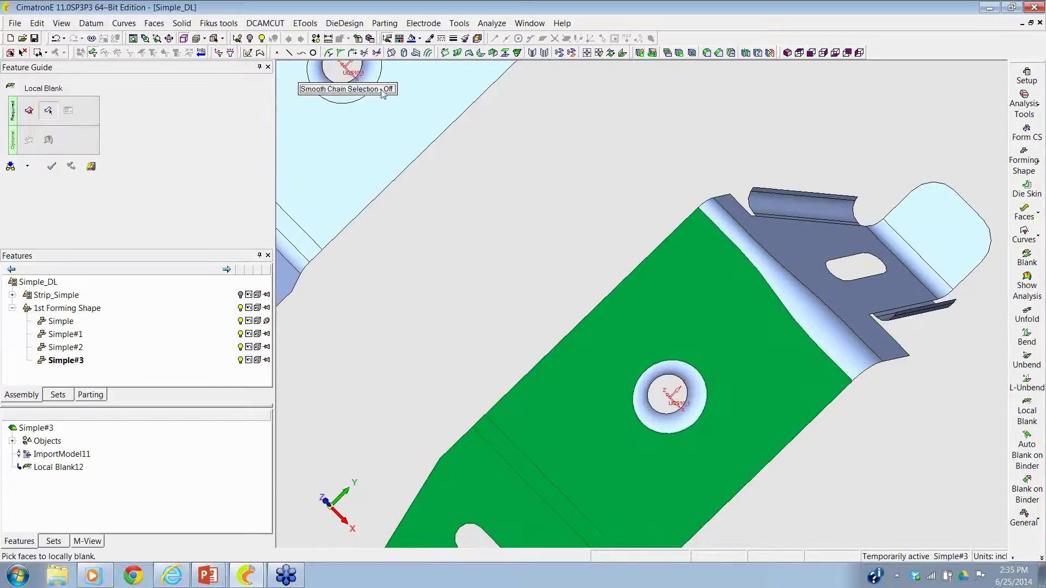
pyautogui.click(788, 281)
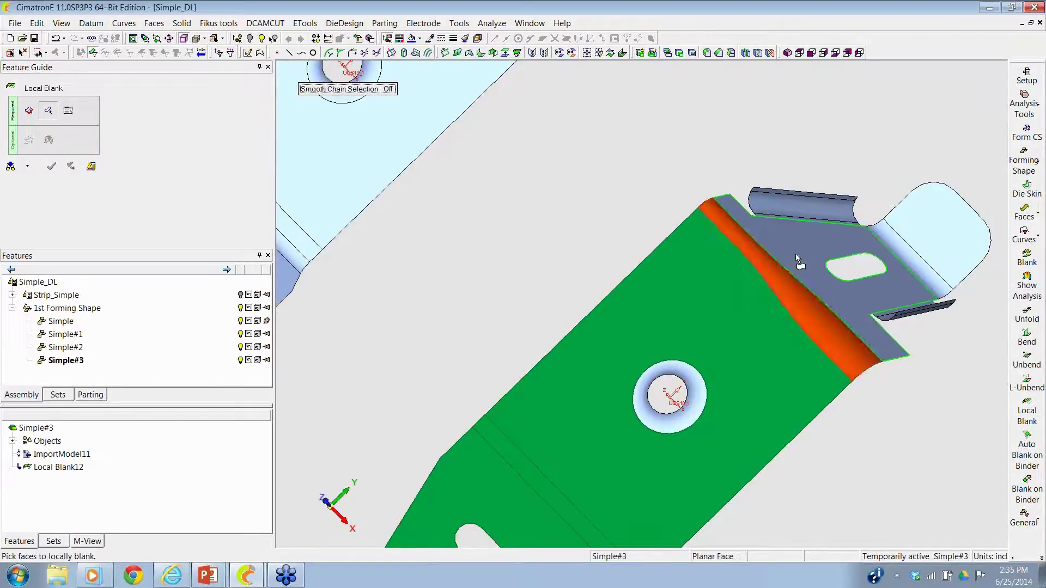
pyautogui.click(795, 254)
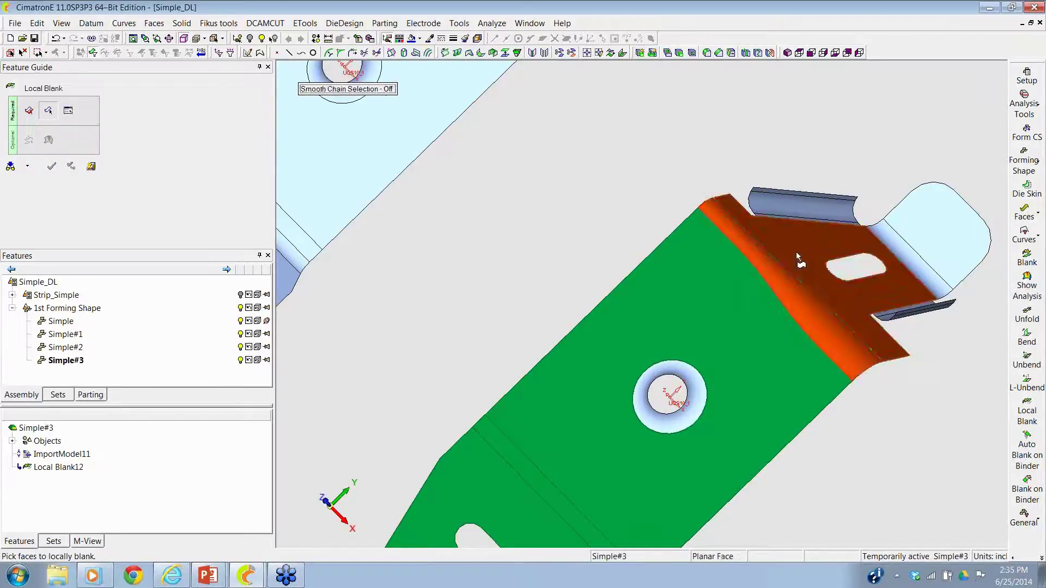
pyautogui.middleClick(740, 136)
# - Include the two curled side tabs and the rounded end flange as transferred entities and apply the Local Blank
pyautogui.click(29, 141)
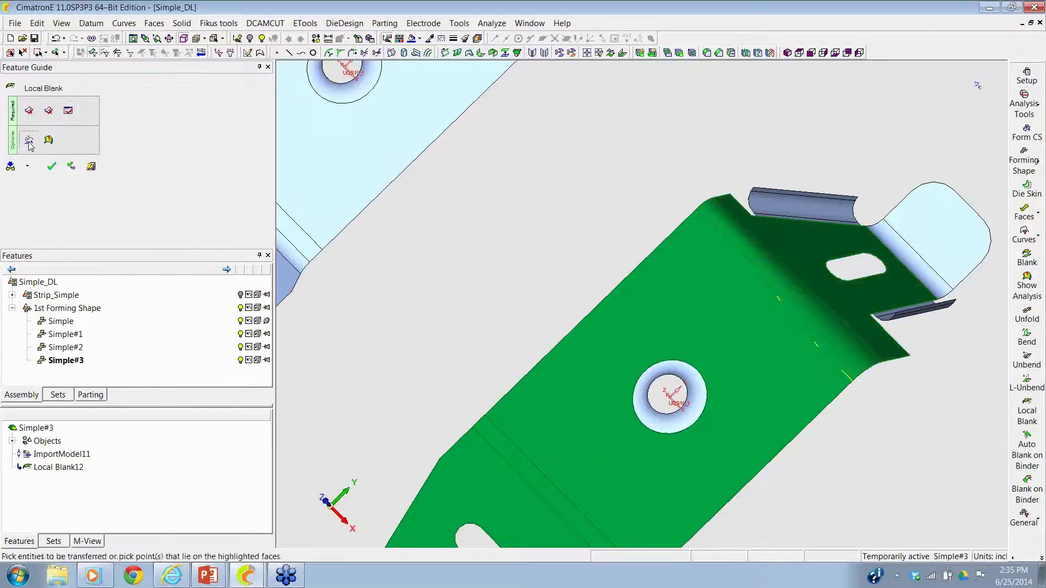
pyautogui.click(805, 204)
pyautogui.click(912, 228)
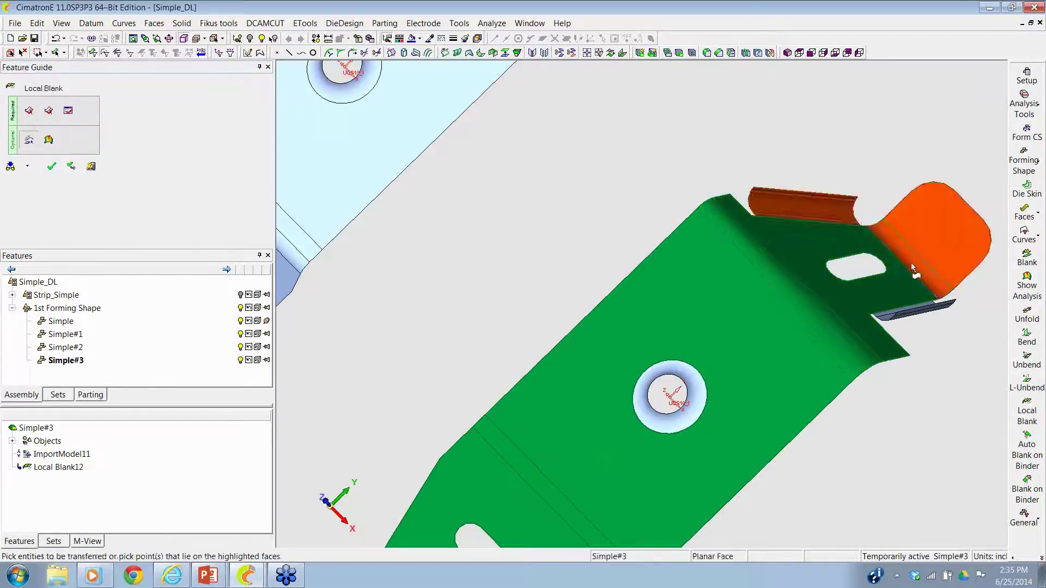
pyautogui.click(950, 358)
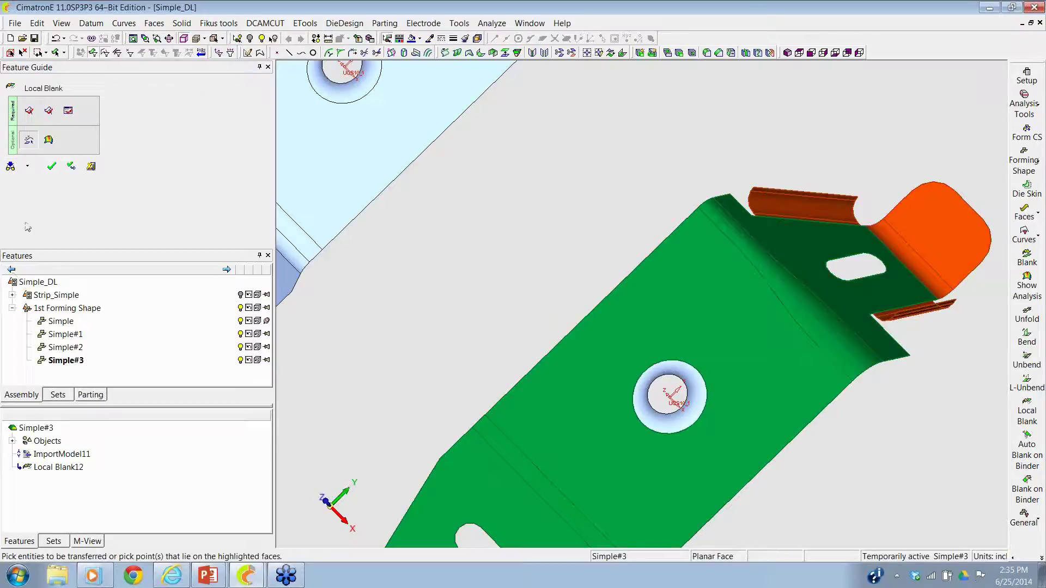
pyautogui.click(52, 169)
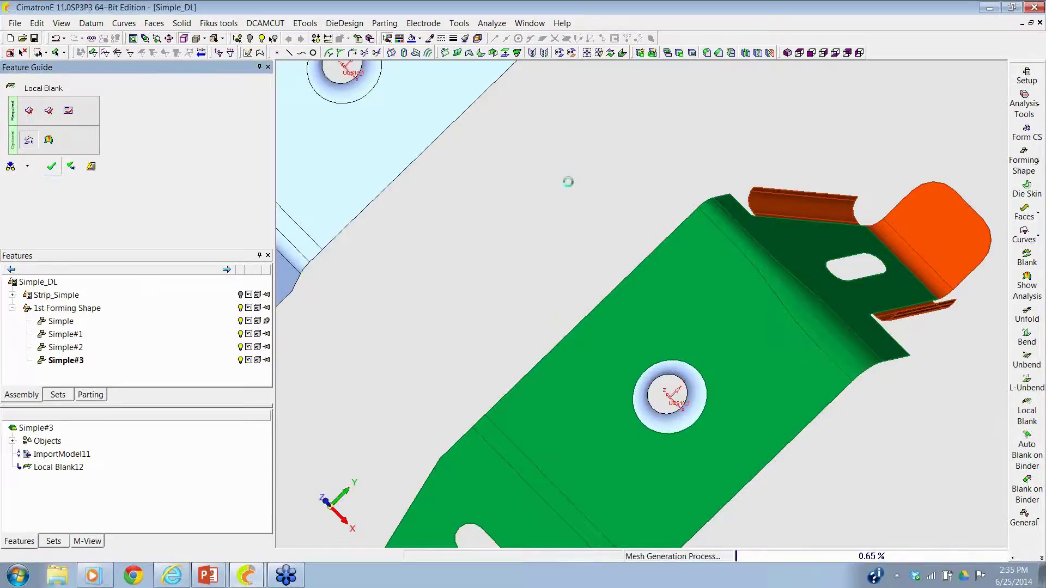
# - Add another forming shape copied from the locally blanked bracket Simple#3
pyautogui.scroll(-5, 596, 171)
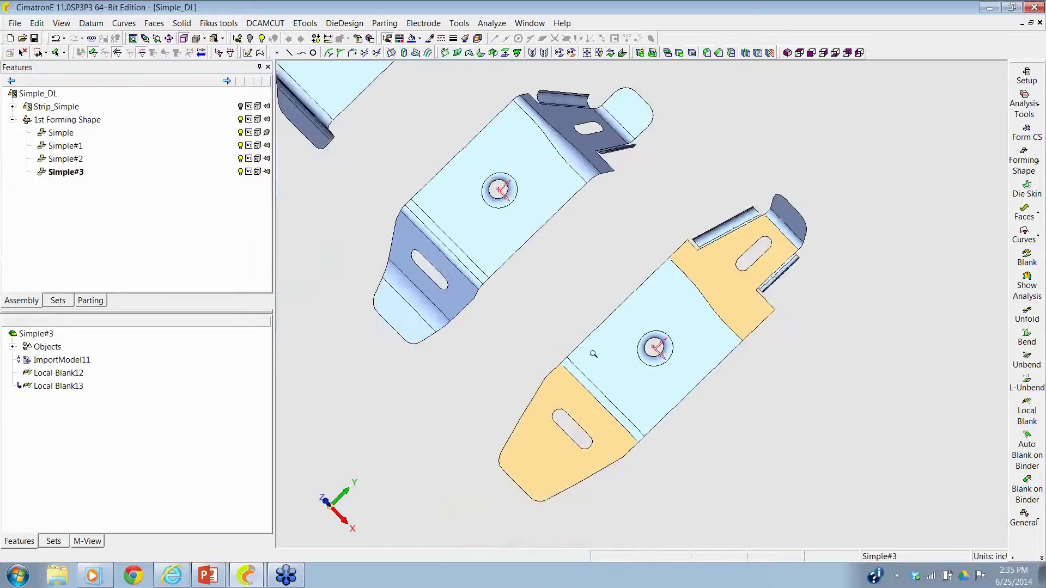
pyautogui.press('Home')
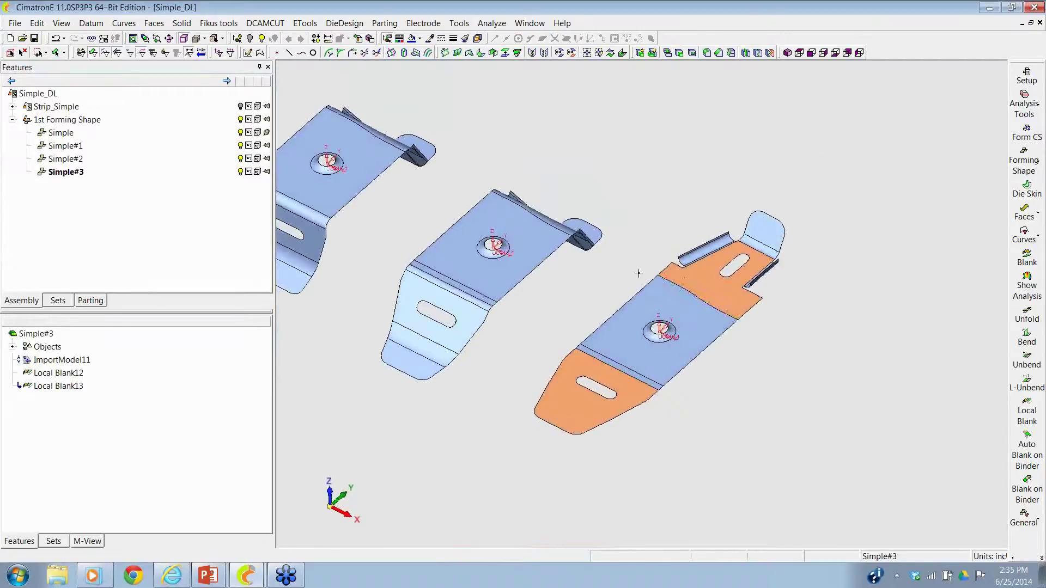
pyautogui.click(1037, 168)
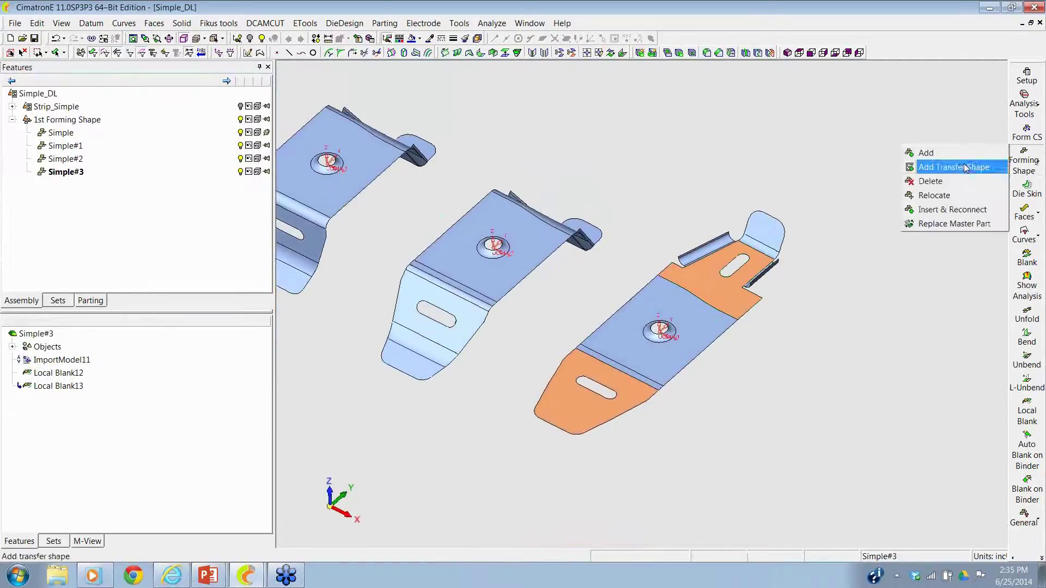
pyautogui.click(933, 153)
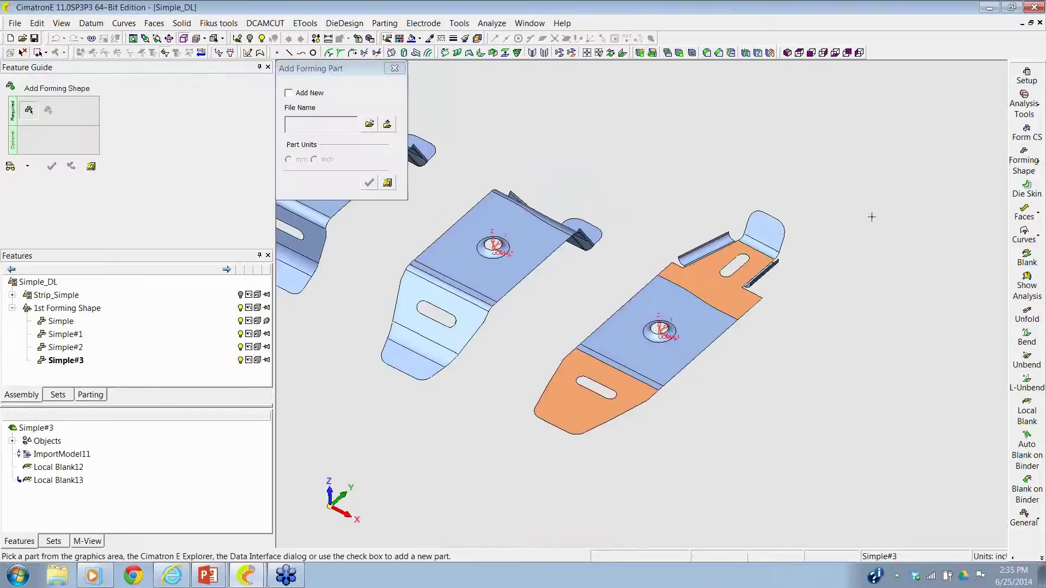
pyautogui.click(683, 327)
pyautogui.click(51, 169)
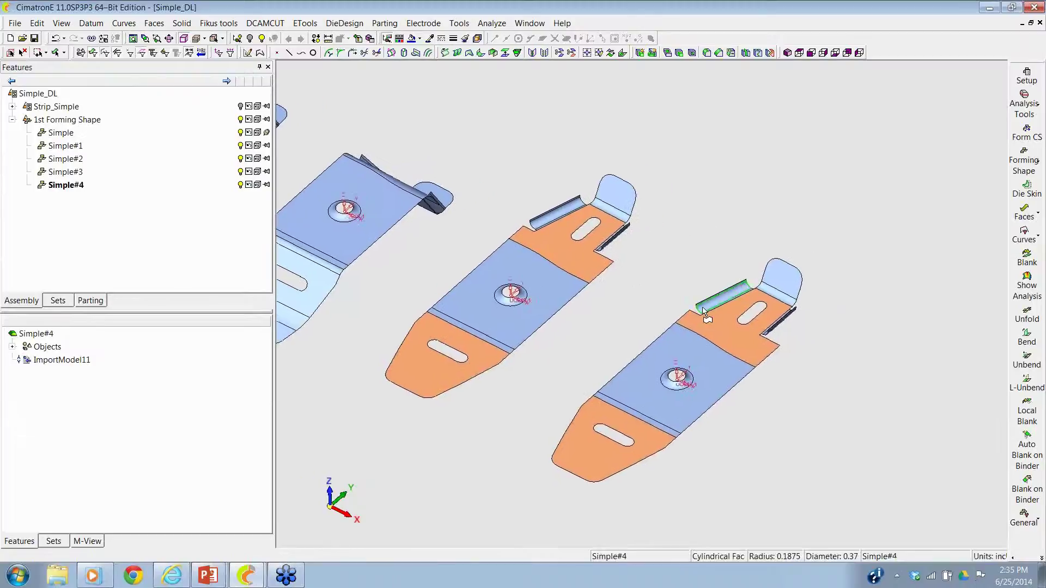
pyautogui.scroll(2, 810, 325)
pyautogui.scroll(3, 811, 325)
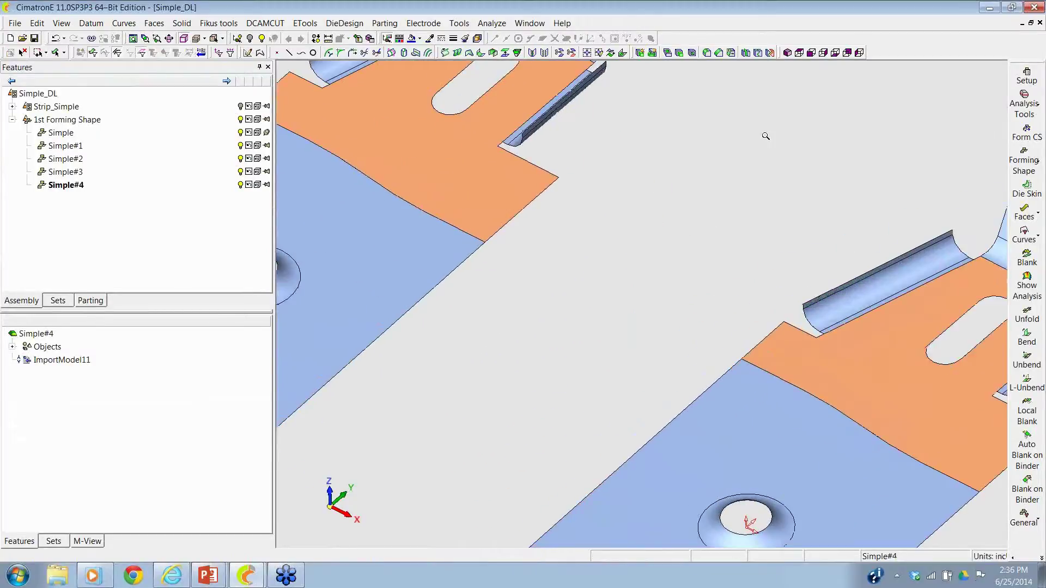
# - Flatten the first curled side tab of Simple#4 with Local Blank, using the narrow planar strip beside it as reference
pyautogui.scroll(-2, 836, 447)
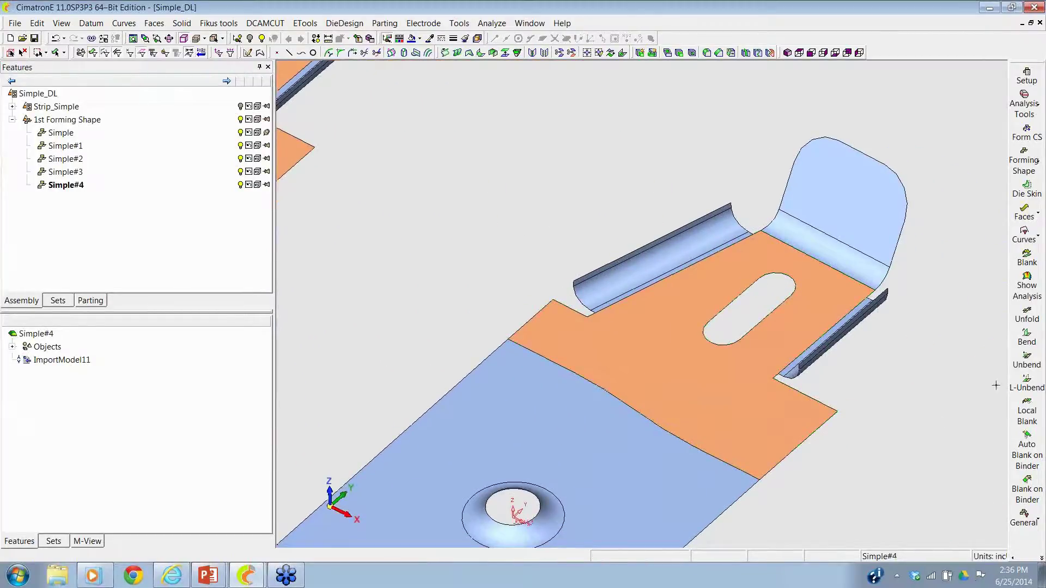
pyautogui.click(1026, 413)
pyautogui.click(663, 285)
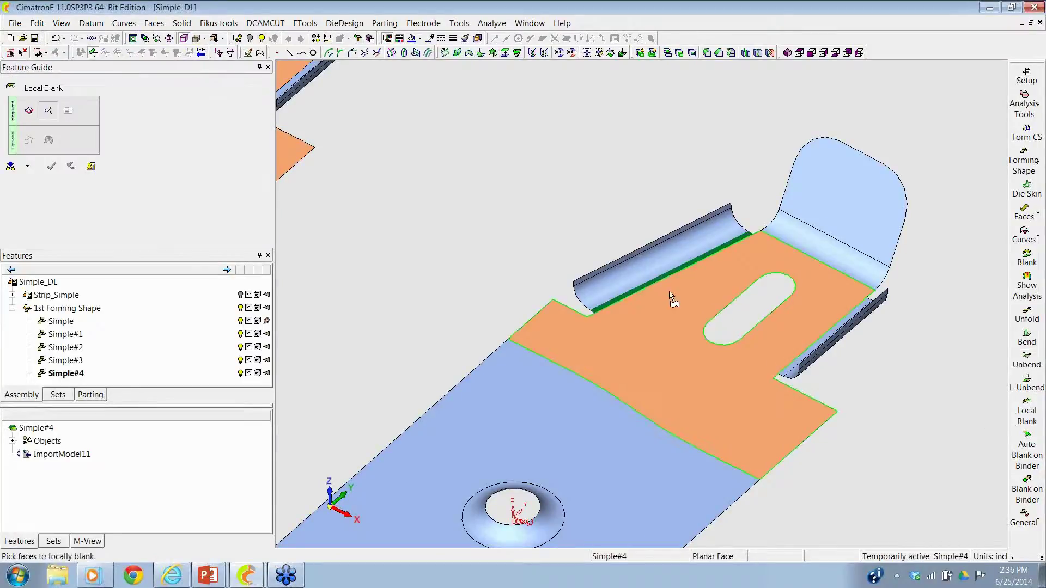
pyautogui.click(662, 267)
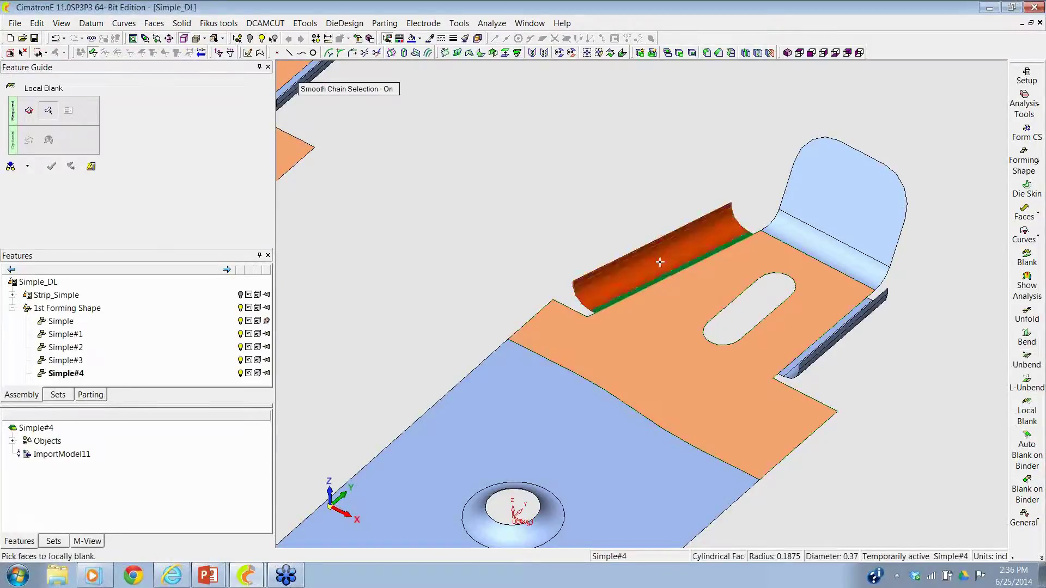
pyautogui.middleClick(502, 238)
pyautogui.click(505, 213)
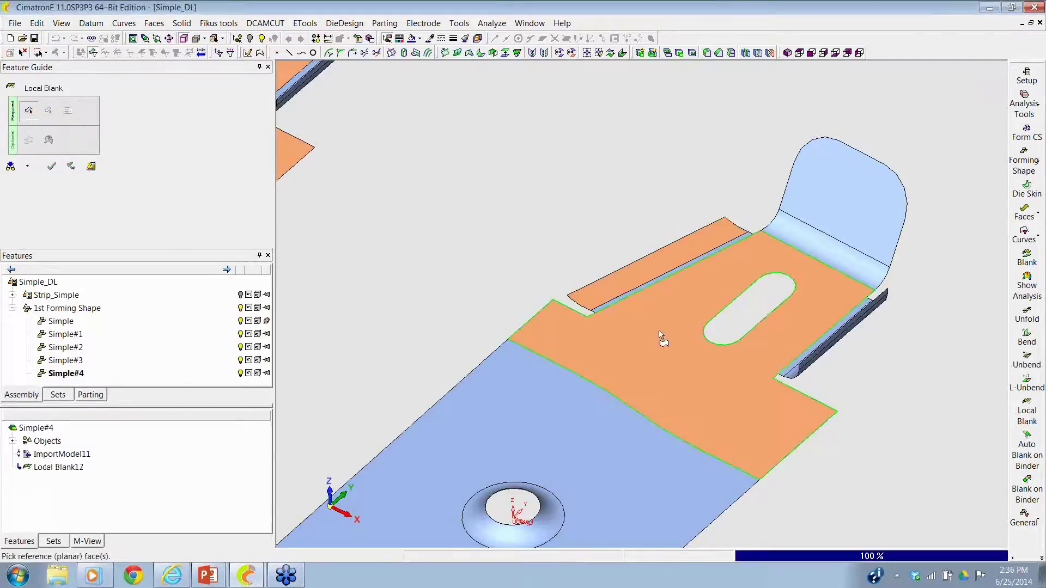
# - Locally blank the opposite curled side tab of Simple#4, taking its adjoining narrow planar strip as reference
pyautogui.keyDown('ctrl'); pyautogui.moveTo(789, 319); pyautogui.dragTo(822, 327); pyautogui.keyUp('ctrl')
pyautogui.click(825, 326)
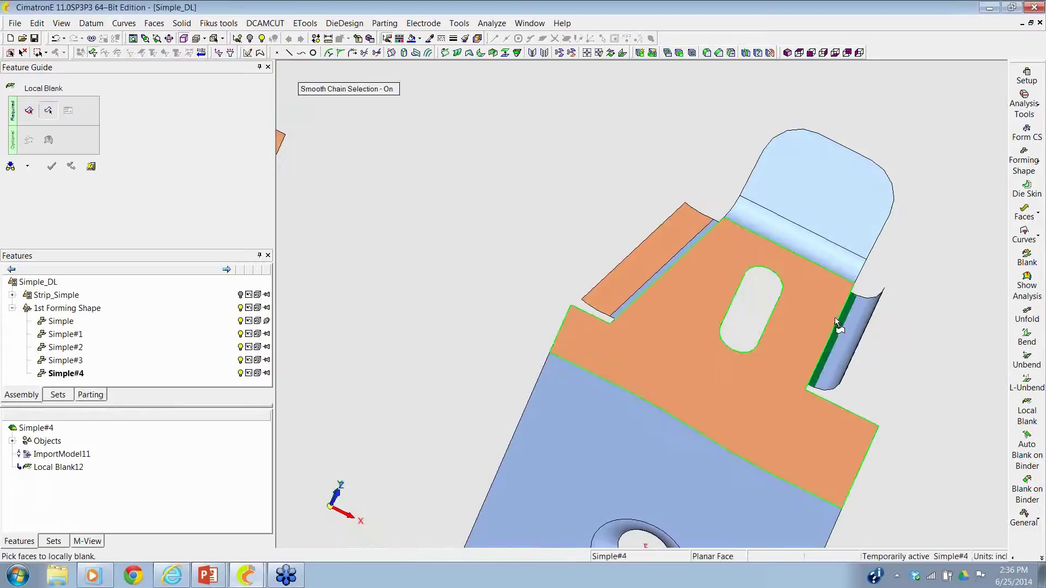
pyautogui.click(842, 330)
pyautogui.middleClick(650, 246)
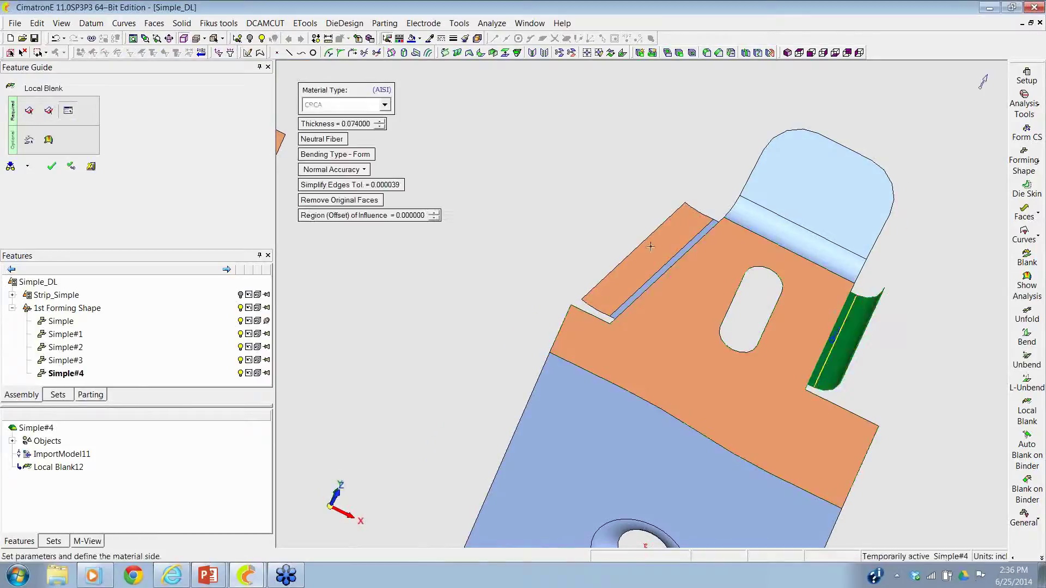
pyautogui.click(649, 230)
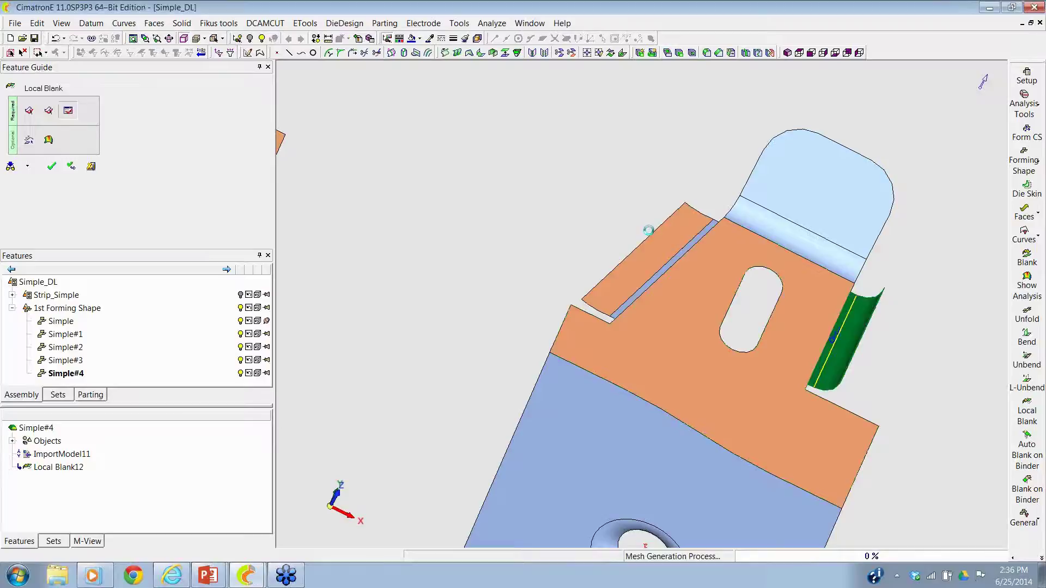
# - Add a forming shape copied from Simple#4 with both side tabs flattened
pyautogui.moveTo(695, 316); pyautogui.dragTo(650, 294, button='middle')
pyautogui.scroll(-3, 634, 267)
pyautogui.moveTo(618, 495); pyautogui.dragTo(638, 354, button='middle')
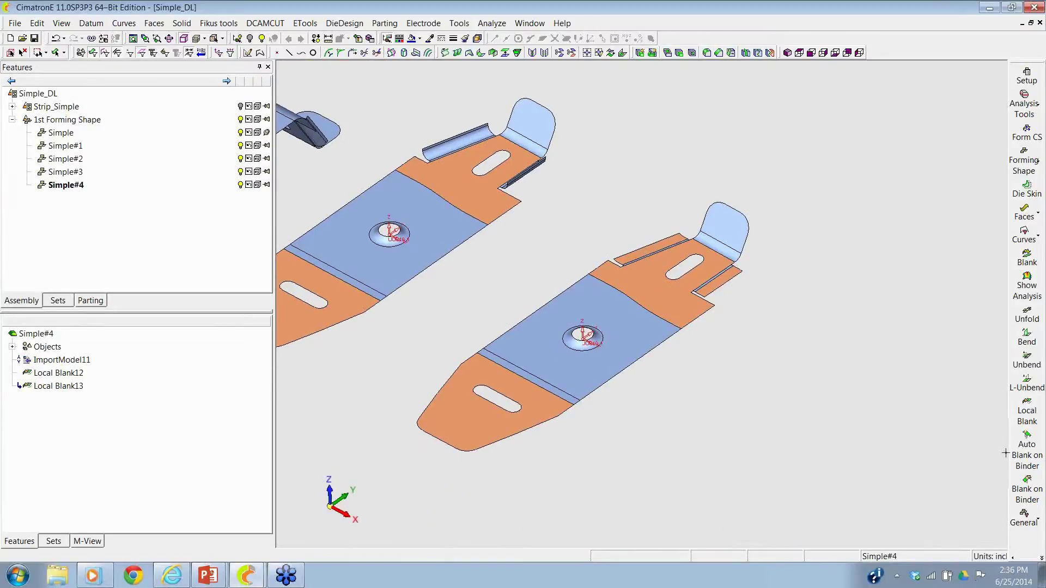
pyautogui.click(1024, 161)
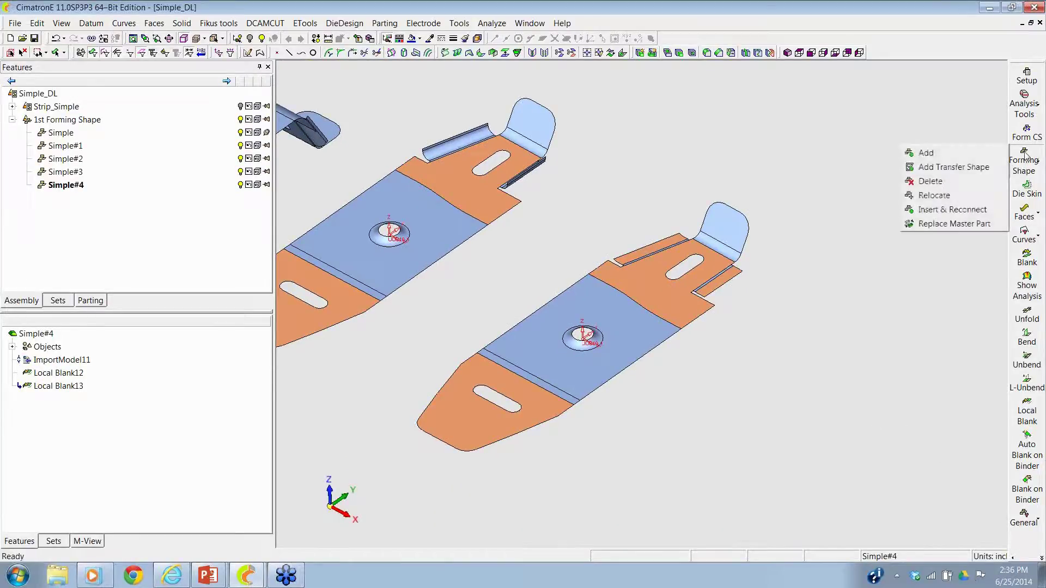
pyautogui.click(920, 150)
pyautogui.click(640, 337)
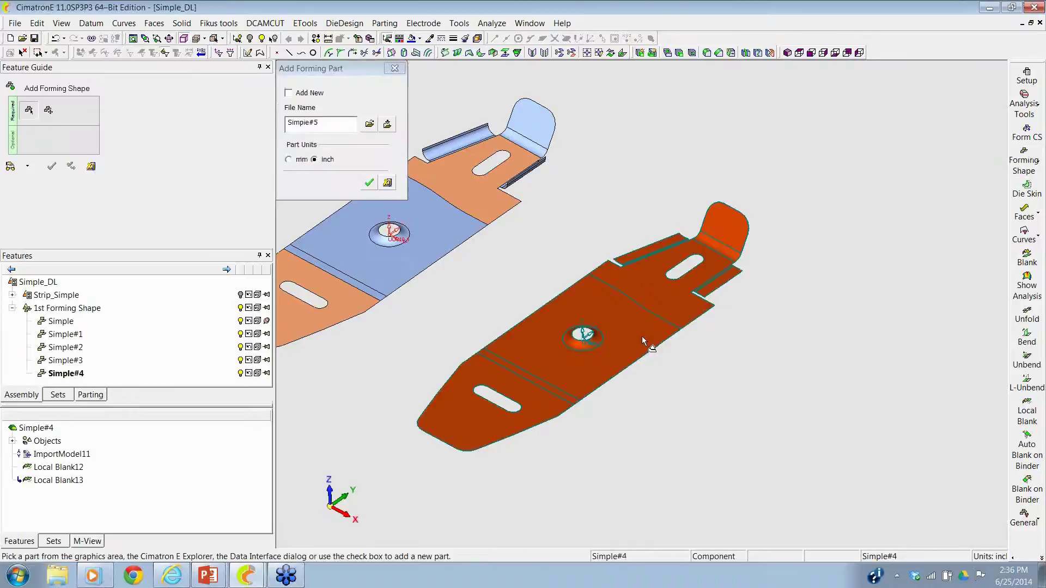
pyautogui.click(52, 166)
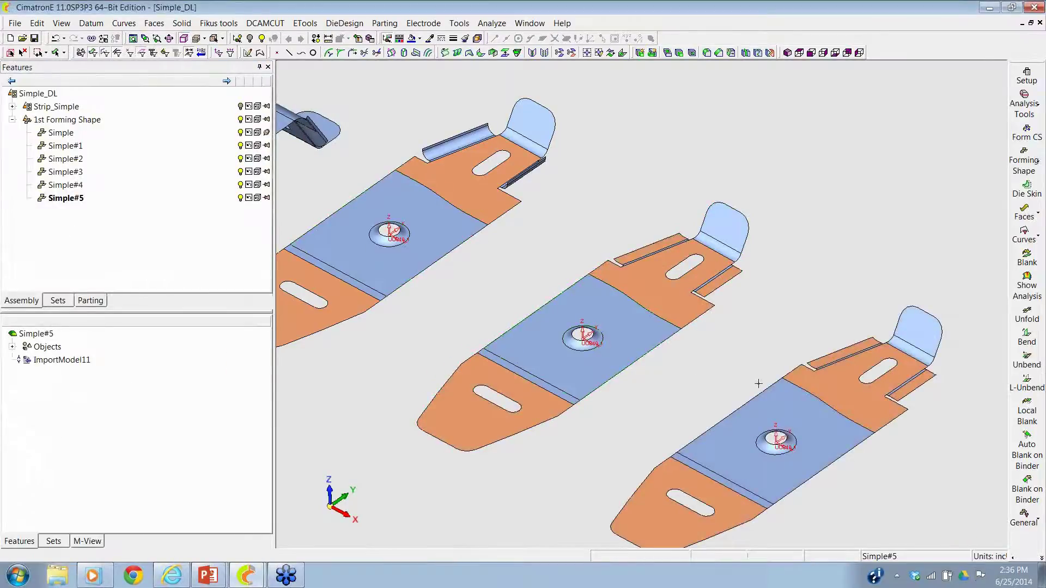
# - Unbend the rounded end flange of Simple#5 by angle to 35 degrees, keeping the flat body fixed
pyautogui.moveTo(750, 378); pyautogui.dragTo(702, 386, button='middle')
pyautogui.scroll(5, 702, 386)
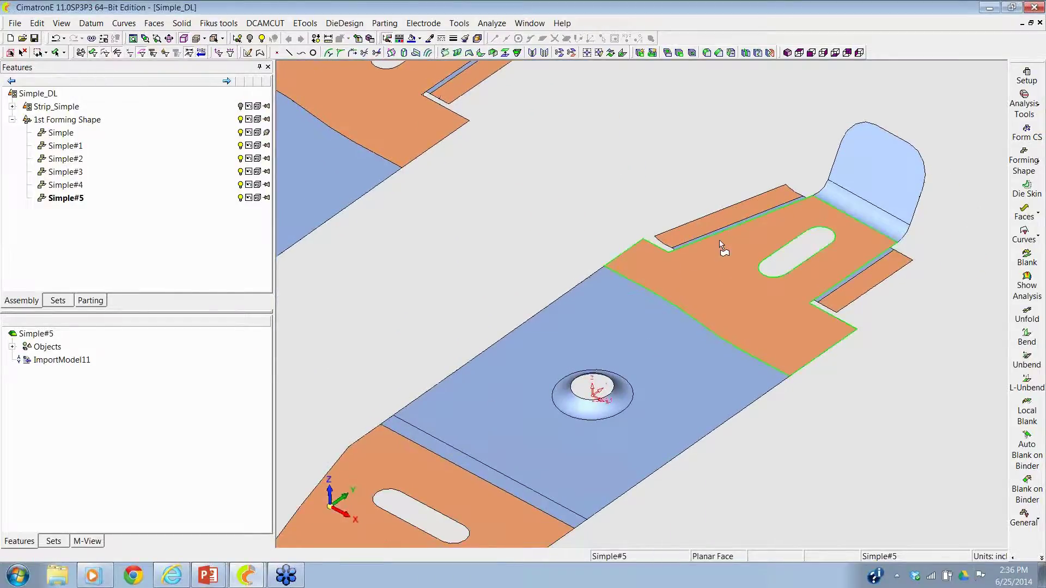
pyautogui.click(1022, 365)
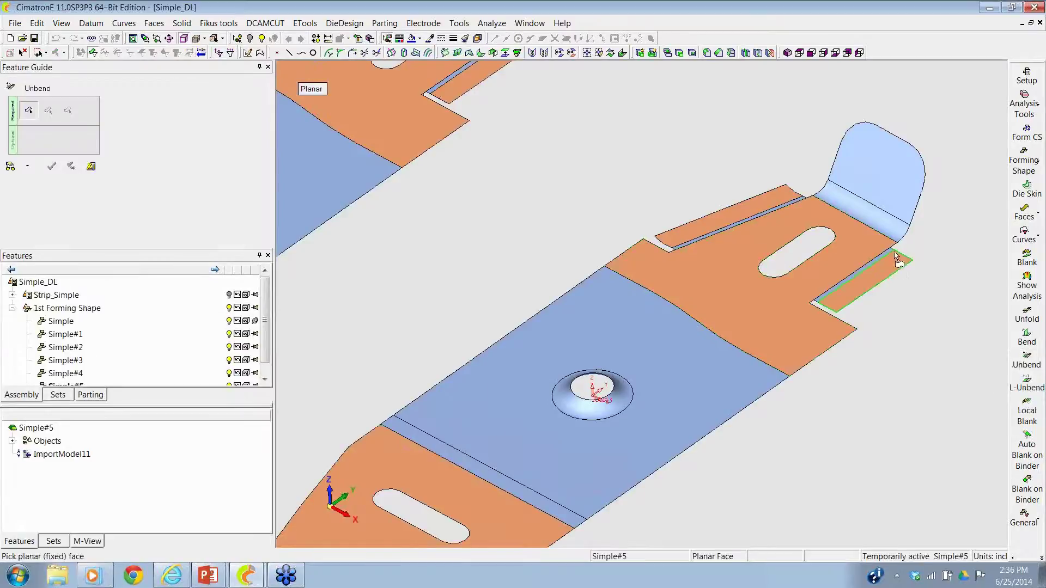
pyautogui.click(875, 233)
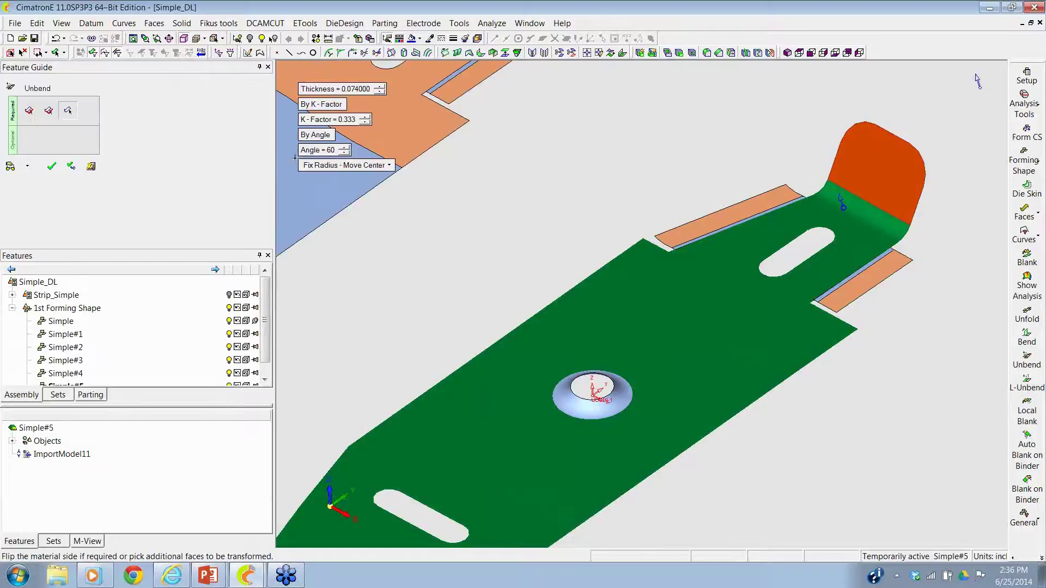
pyautogui.click(321, 155)
pyautogui.write('35')
pyautogui.press('Return')
pyautogui.moveTo(334, 155)
pyautogui.click(52, 168)
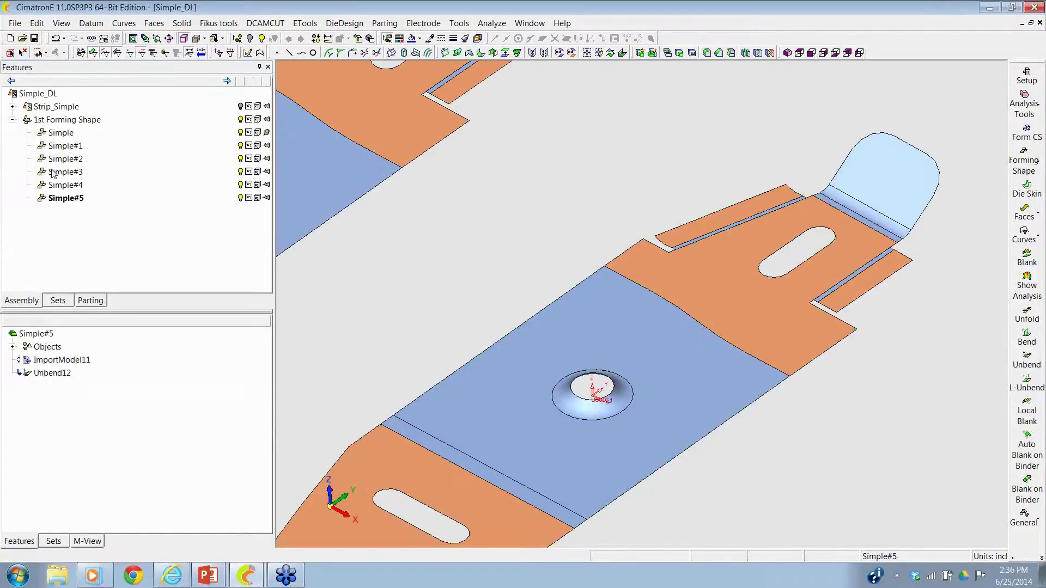
# - Add a forming shape copied from the partly unbent Simple#5, at forming progression 6
pyautogui.scroll(-5, 572, 263)
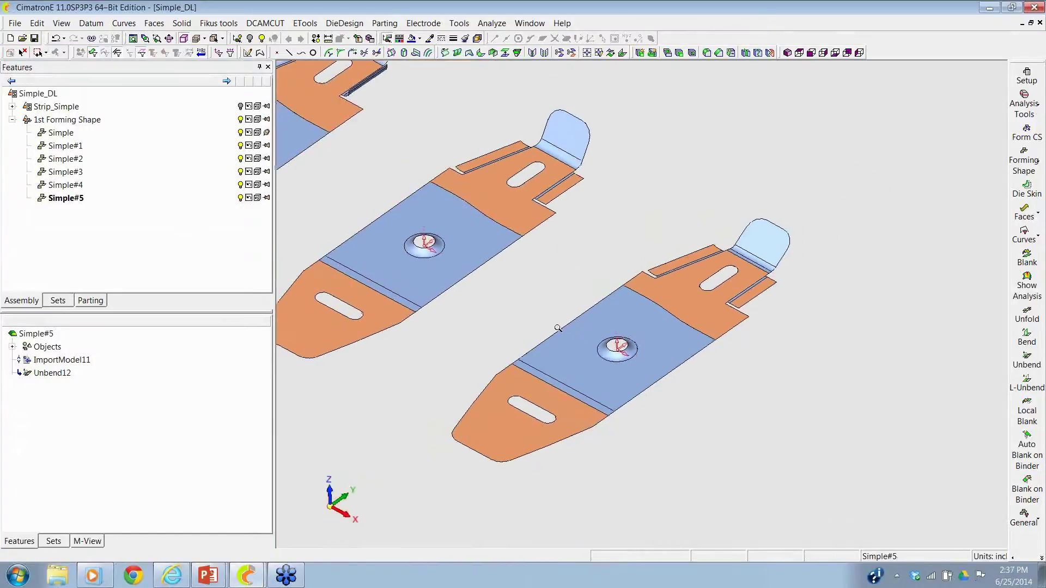
pyautogui.click(1021, 163)
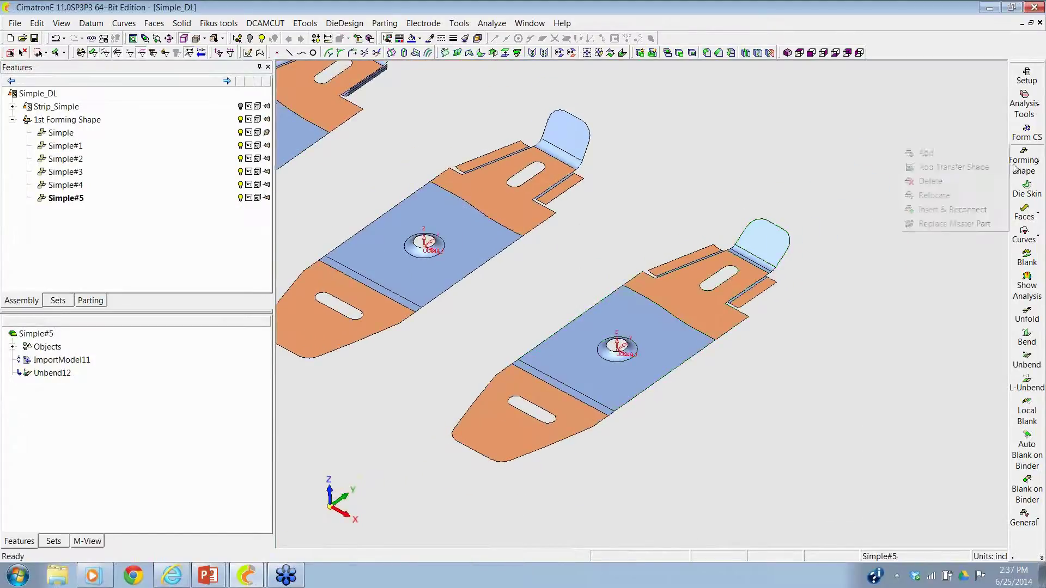
pyautogui.click(979, 154)
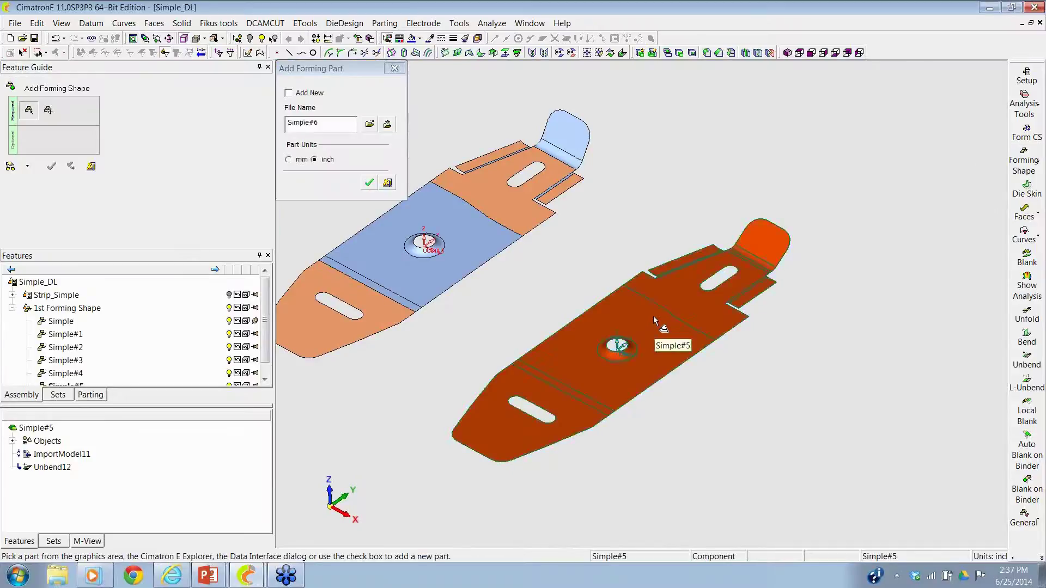
pyautogui.click(661, 327)
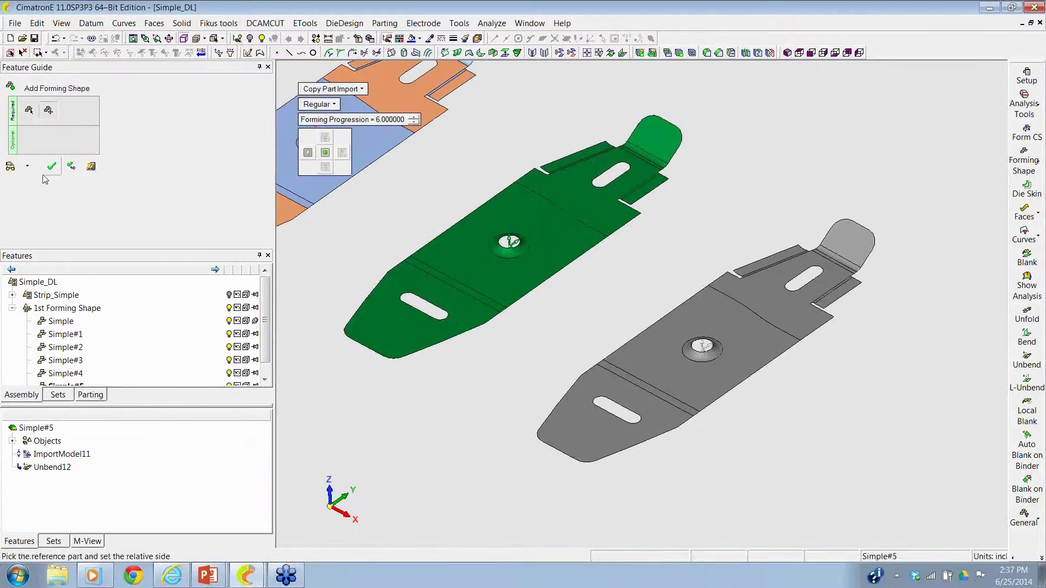
pyautogui.click(52, 166)
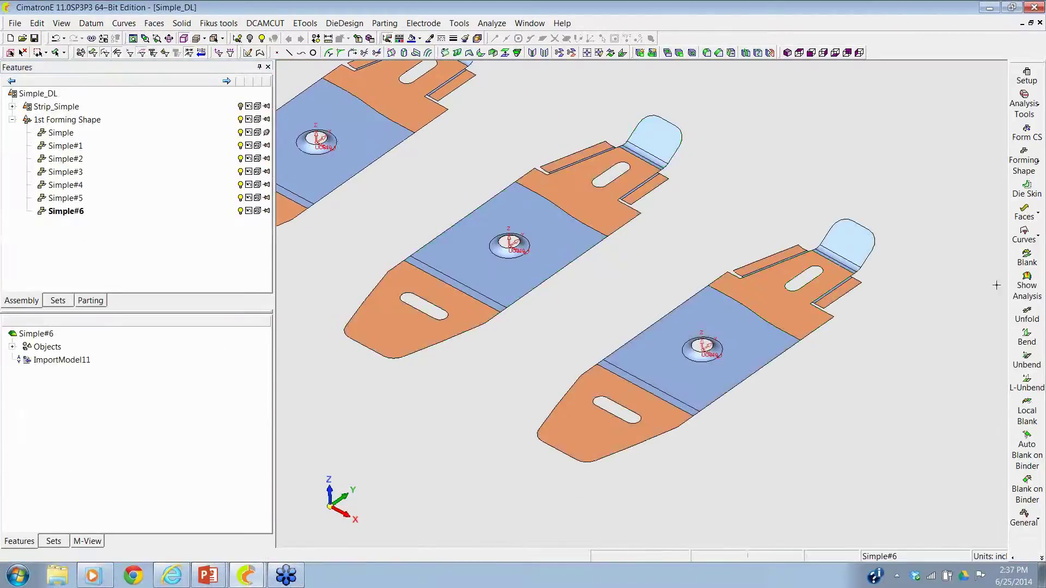
pyautogui.click(1027, 409)
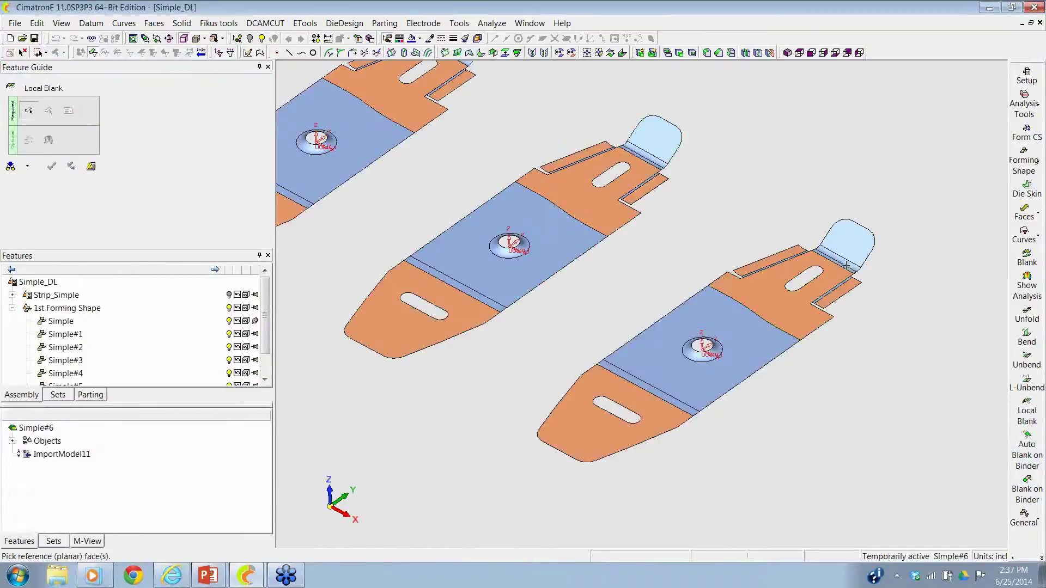
pyautogui.click(846, 265)
pyautogui.click(846, 265)
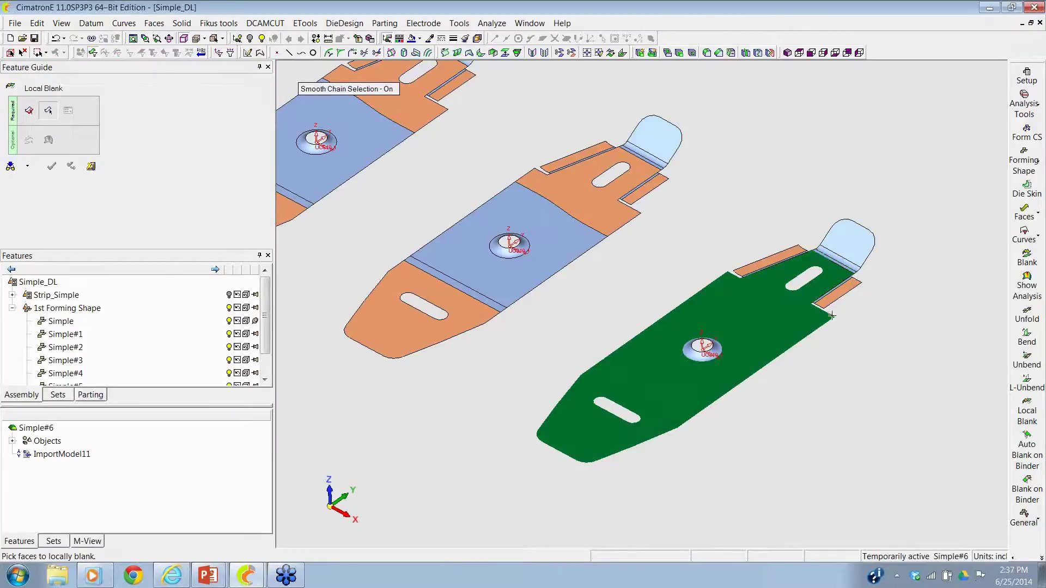
pyautogui.scroll(2, 840, 318)
pyautogui.scroll(2, 773, 284)
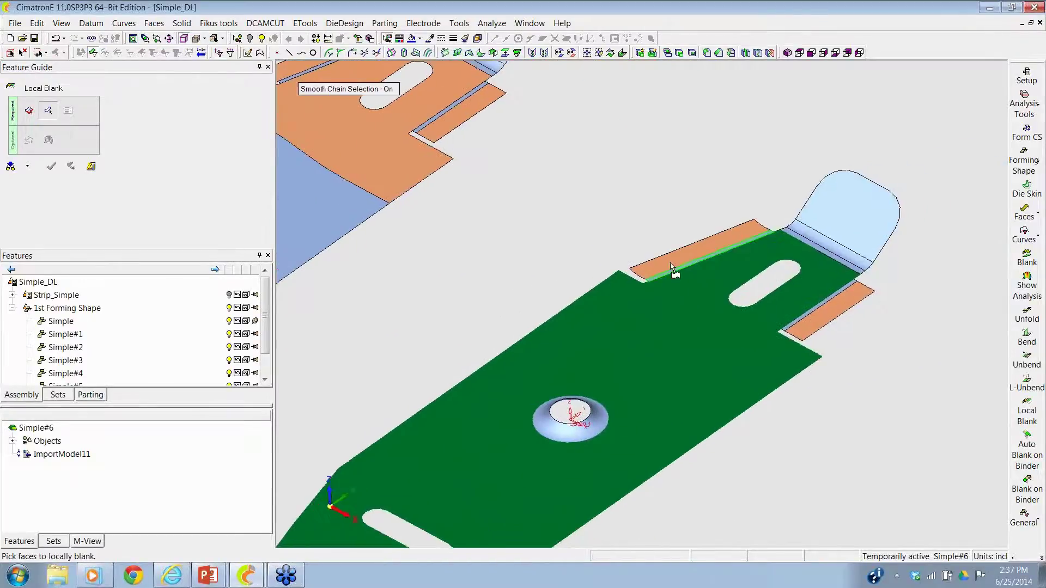
pyautogui.click(68, 167)
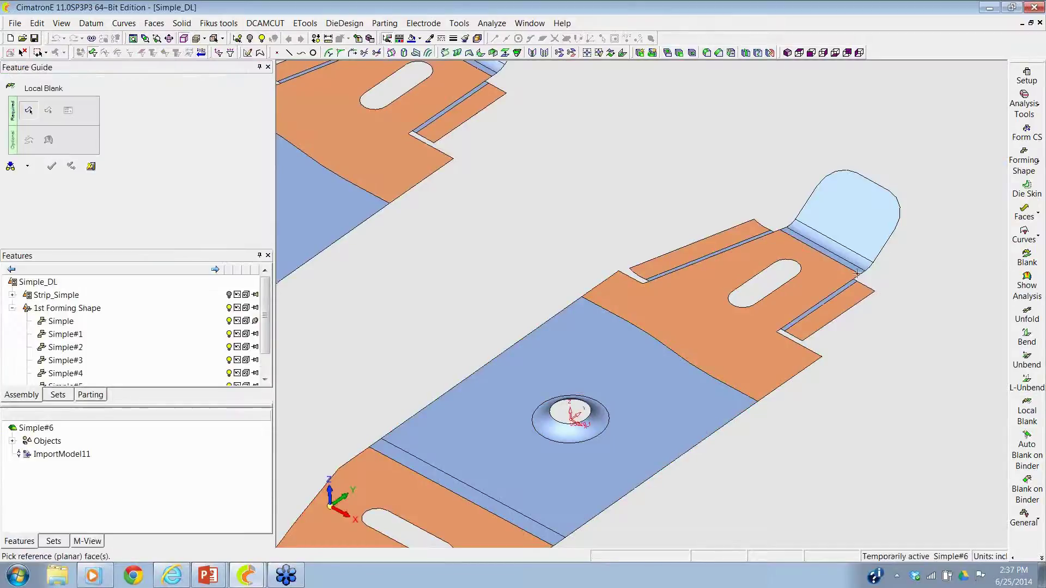
# - Flatten the rounded end flange of Simple#6 with Local Blank, referencing the narrow planar strip at its bend
pyautogui.click(854, 271)
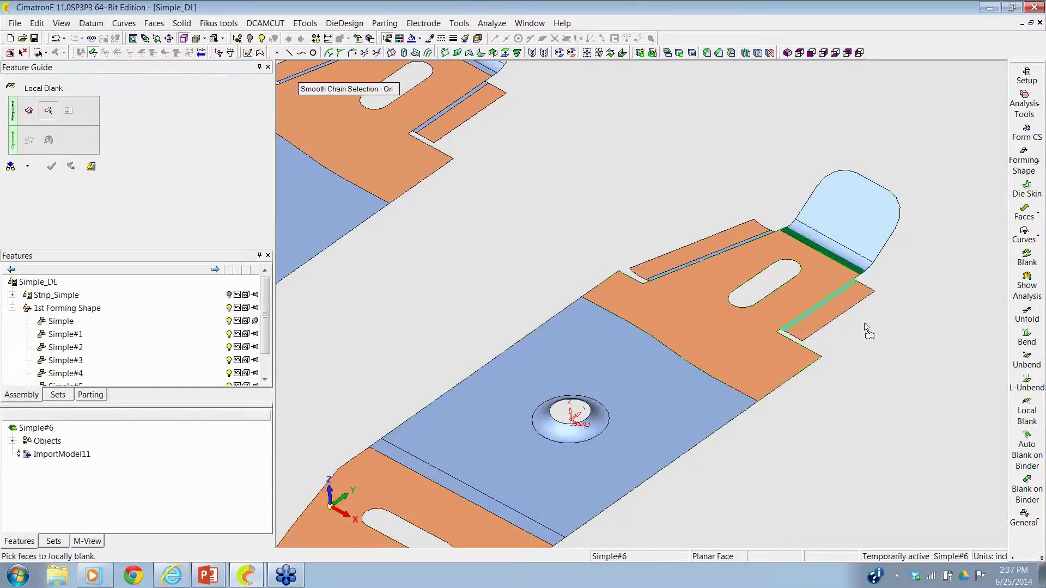
pyautogui.click(842, 269)
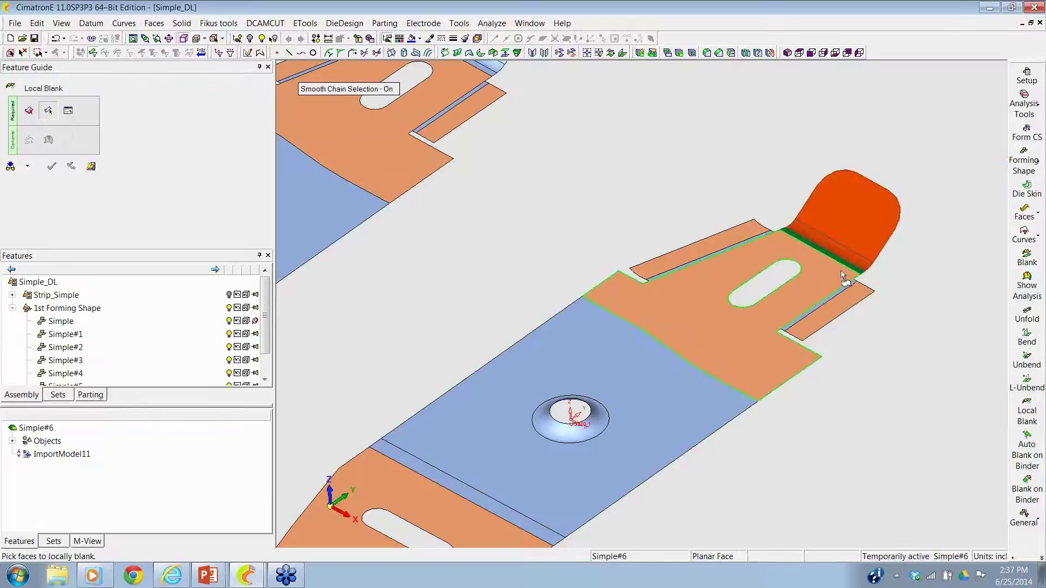
pyautogui.middleClick(843, 275)
pyautogui.click(52, 166)
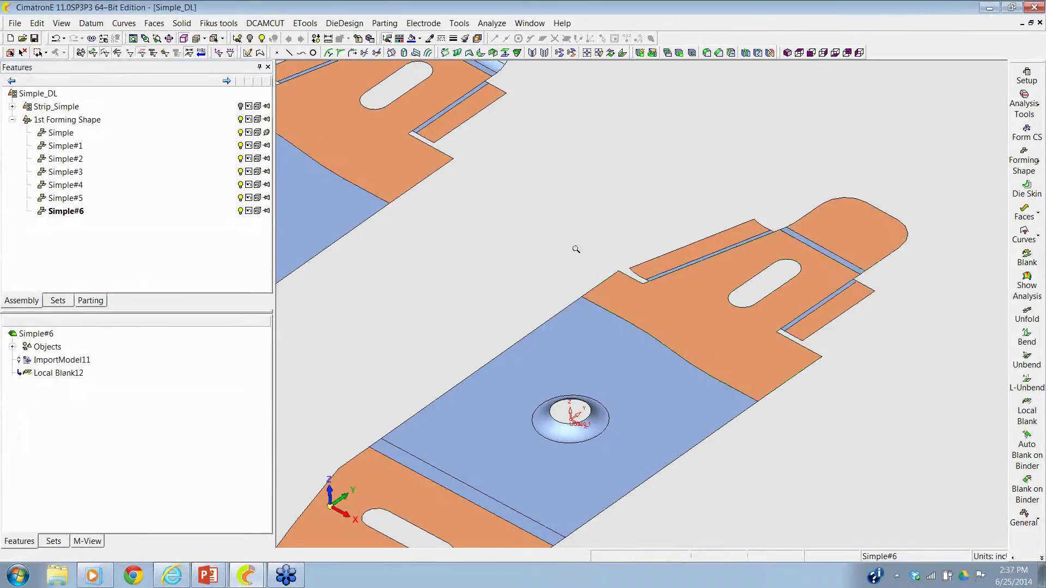
pyautogui.scroll(-10, 570, 235)
pyautogui.moveTo(566, 381); pyautogui.dragTo(674, 413, button='middle')
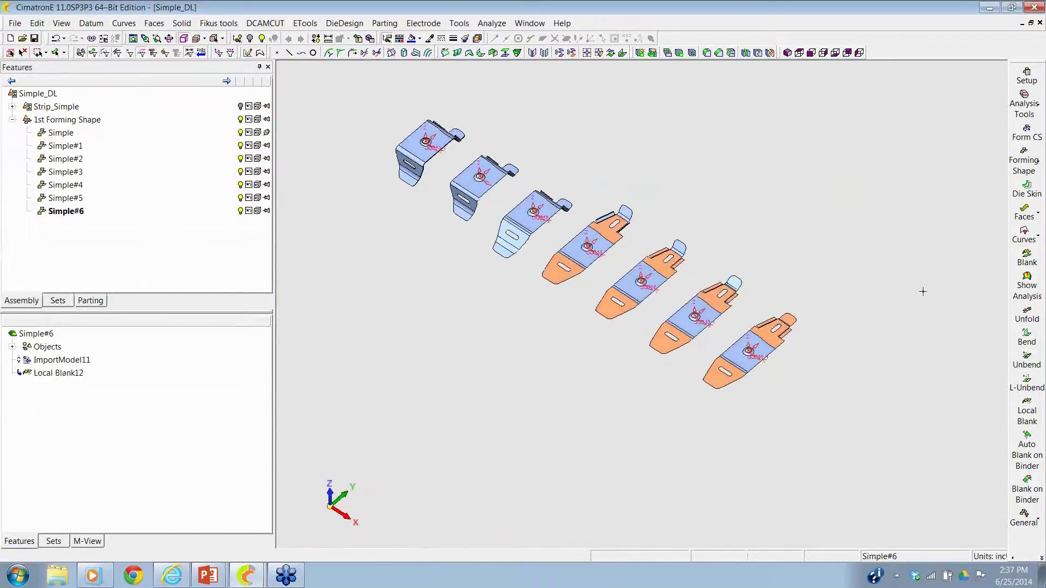
pyautogui.click(1026, 256)
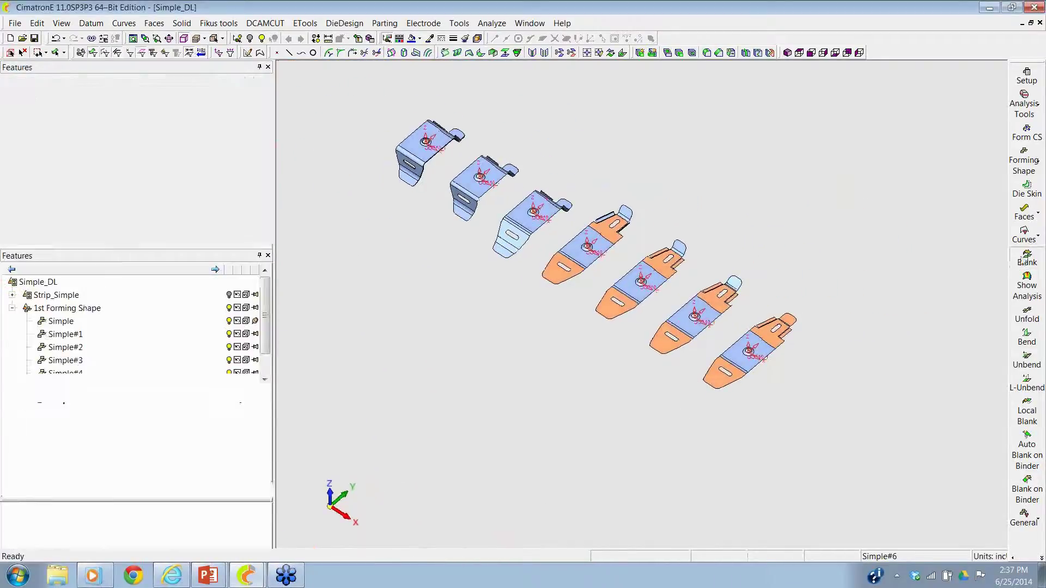
pyautogui.click(746, 339)
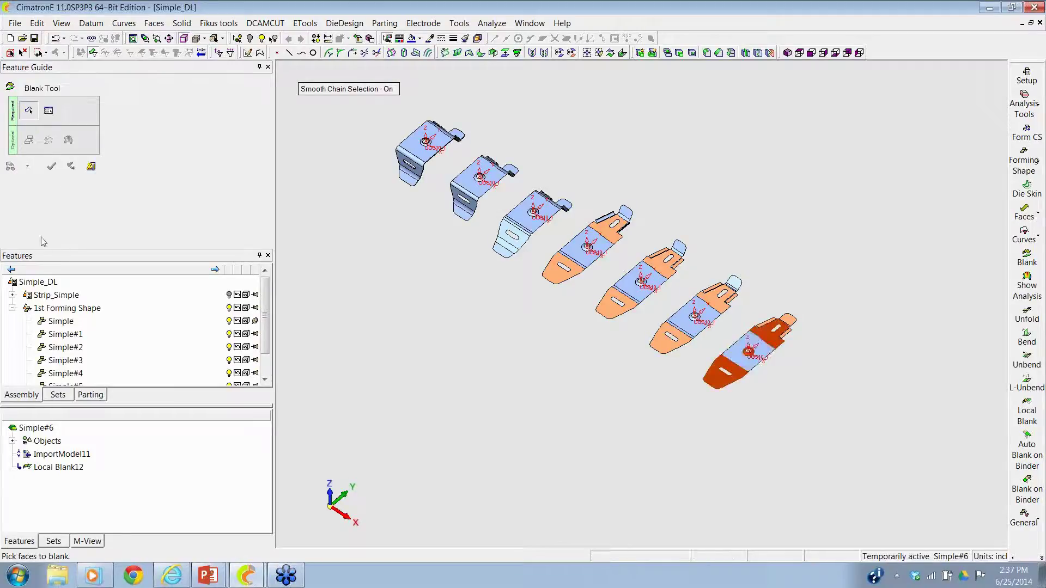
pyautogui.click(82, 168)
# - Stitch the faces of the flattened part Simple#6 together, using Stitch only with a maximum gap of 0.0008
pyautogui.click(154, 23)
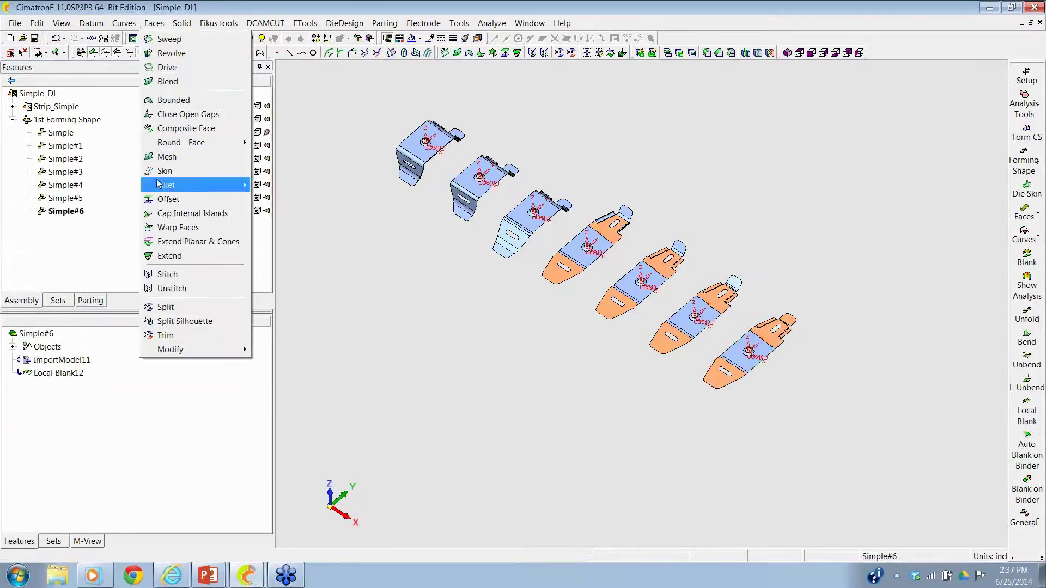
pyautogui.click(158, 274)
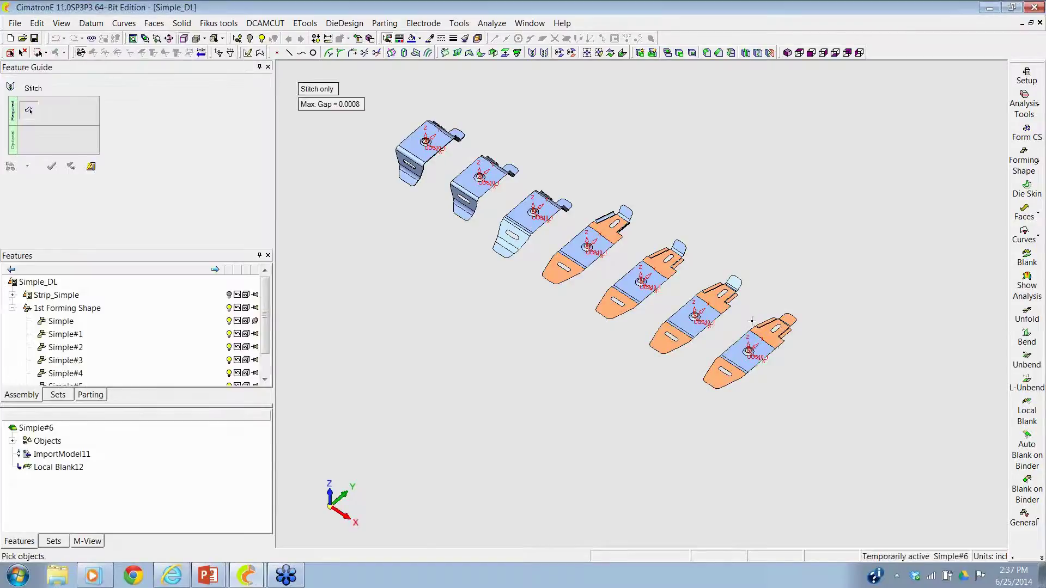
pyautogui.click(763, 356)
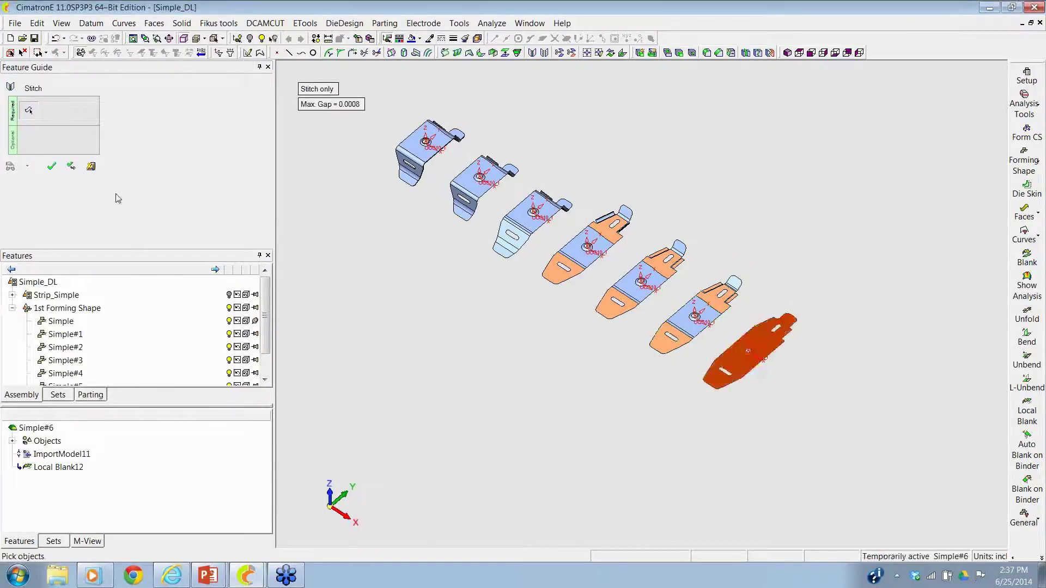
pyautogui.click(51, 166)
# - Create a blank as a new part from the flattened faces of Simple#6, with CRCA material and 0.074 thickness
pyautogui.click(1026, 258)
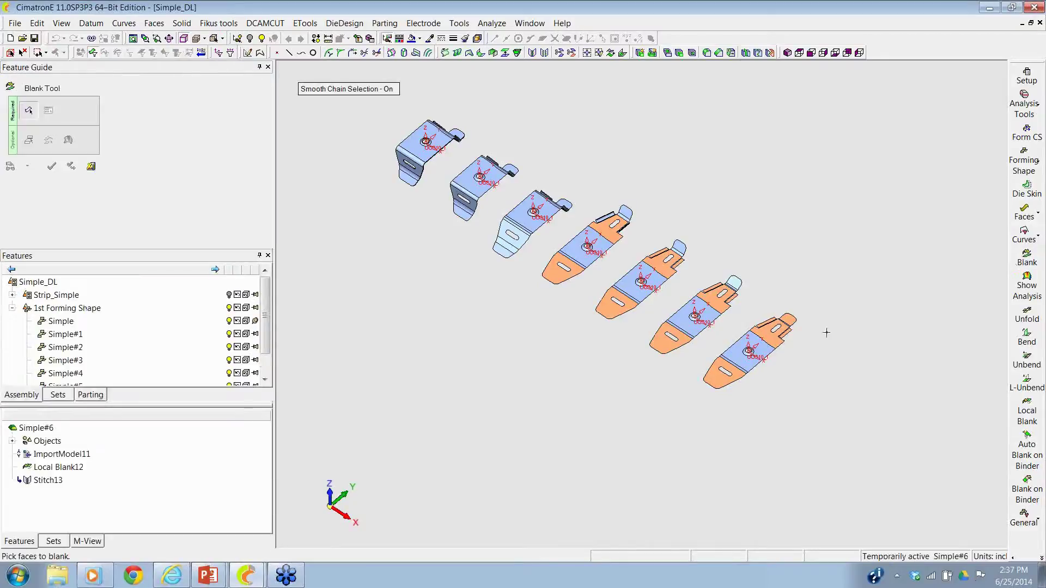
pyautogui.click(759, 347)
pyautogui.middleClick(778, 363)
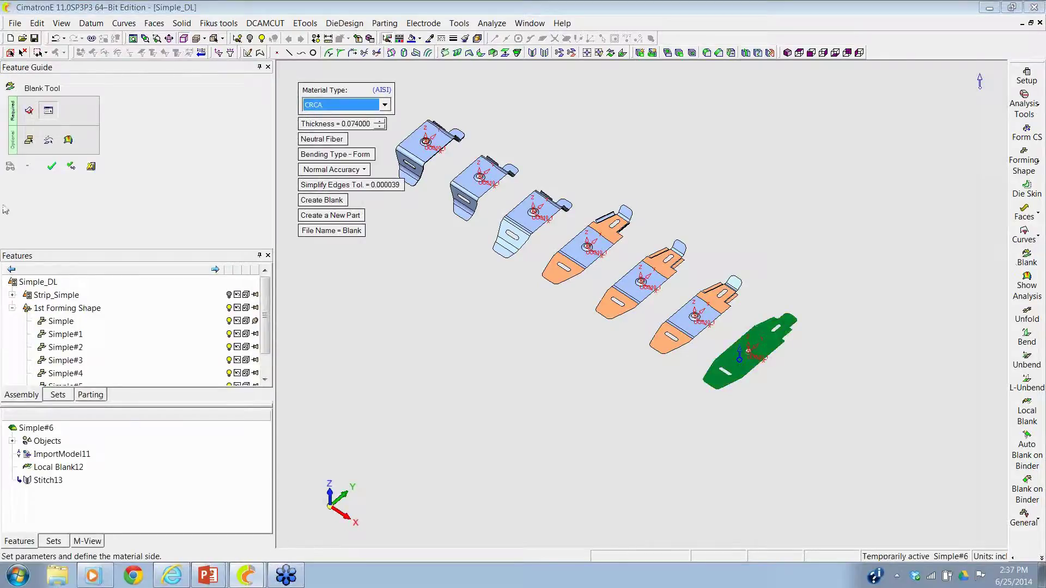
pyautogui.click(53, 164)
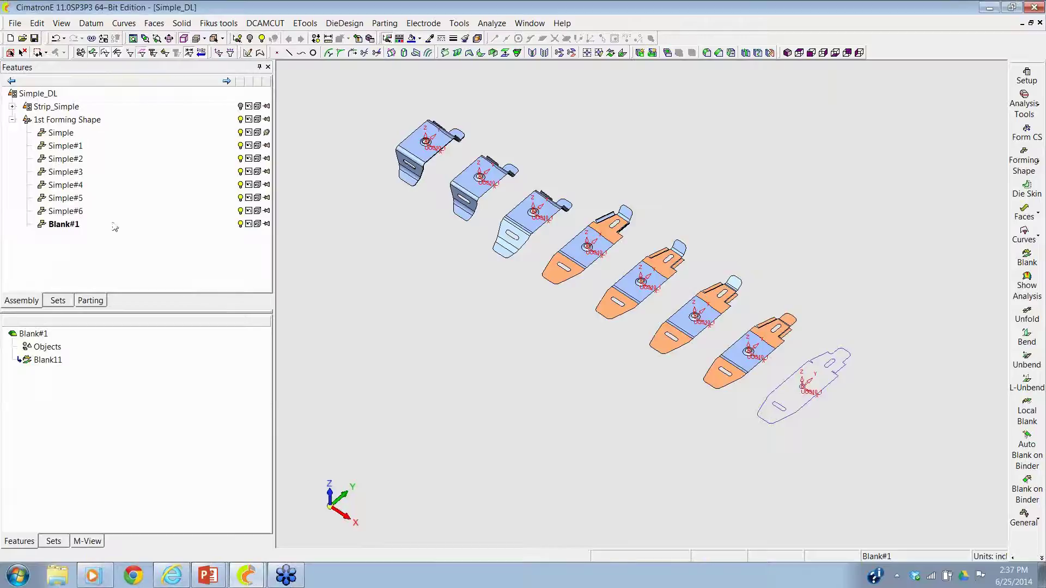
# - Switch to strip design and start a one-part nesting using the final blank outline
pyautogui.scroll(5, 715, 403)
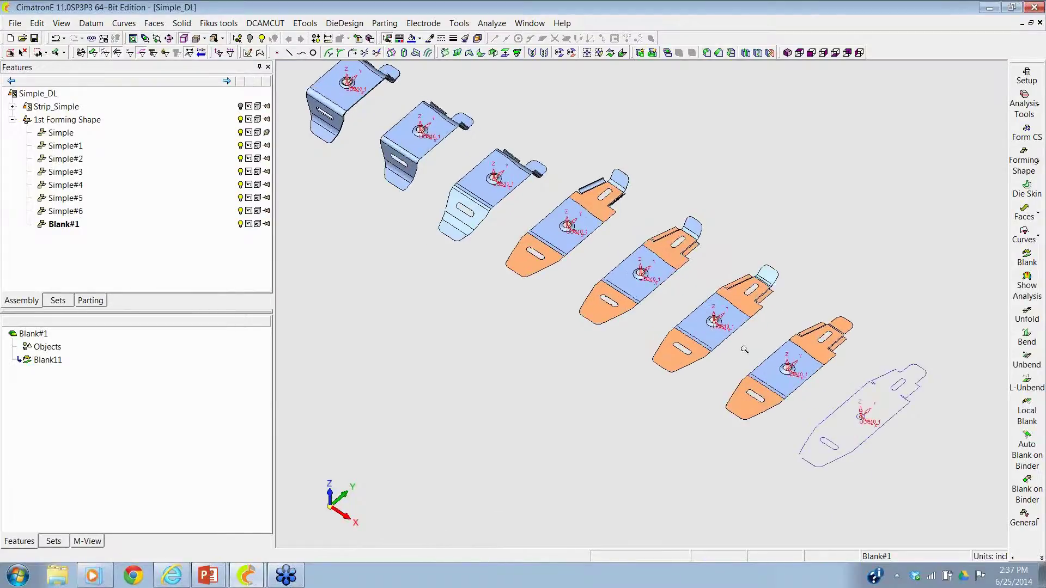
pyautogui.scroll(-2, 642, 299)
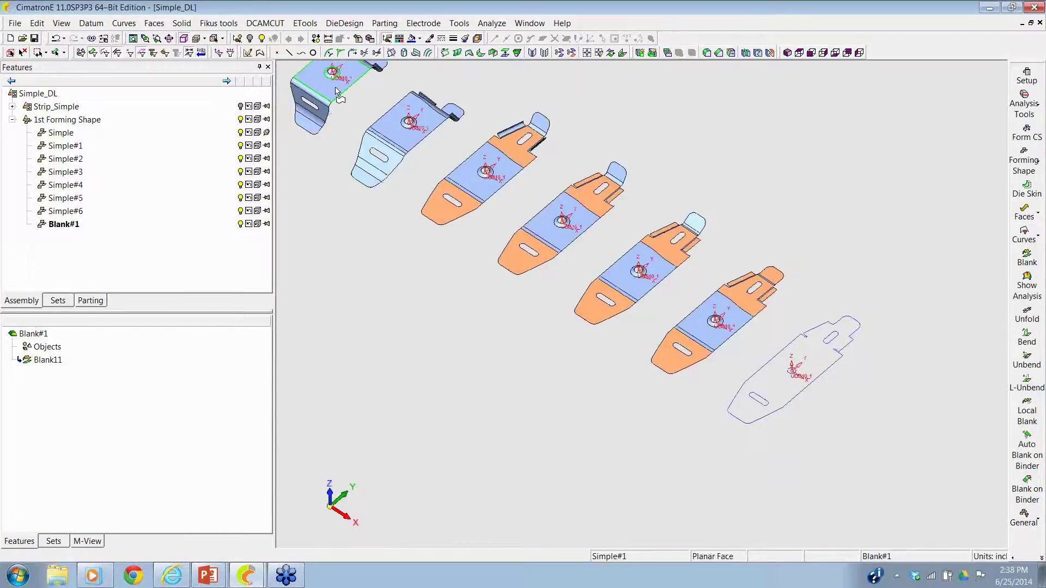
pyautogui.scroll(-3, 789, 171)
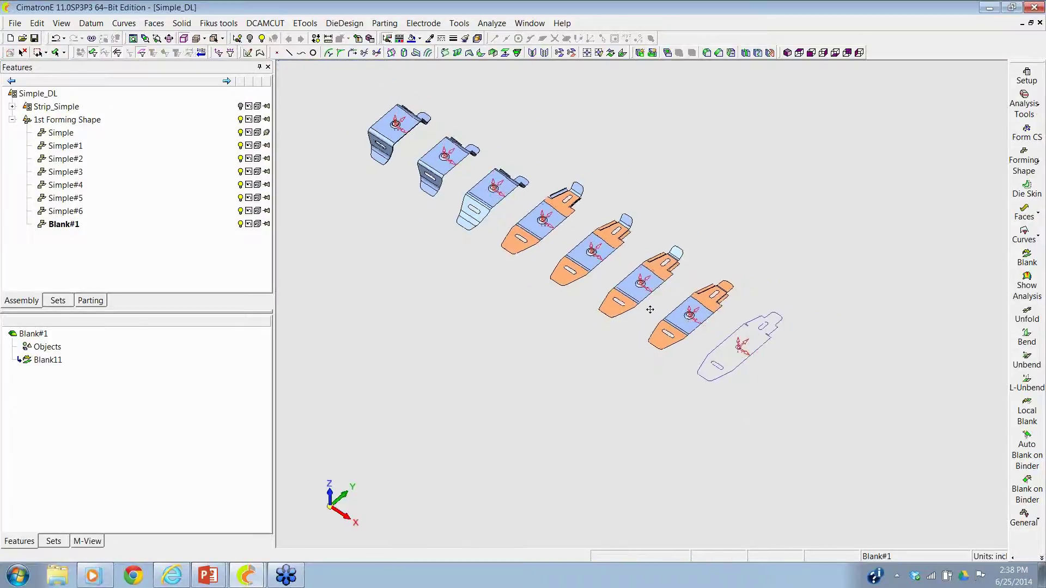
pyautogui.keyDown('ctrl'); pyautogui.moveTo(648, 306); pyautogui.dragTo(669, 322, button='middle'); pyautogui.keyUp('ctrl')
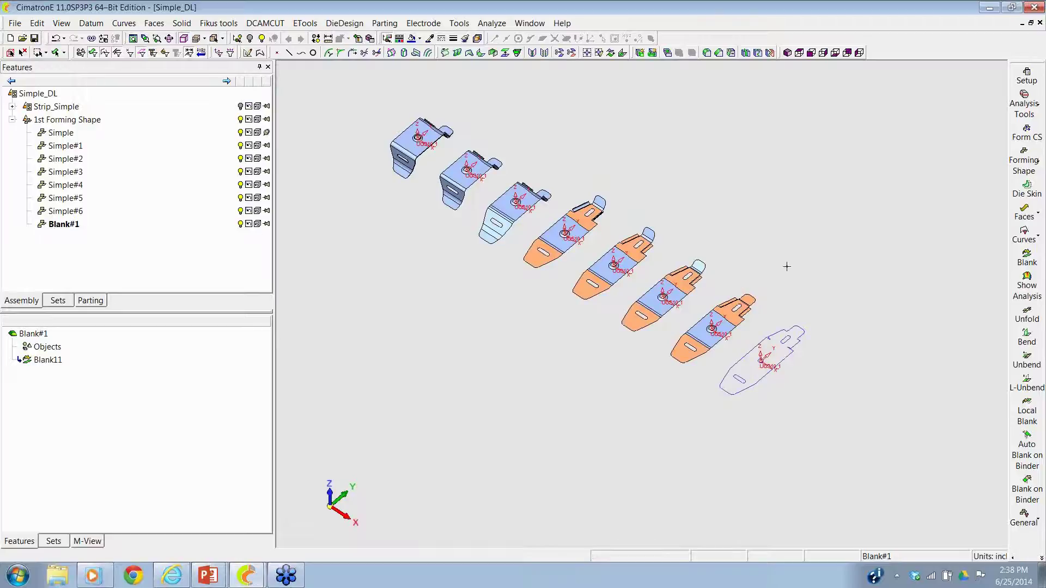
pyautogui.click(1041, 557)
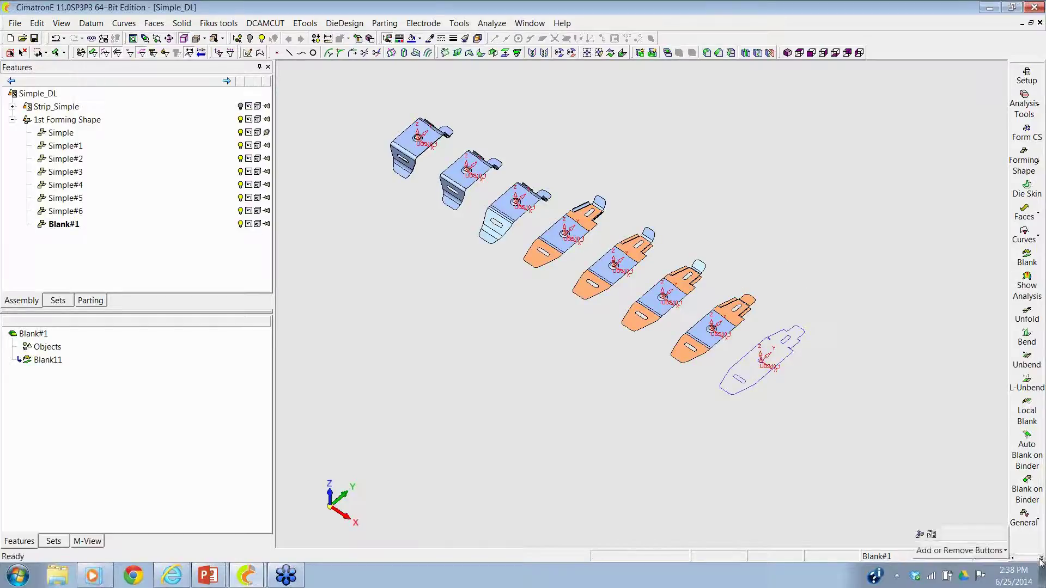
pyautogui.click(937, 537)
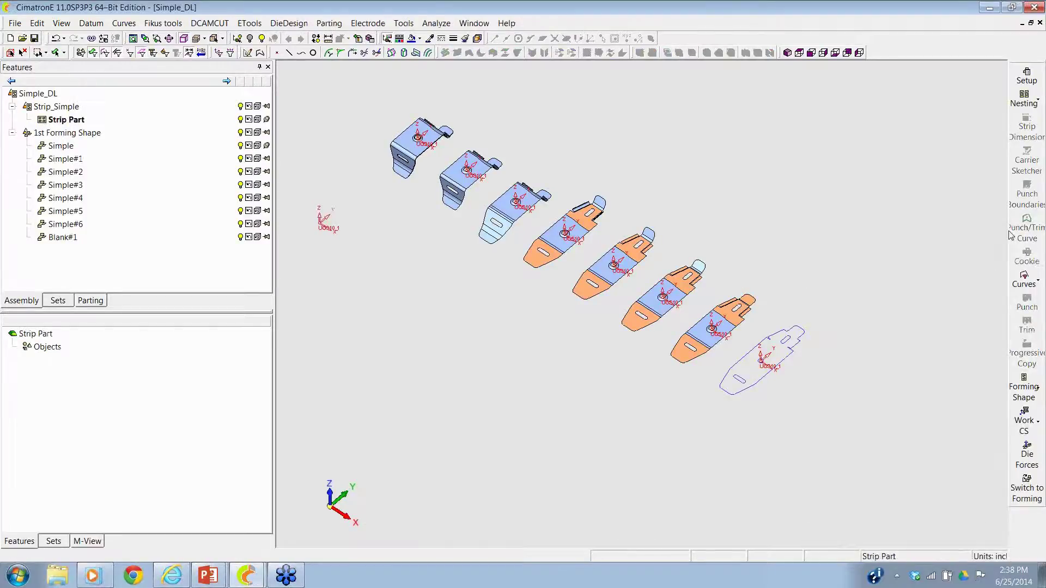
pyautogui.click(1025, 99)
pyautogui.click(936, 96)
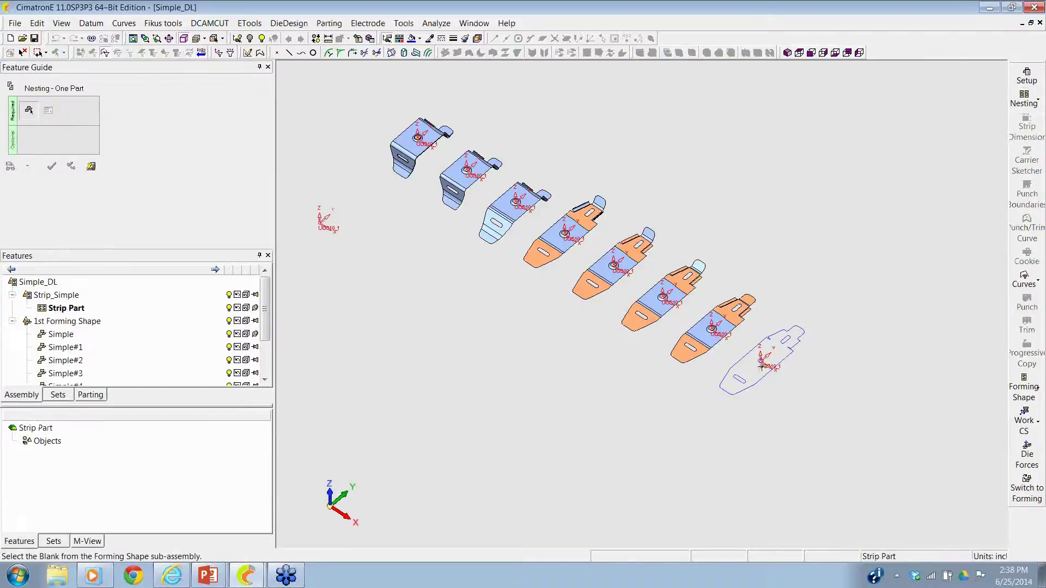
pyautogui.click(751, 358)
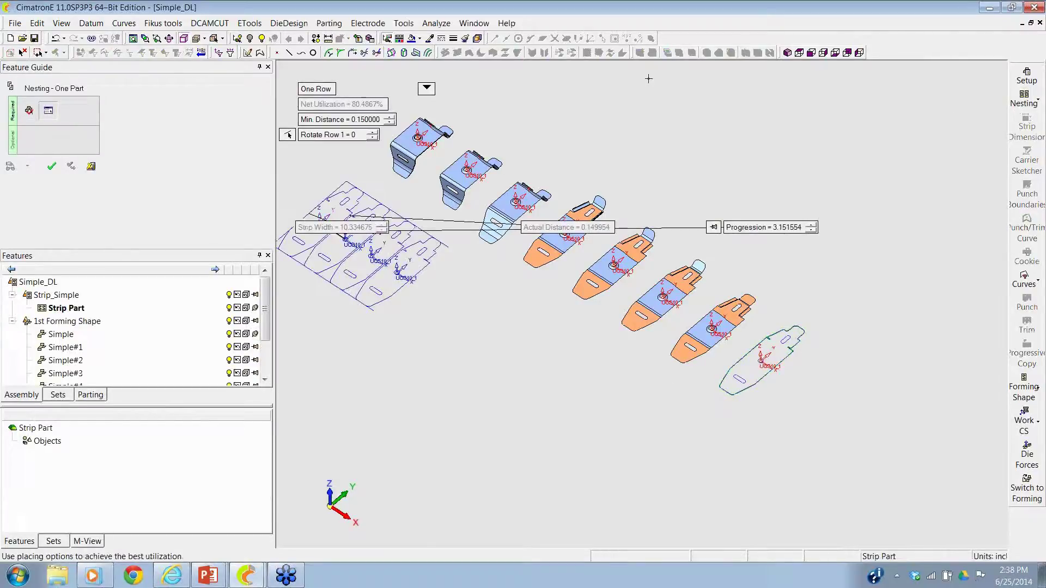
# - Set the nesting's minimum distance to 0.5 and its progression to 3.75
pyautogui.click(799, 53)
pyautogui.moveTo(372, 316); pyautogui.dragTo(478, 255, button='middle')
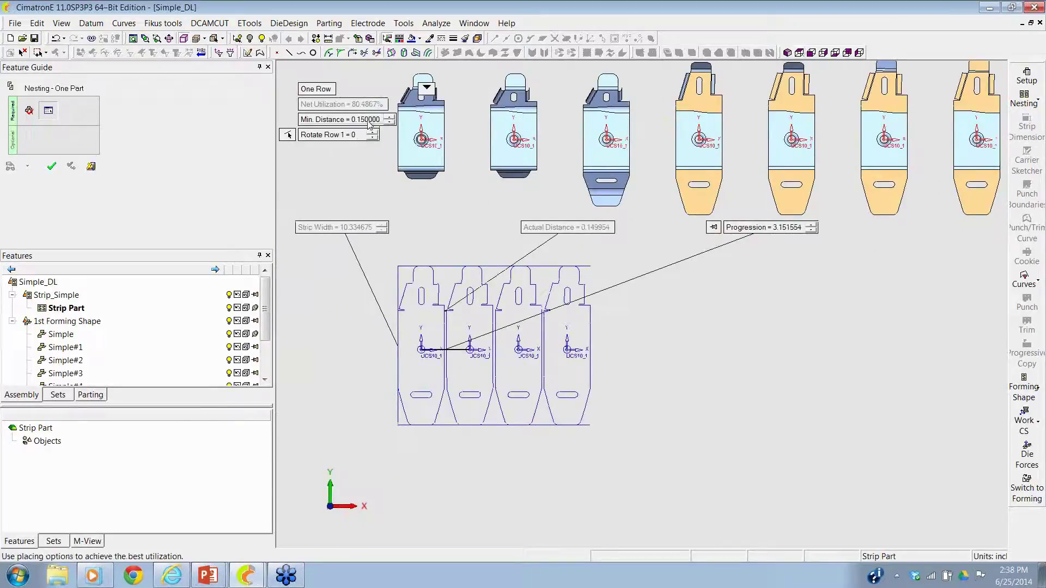
pyautogui.click(427, 88)
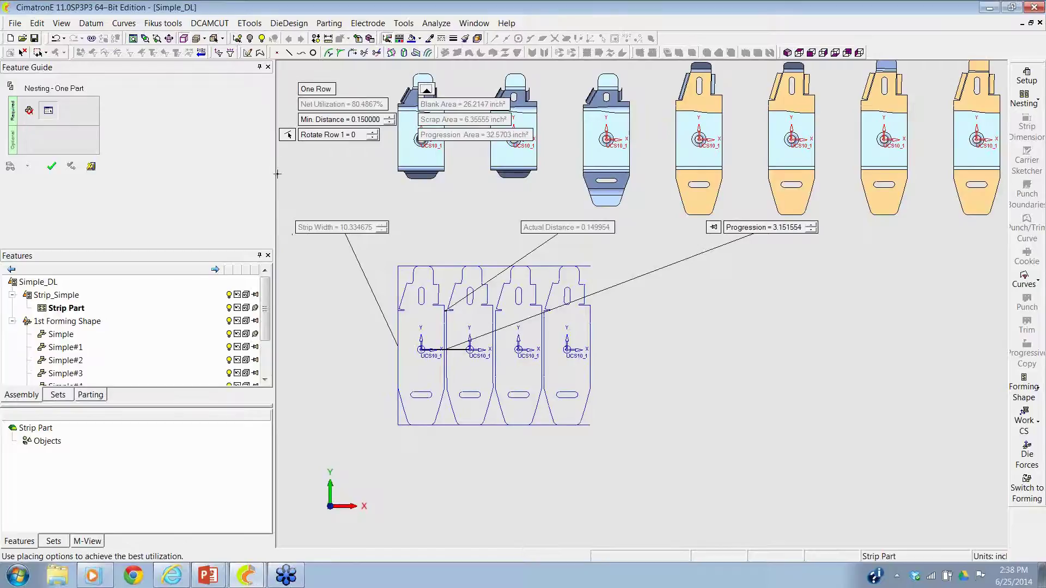
pyautogui.click(337, 119)
pyautogui.press('BackSpace')
pyautogui.write('0.5')
pyautogui.press('Return')
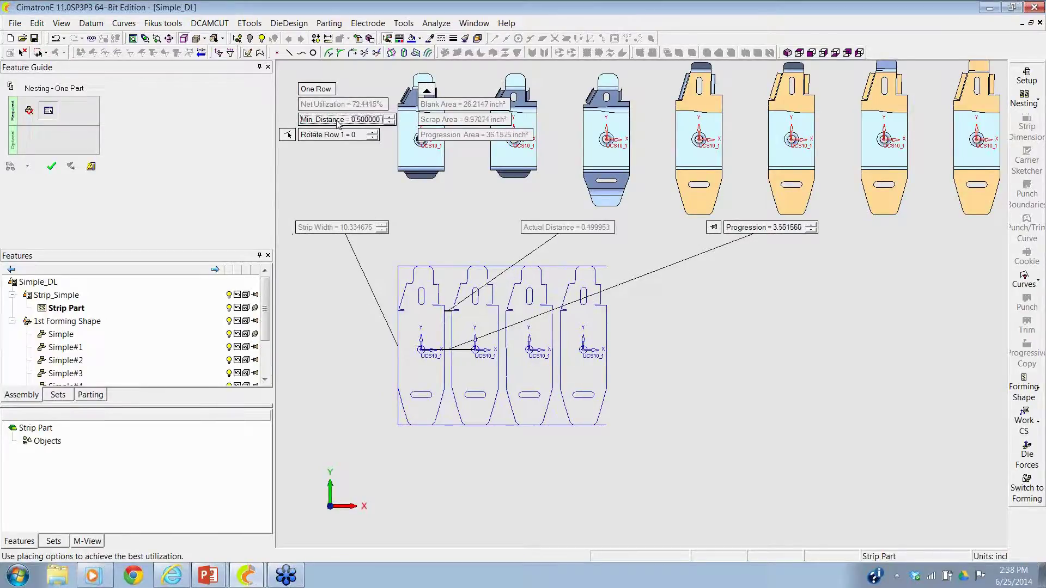
pyautogui.click(761, 232)
pyautogui.write('3')
pyautogui.press('Return')
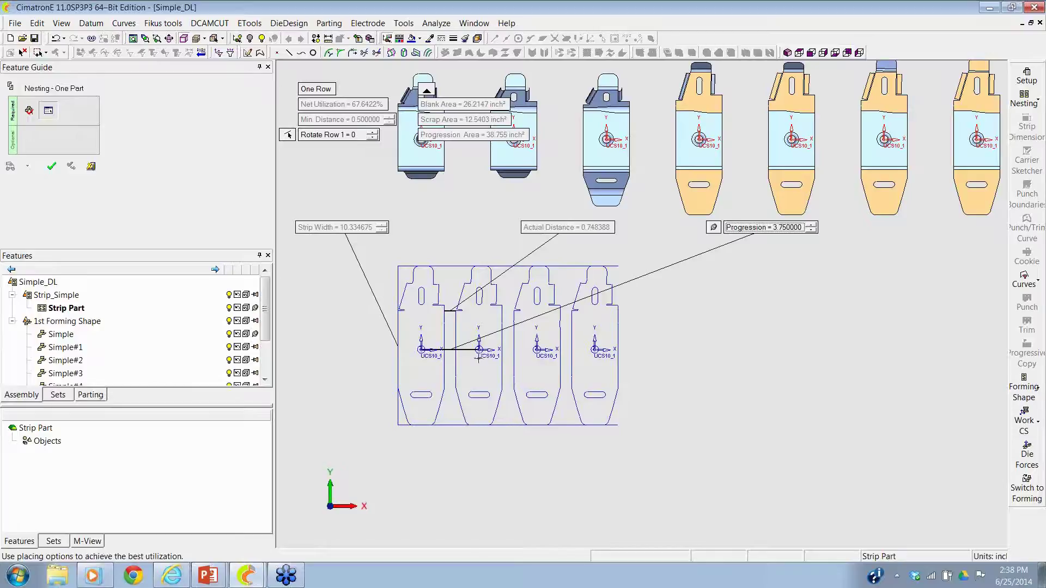
# - Try a two-row nesting layout with the second row rotated 180 degrees
pyautogui.click(321, 90)
pyautogui.click(328, 152)
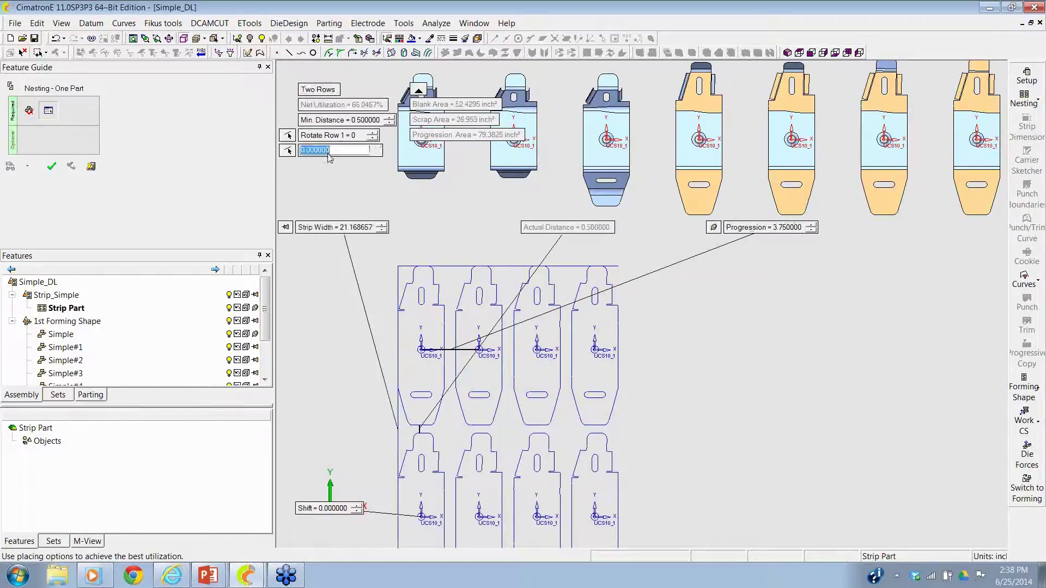
pyautogui.write('180')
pyautogui.press('Return')
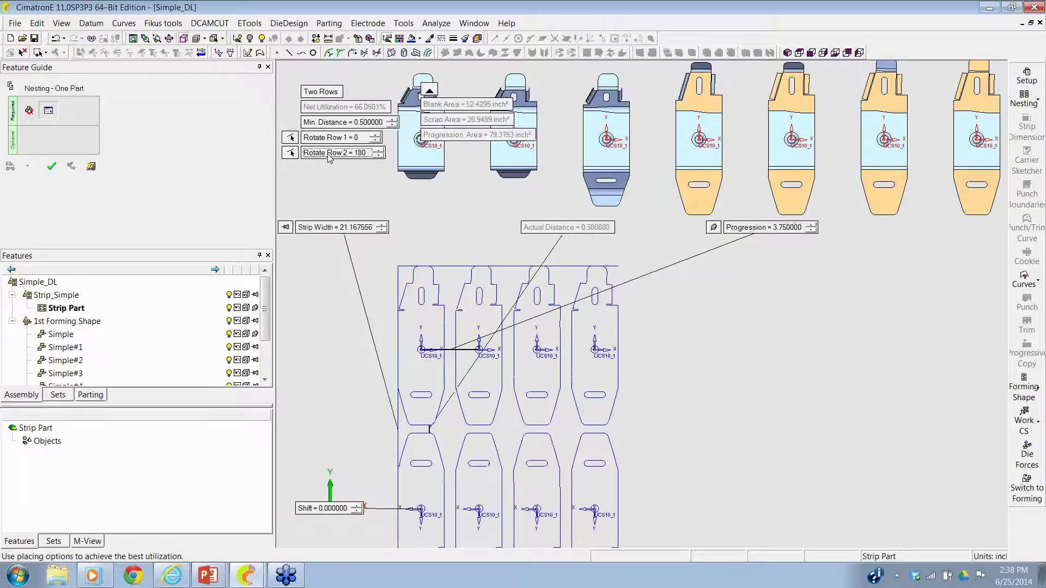
# - Return the nesting to one row and accept the layout
pyautogui.click(330, 92)
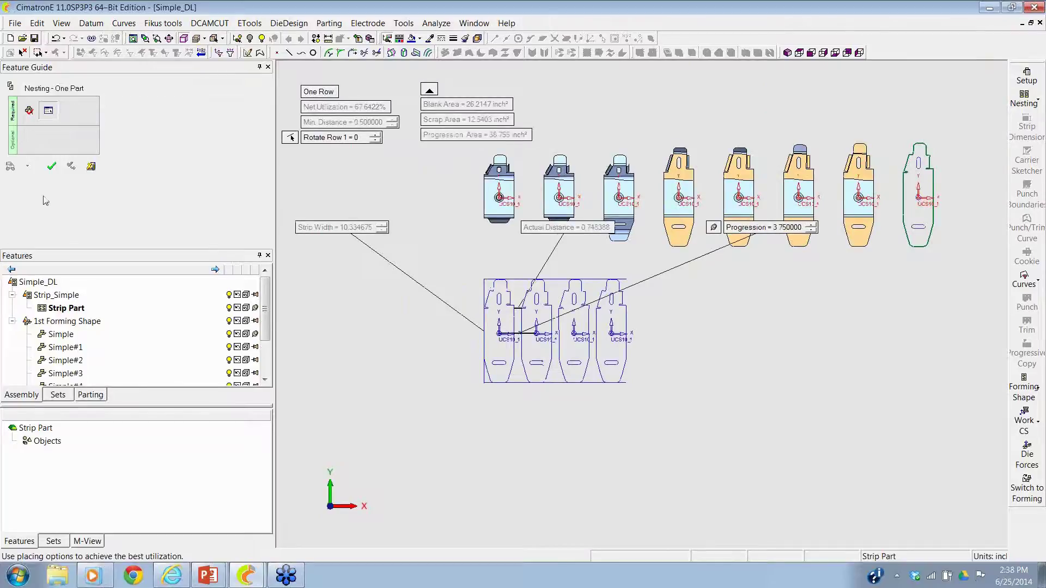
pyautogui.click(52, 166)
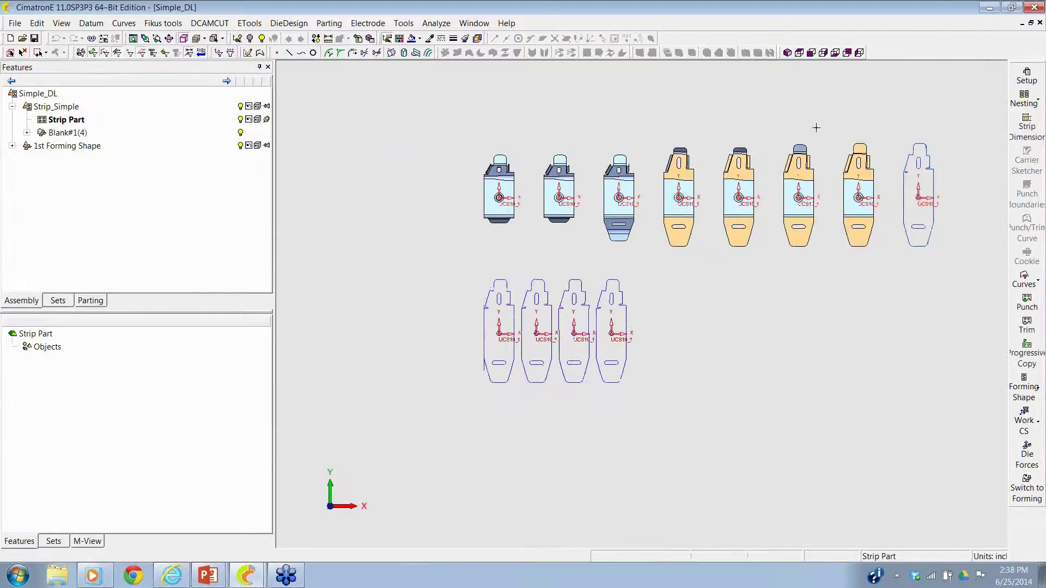
# - Start the Strip Dimension definition and set the number of progressions to 8
pyautogui.click(1026, 123)
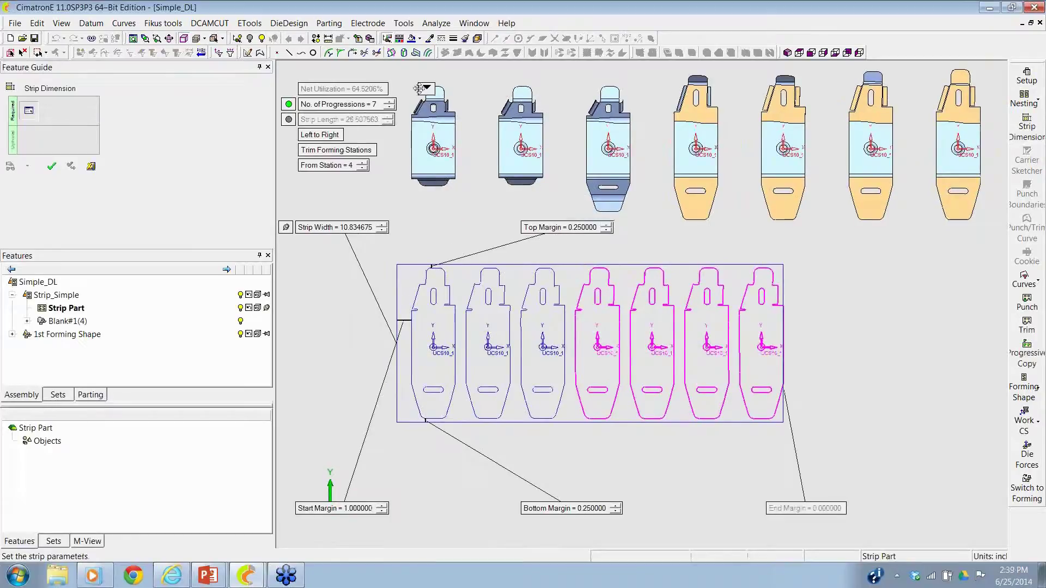
pyautogui.click(420, 88)
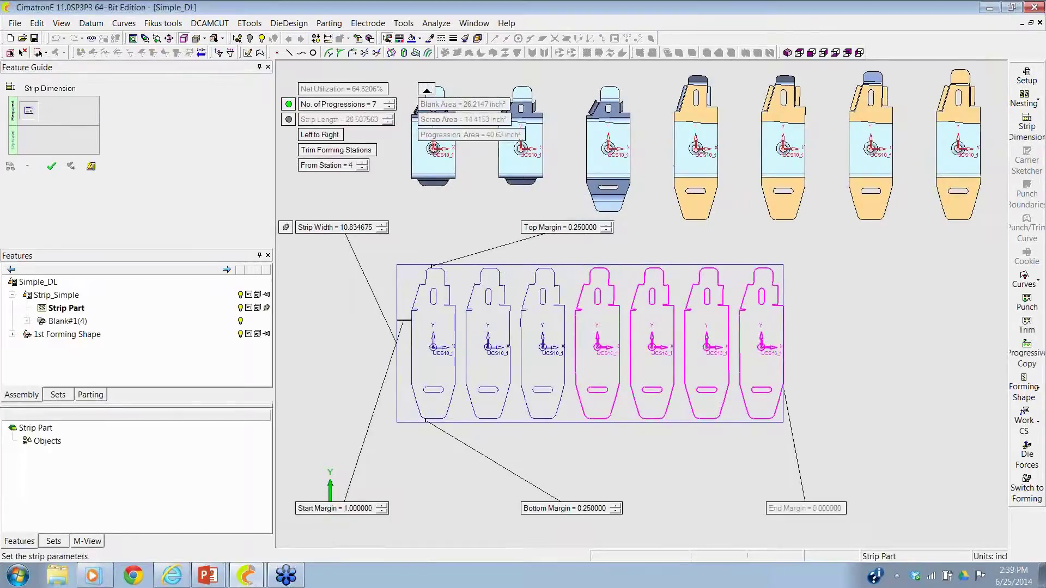
pyautogui.scroll(-2, 831, 248)
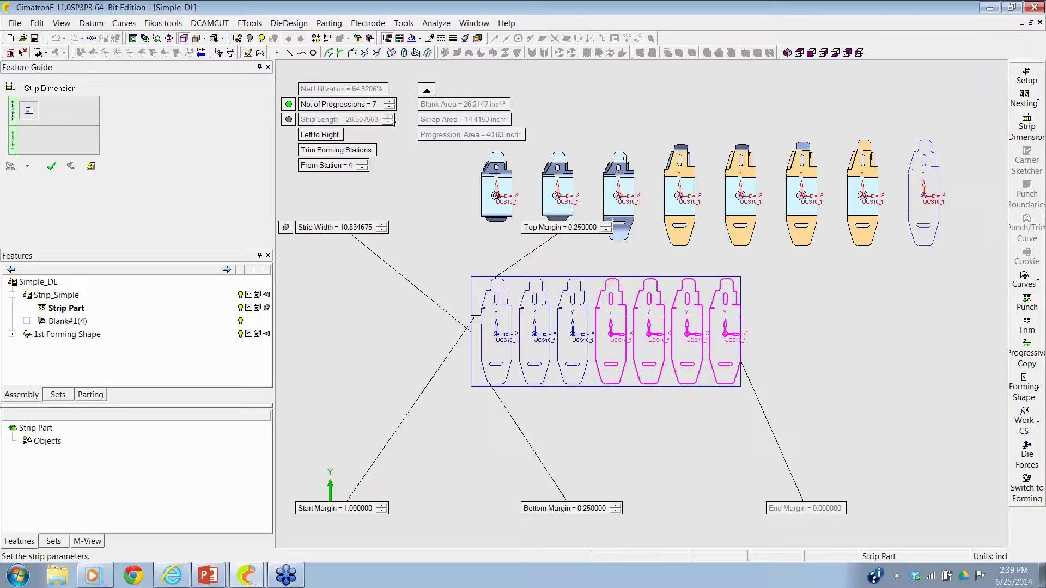
pyautogui.click(388, 103)
pyautogui.moveTo(380, 236)
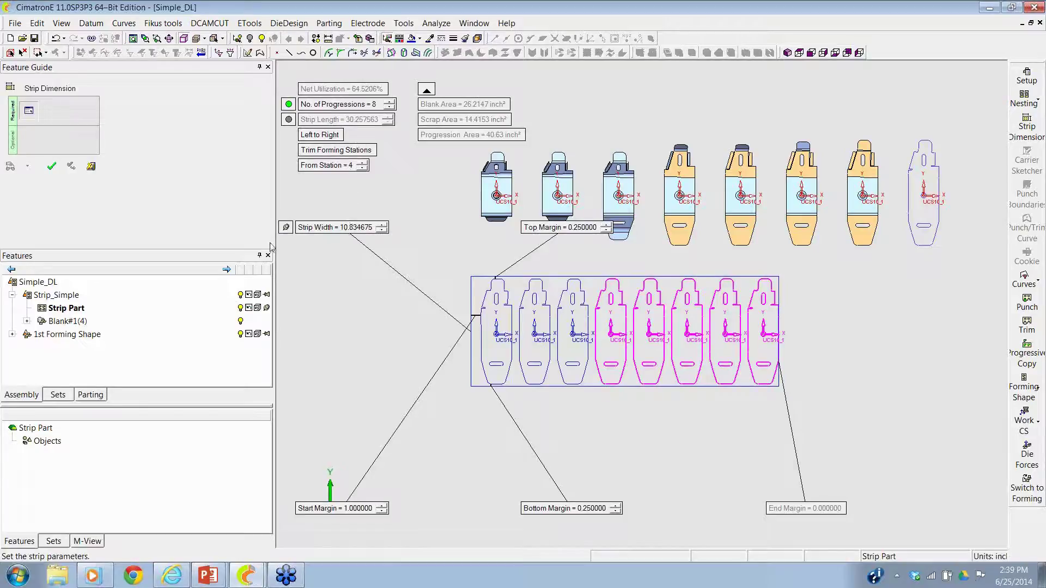
# - Set both the top margin and the bottom margin of the strip to 0
pyautogui.click(582, 227)
pyautogui.write('0')
pyautogui.press('Return')
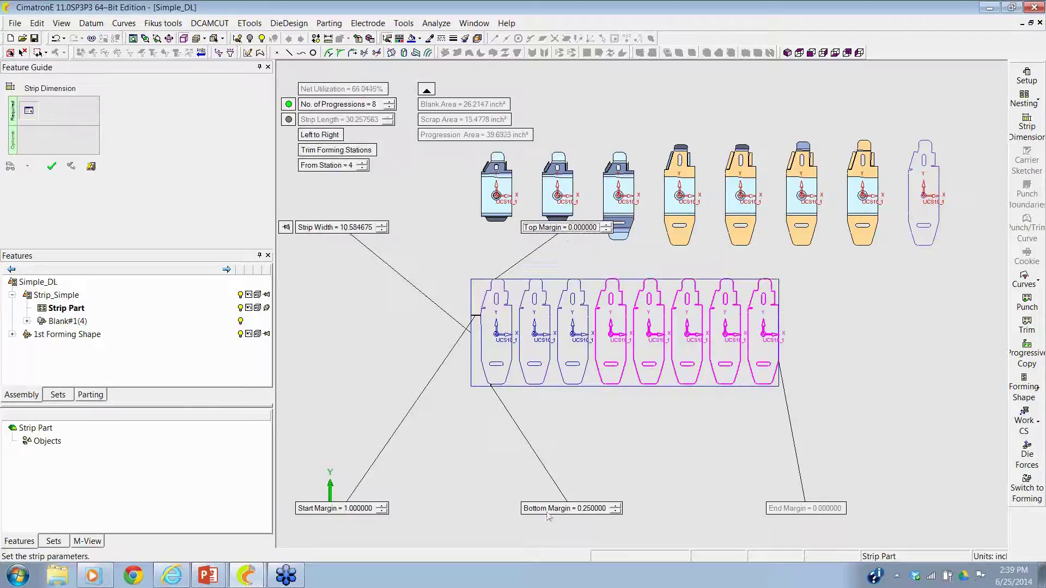
pyautogui.click(552, 508)
pyautogui.write('0')
pyautogui.press('Return')
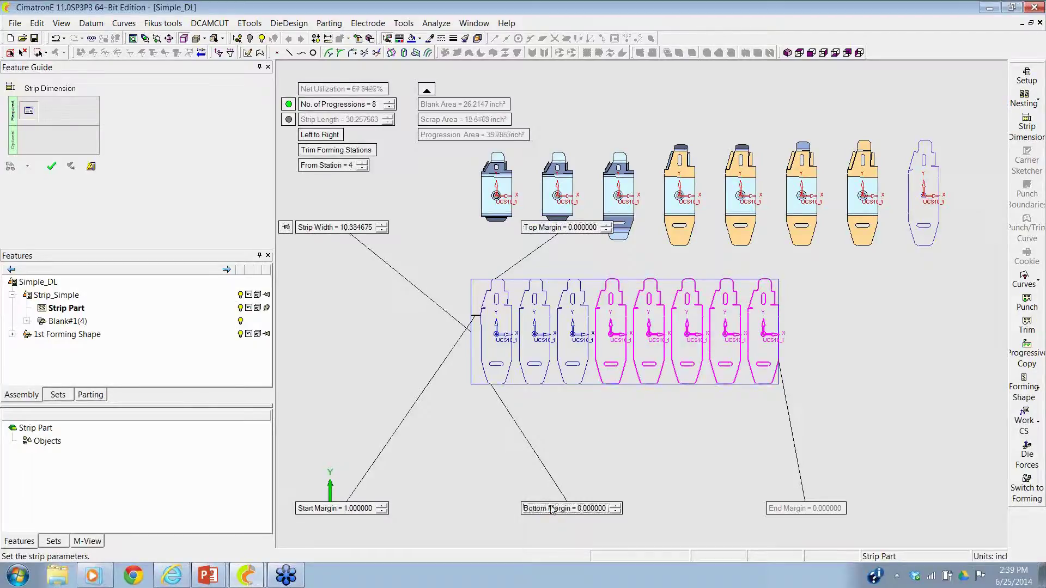
# - Set the strip's start margin to 2 and create the strip
pyautogui.scroll(5, 605, 305)
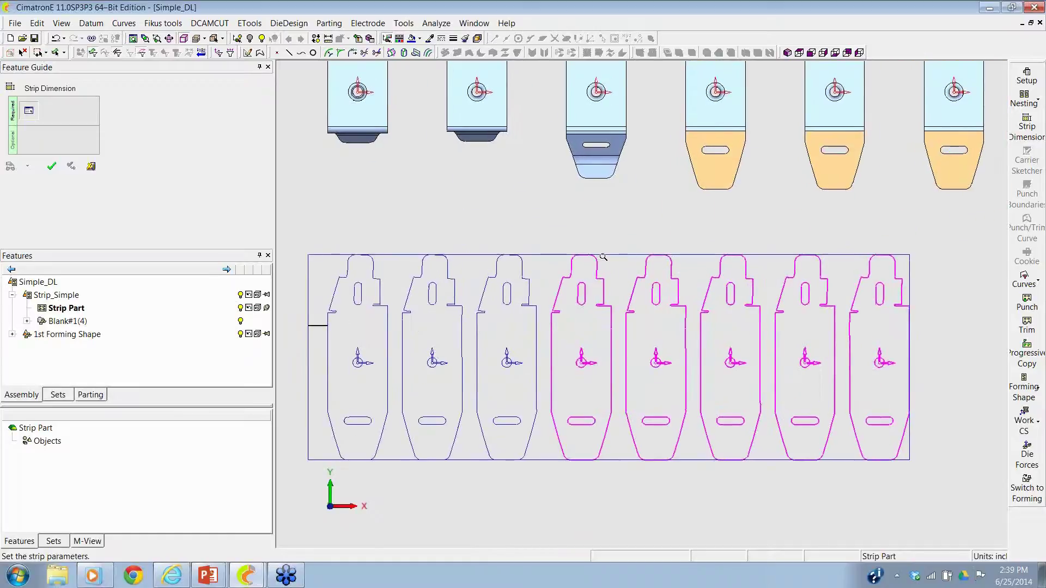
pyautogui.scroll(-3, 603, 302)
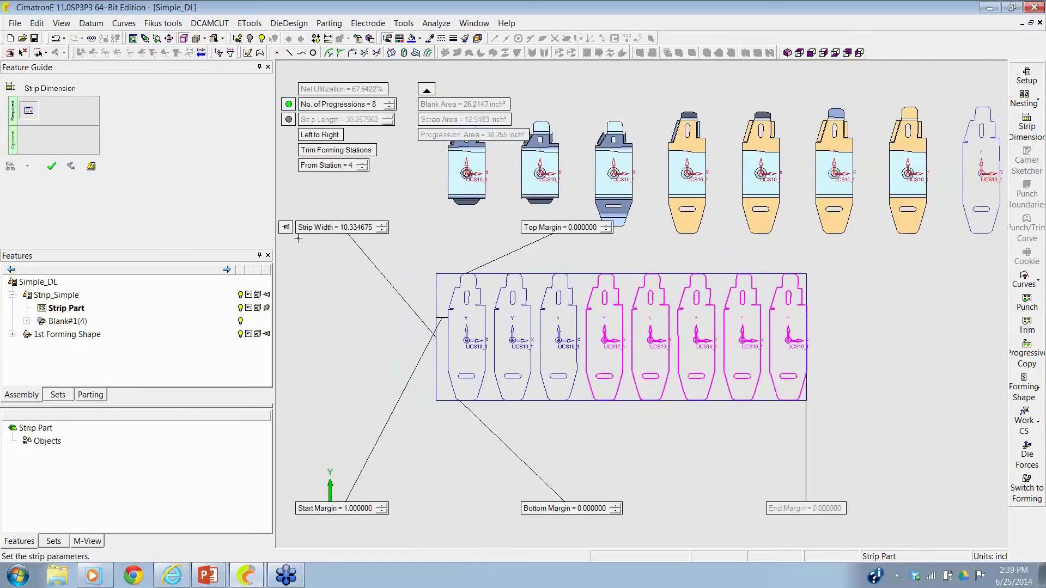
pyautogui.click(320, 511)
pyautogui.write('2')
pyautogui.press('Return')
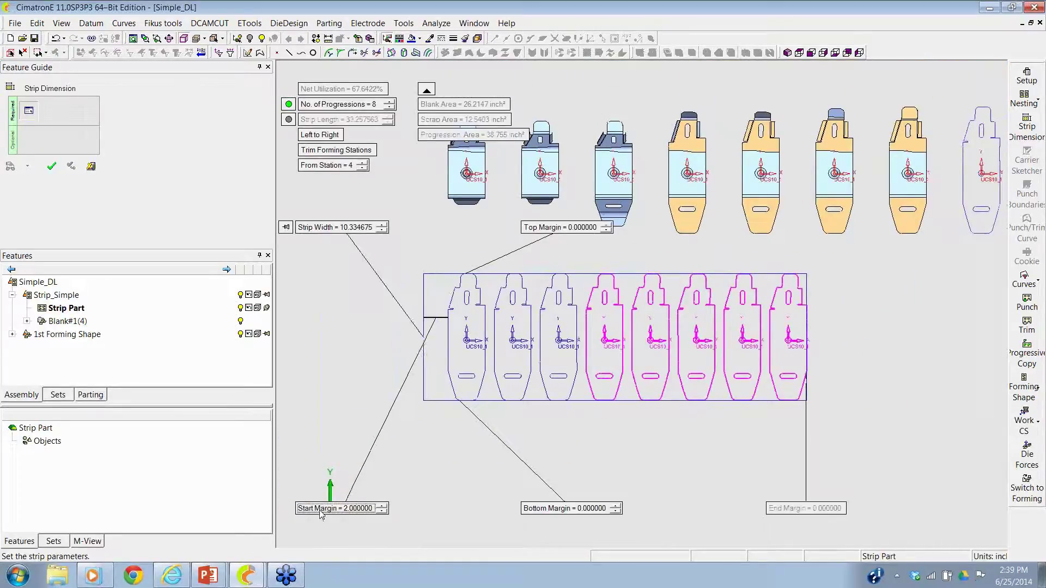
pyautogui.click(51, 166)
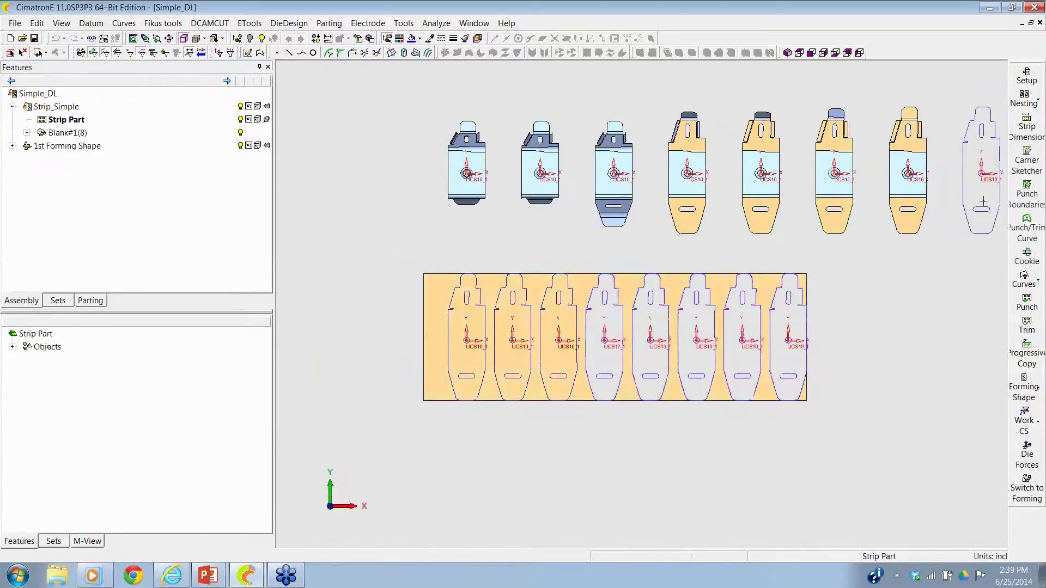
# - Start a carrier sketch and draw a rectangle bridging the gap between the first two blanks, beside their centre holes
pyautogui.click(1026, 159)
pyautogui.scroll(8, 493, 420)
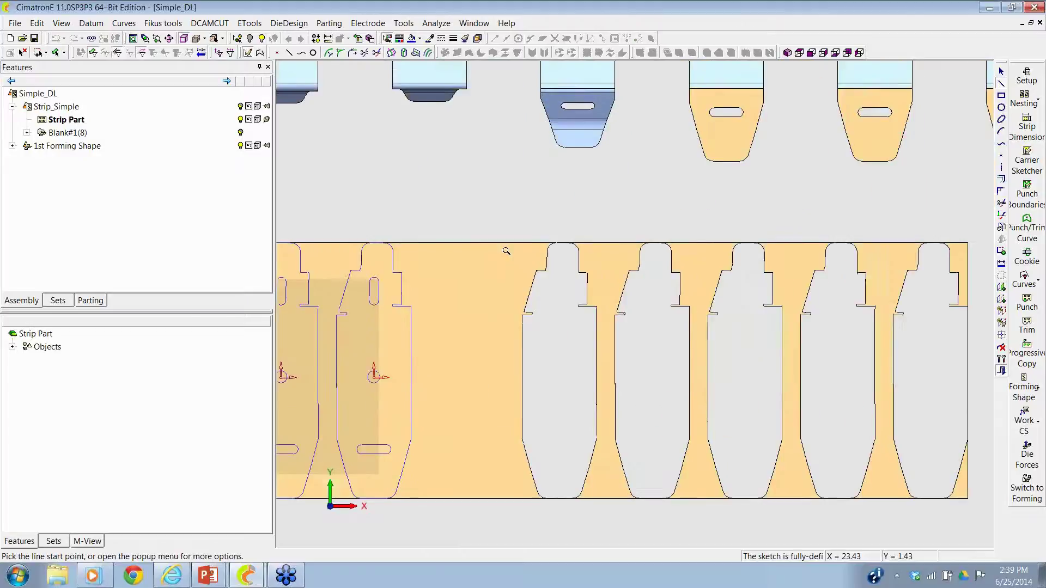
pyautogui.scroll(-3, 733, 184)
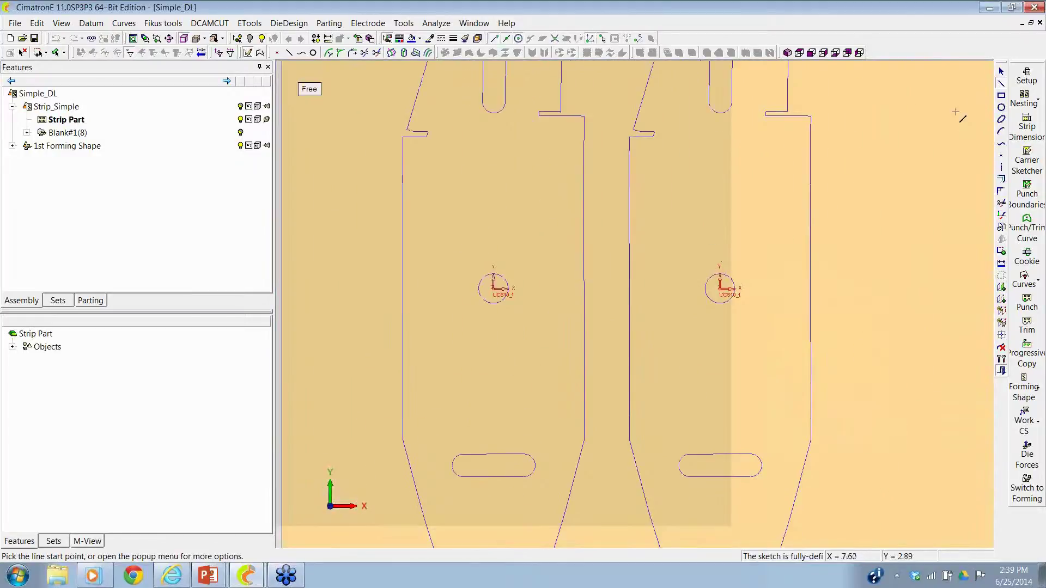
pyautogui.click(1001, 96)
pyautogui.click(553, 219)
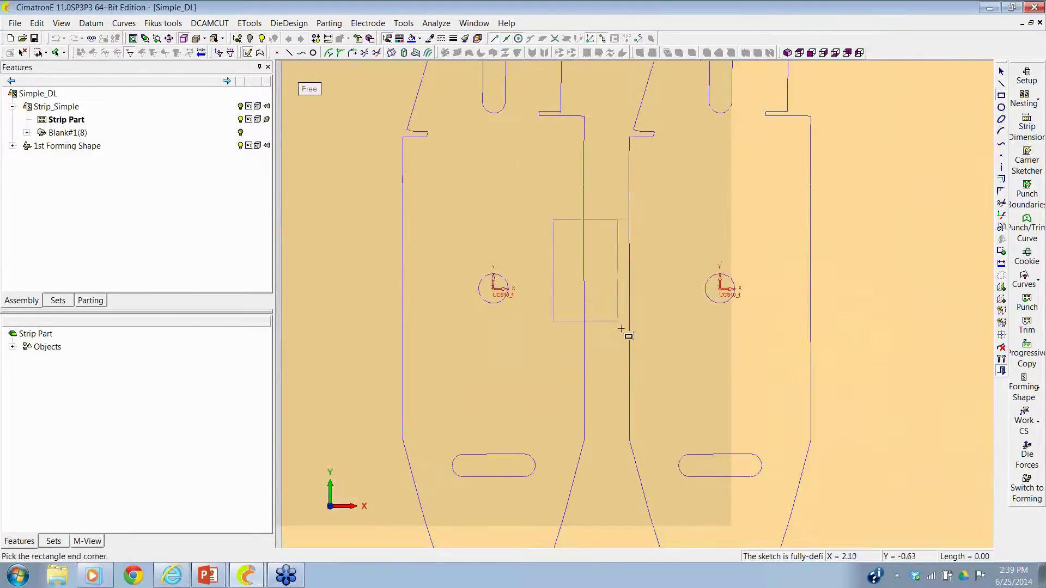
pyautogui.click(650, 370)
# - Dimension the rectangle's upper edge 0.75 above the centre of the first blank's round hole
pyautogui.click(1001, 263)
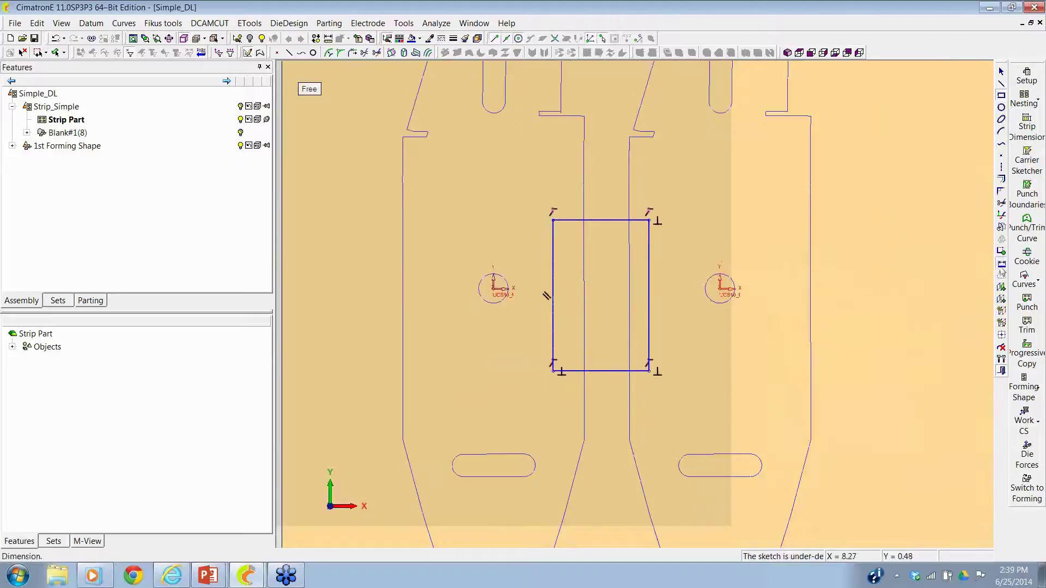
pyautogui.click(574, 220)
pyautogui.click(458, 262)
pyautogui.write('0.75')
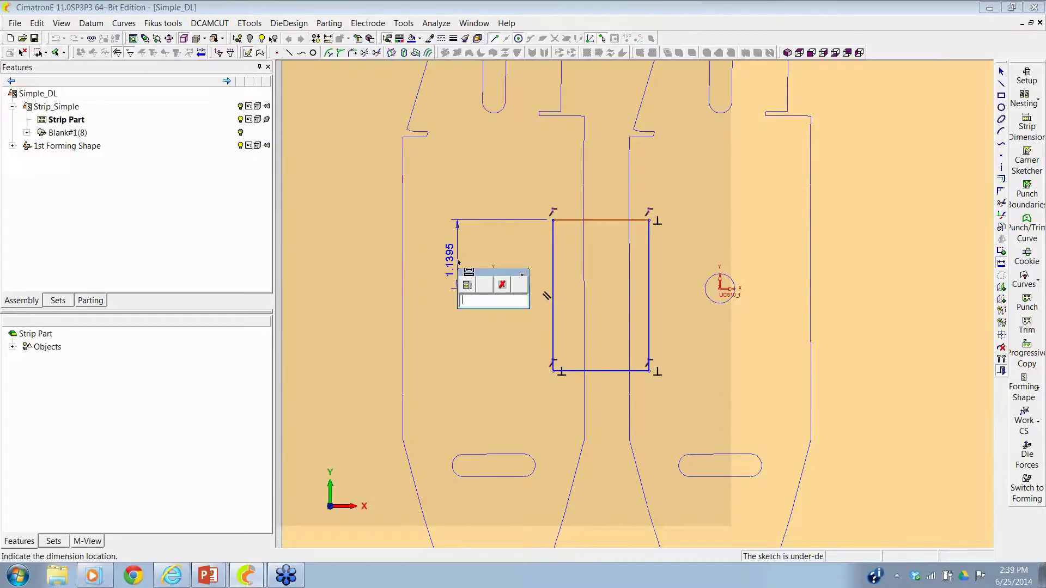
pyautogui.press('Return')
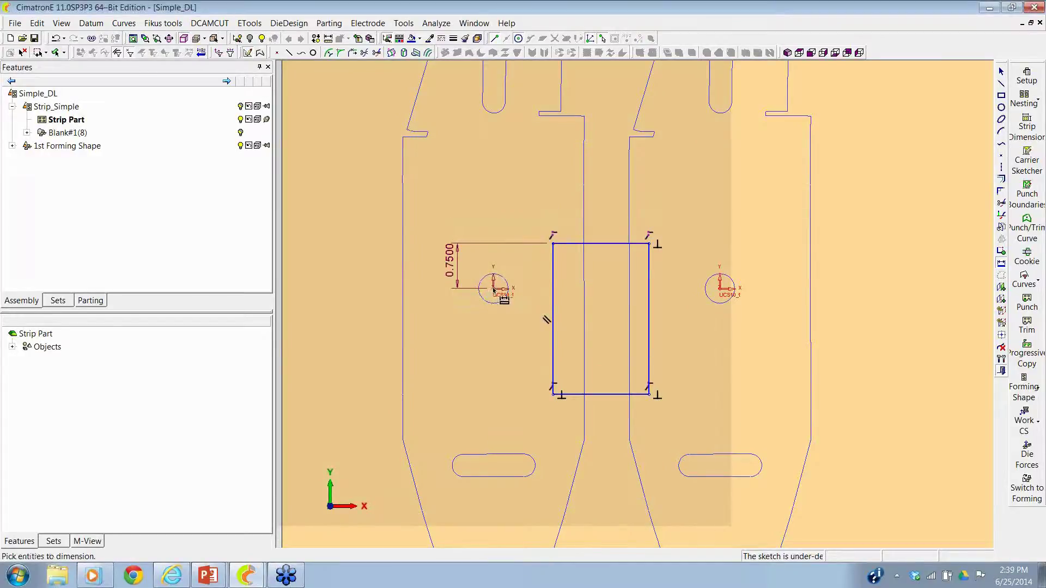
# - Dimension the rectangle's lower edge 0.75 below the centre of the first blank's round hole
pyautogui.click(574, 395)
pyautogui.click(456, 352)
pyautogui.write('0.75')
pyautogui.press('Return')
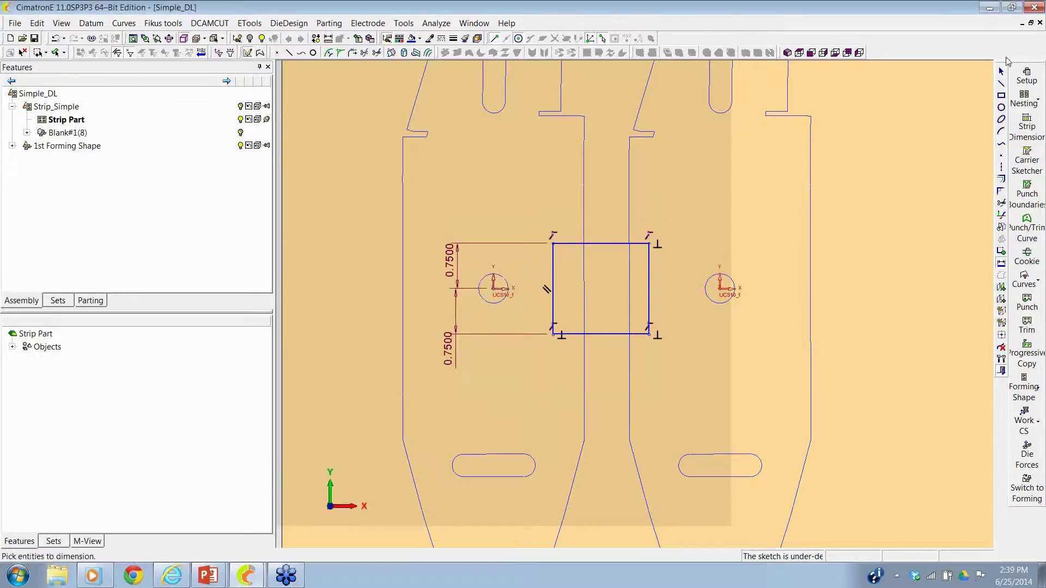
# - Draw a pilot circle inside the rectangle, level with the blanks' centre holes, and set its diameter to 0.375
pyautogui.click(1002, 108)
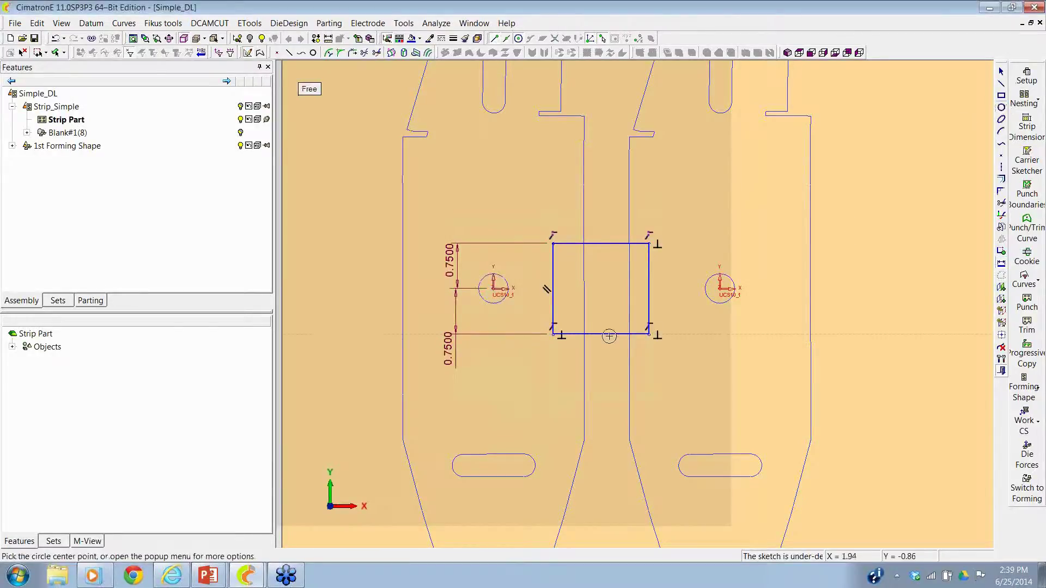
pyautogui.click(605, 290)
pyautogui.click(619, 277)
pyautogui.click(1001, 263)
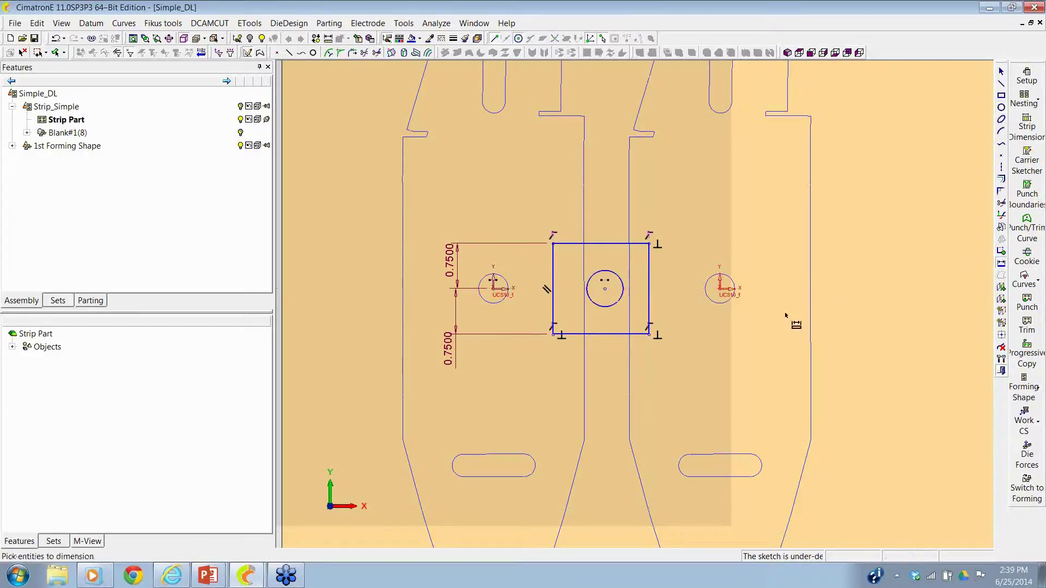
pyautogui.click(619, 307)
pyautogui.click(682, 326)
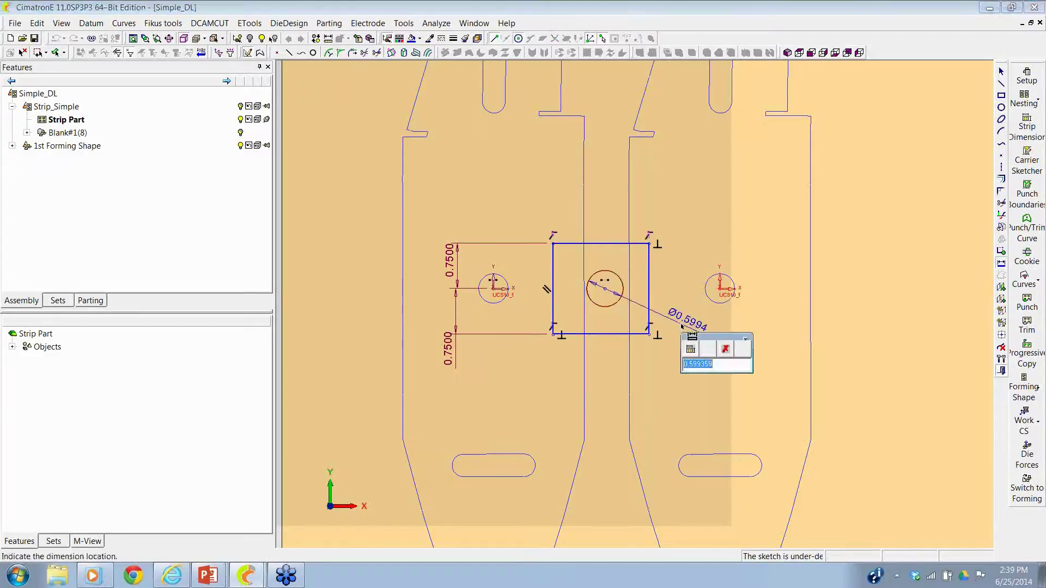
pyautogui.write('.375')
pyautogui.press('Return')
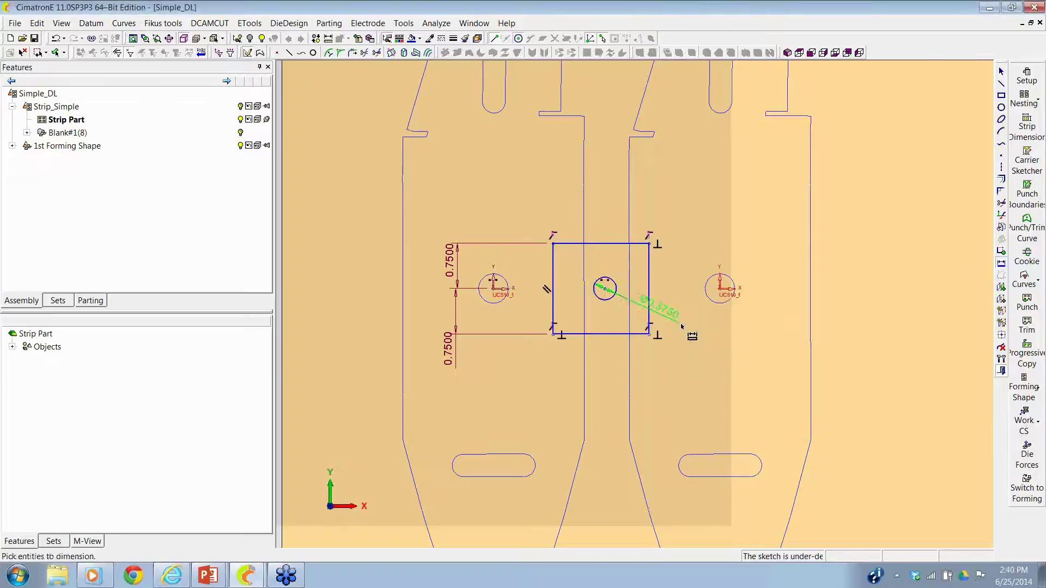
# - Dimension the horizontal distance from the first blank's hole centre to the pilot circle's centre as 3.75/2
pyautogui.click(493, 289)
pyautogui.click(604, 289)
pyautogui.click(532, 206)
pyautogui.write('3')
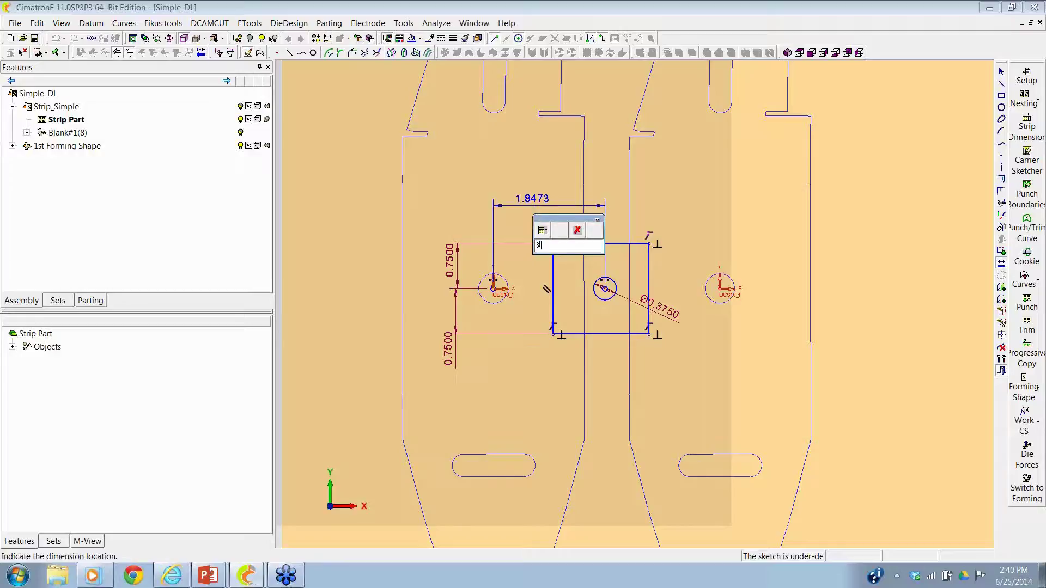
pyautogui.write('.75/2')
pyautogui.press('Return')
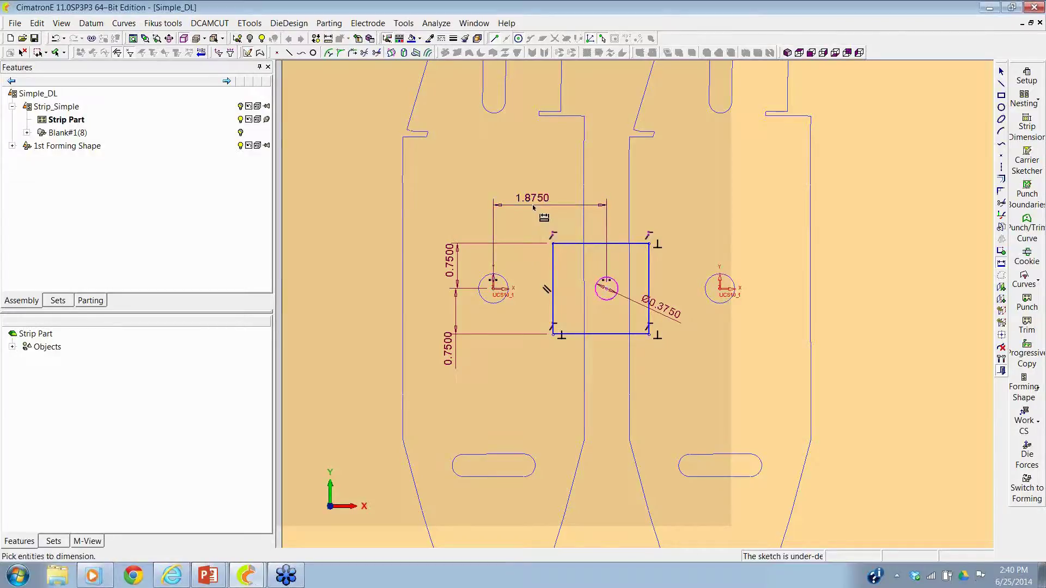
# - Draw a tall rectangle from above the strip at the first blank's hole centreline to about X 4.23, Y -5.79 below the strip
pyautogui.scroll(-3, 534, 208)
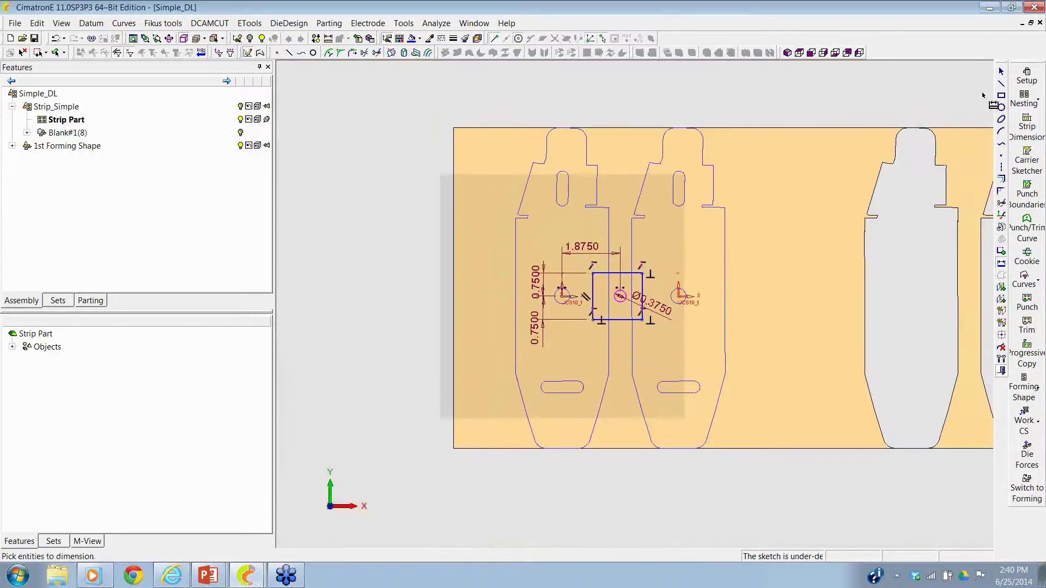
pyautogui.click(1001, 95)
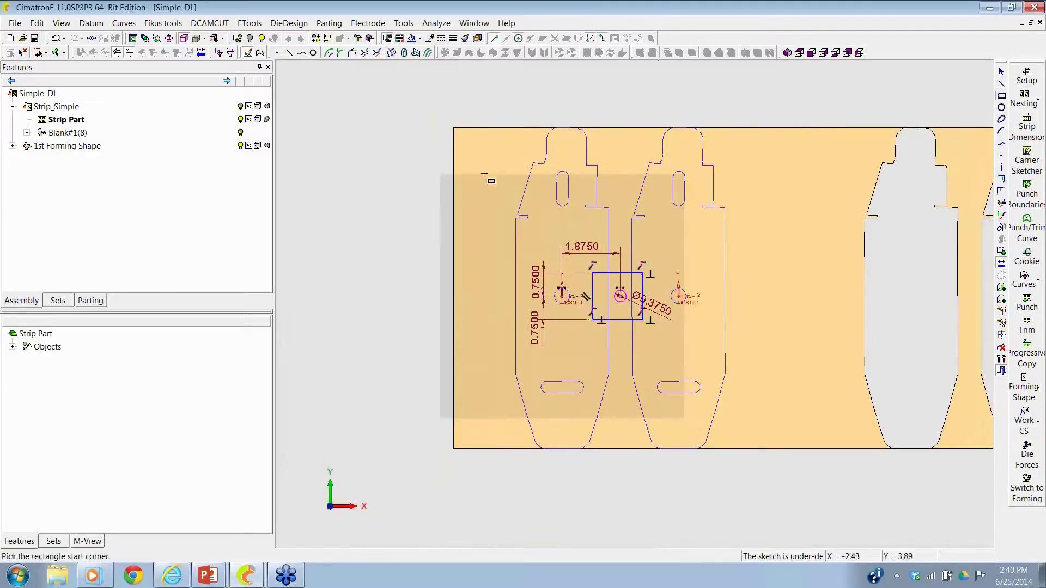
pyautogui.click(562, 102)
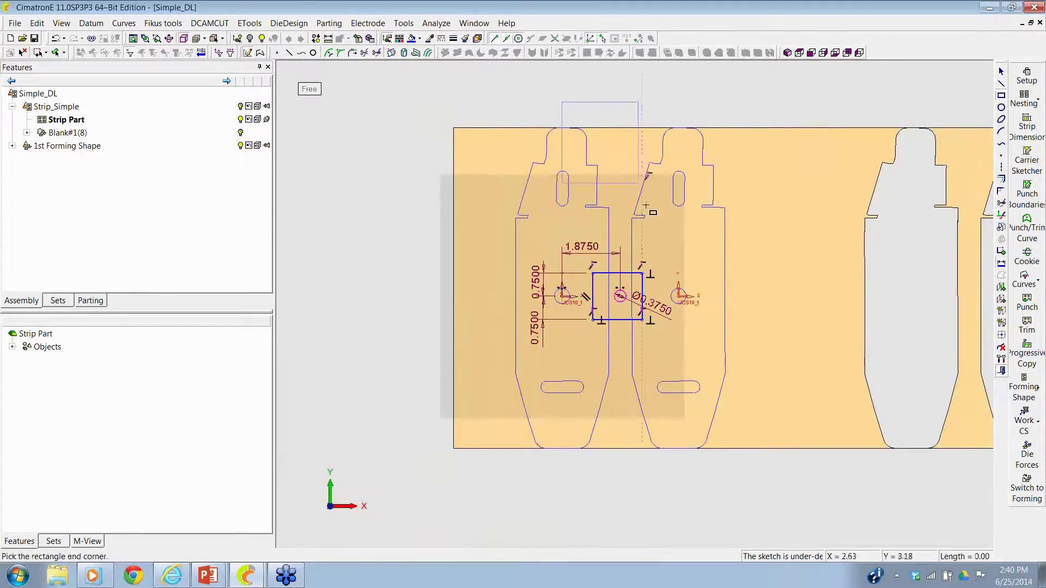
pyautogui.click(693, 476)
pyautogui.rightClick(694, 476)
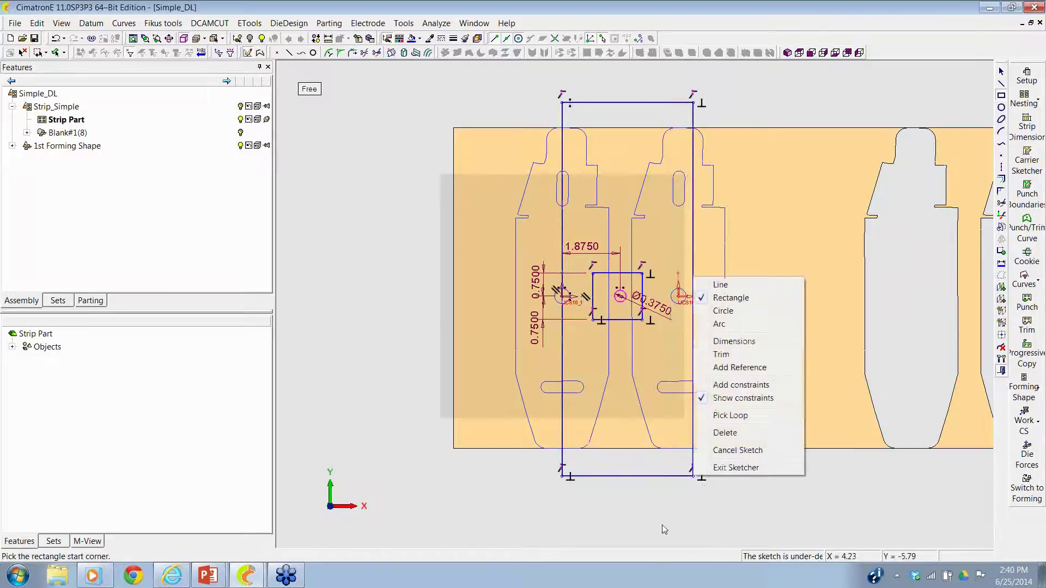
# - Draw a 0.375 diameter circle concentric with the first blank's centre hole and finish the carrier sketch
pyautogui.scroll(5, 616, 294)
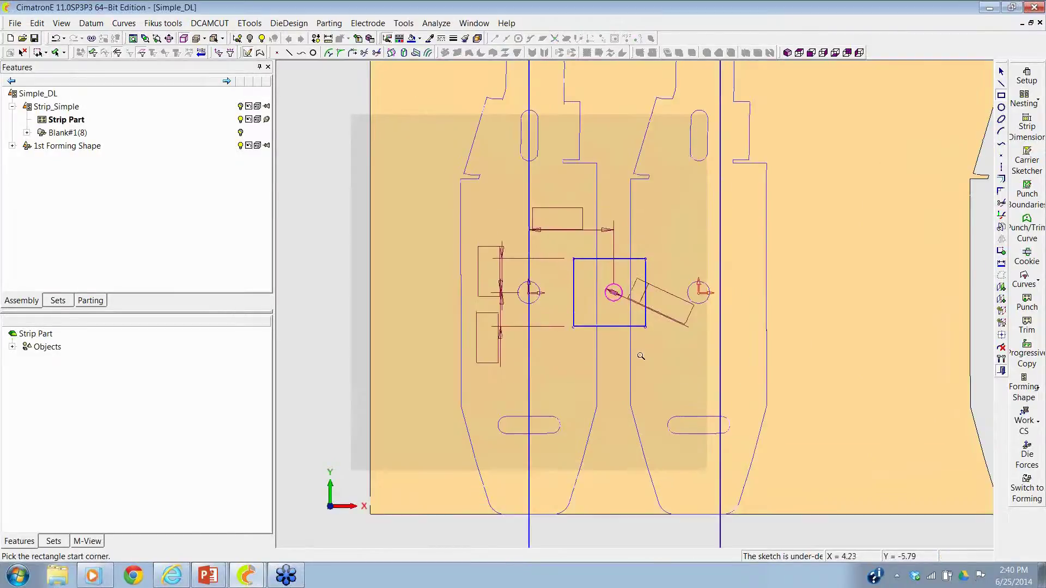
pyautogui.click(1001, 107)
pyautogui.scroll(3, 588, 329)
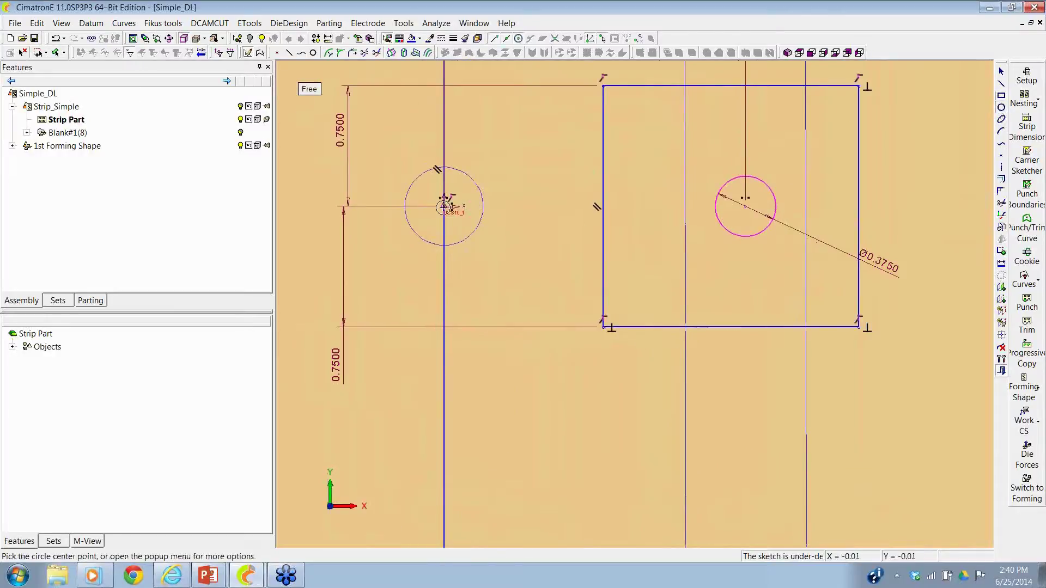
pyautogui.click(444, 206)
pyautogui.click(467, 194)
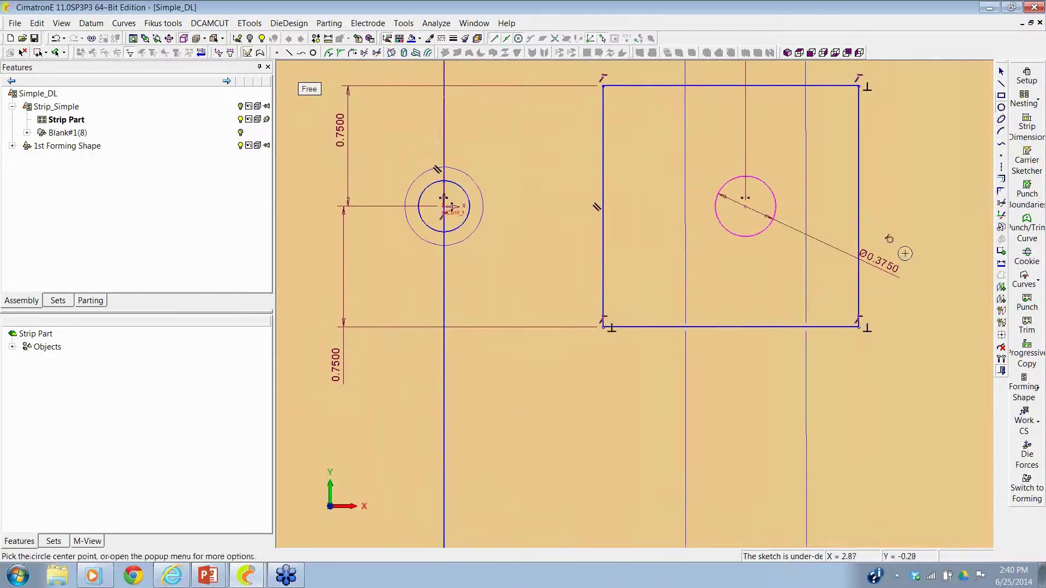
pyautogui.click(1001, 263)
pyautogui.click(473, 210)
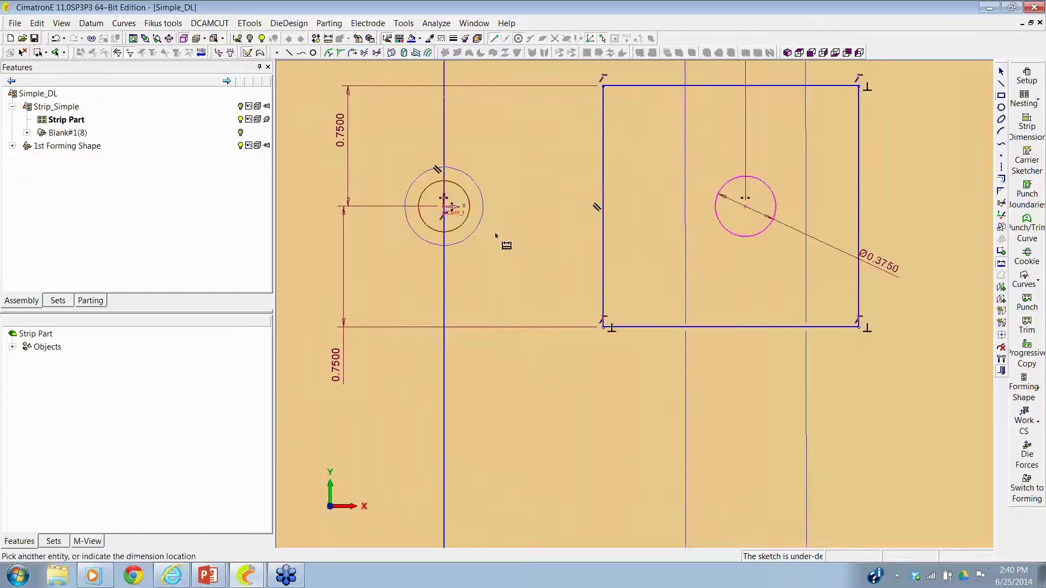
pyautogui.click(499, 245)
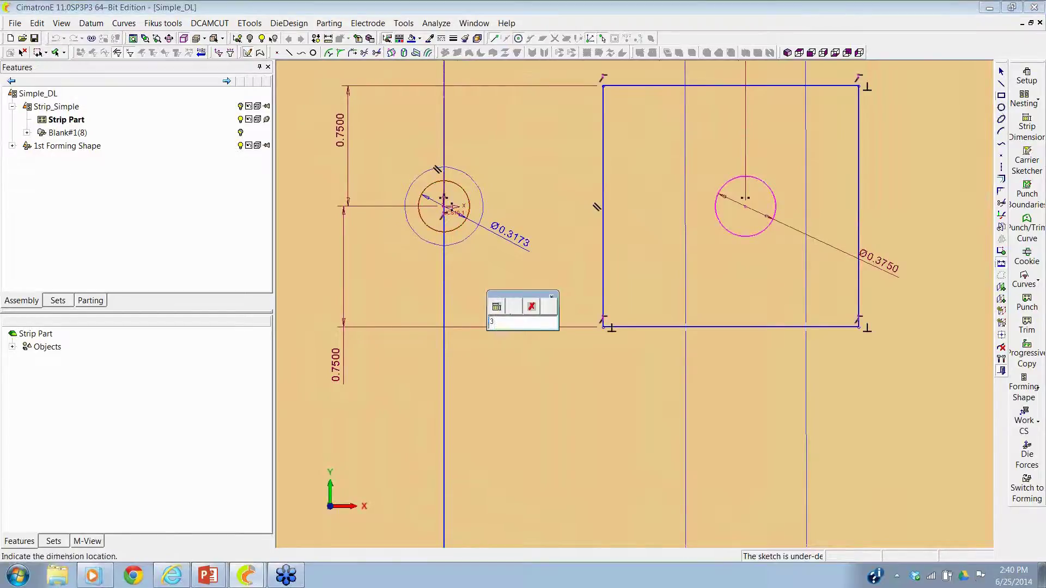
pyautogui.write('.375')
pyautogui.press('Return')
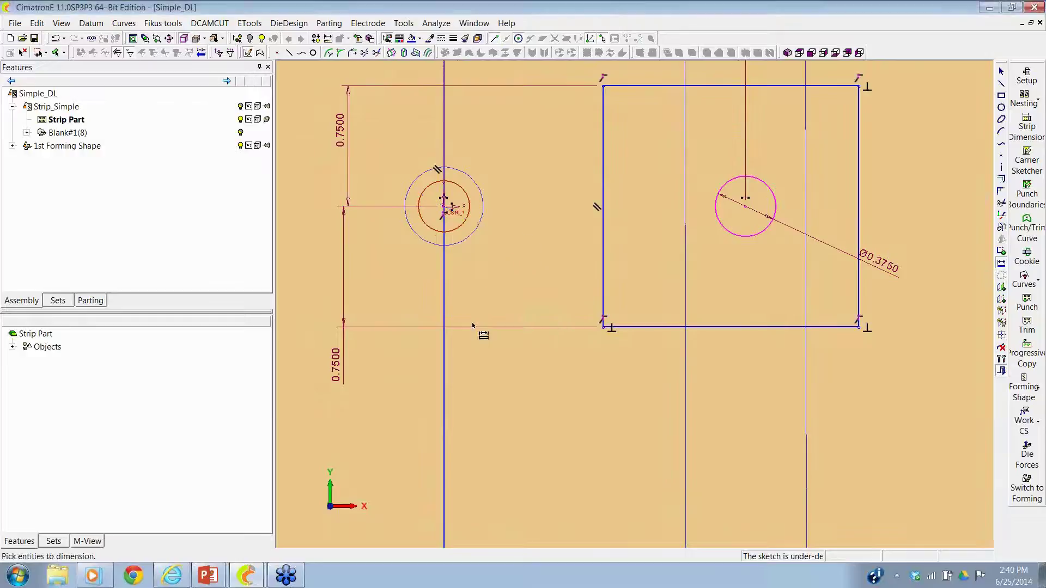
pyautogui.rightClick(471, 322)
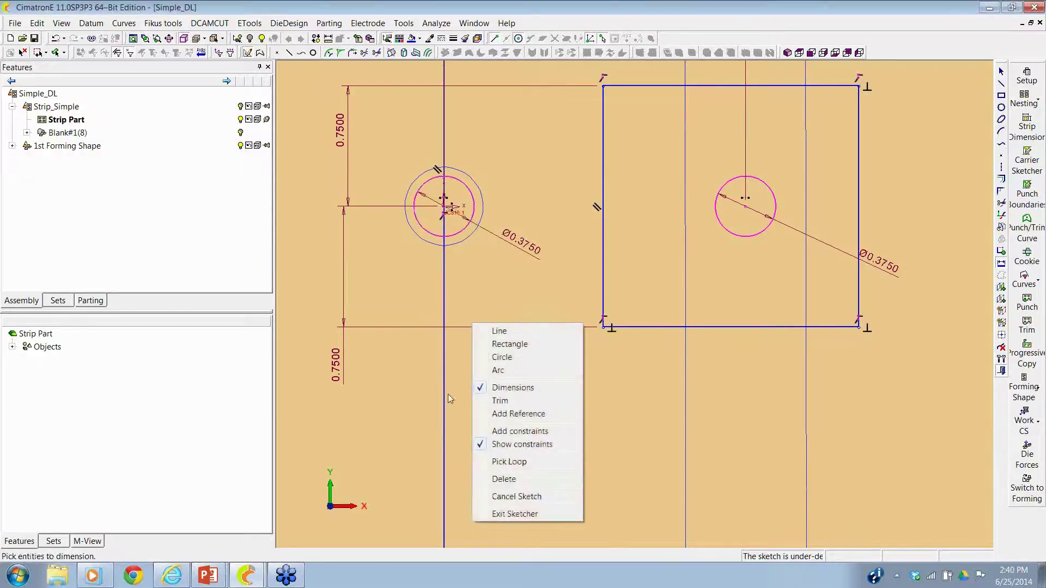
pyautogui.click(501, 515)
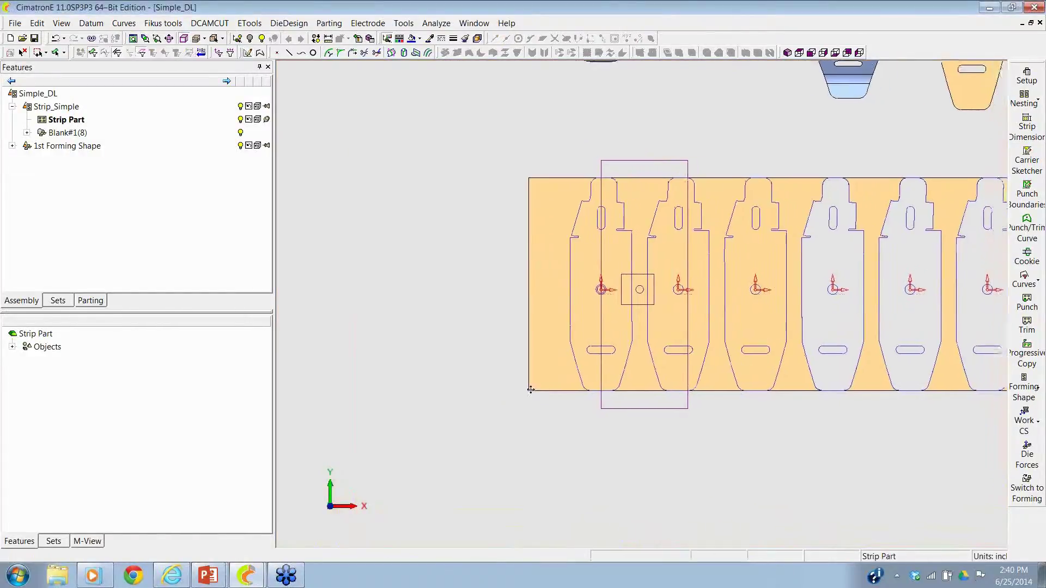
# - Create a punch curve from the pilot circle between the blanks and punch it along the strip, starting ahead of the first blank
pyautogui.click(1027, 224)
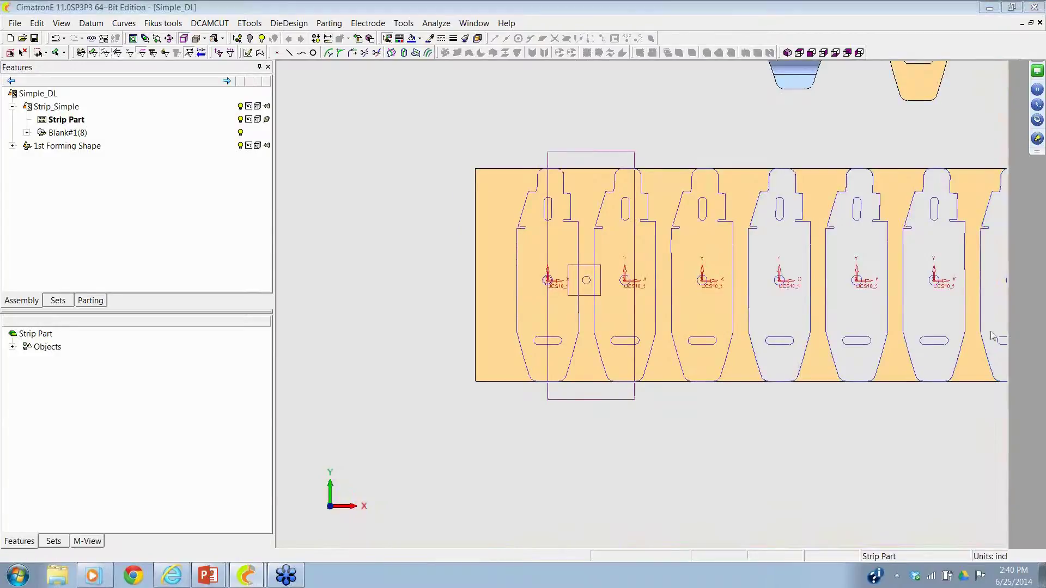
pyautogui.click(591, 287)
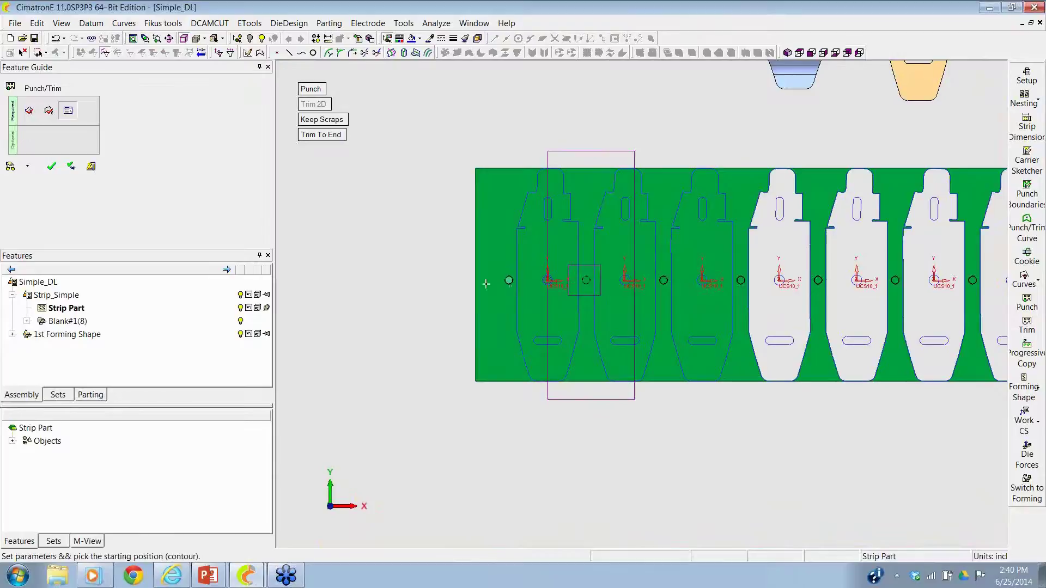
pyautogui.click(52, 167)
# - Create a punch curve from the first blank's upper vertical slot and punch it along the strip from that blank onward
pyautogui.moveTo(626, 256); pyautogui.dragTo(735, 136, button='middle')
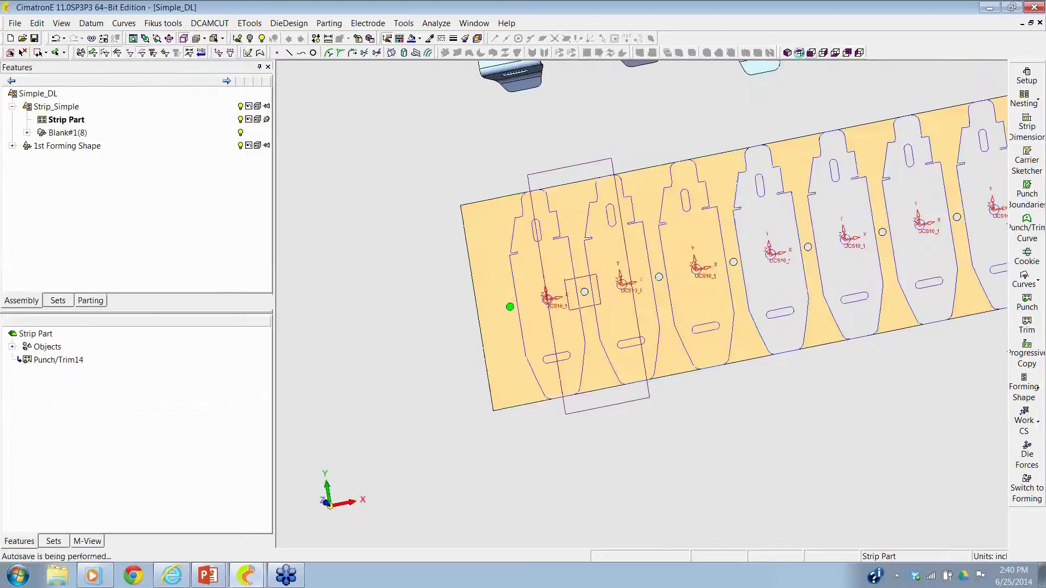
pyautogui.moveTo(789, 83); pyautogui.dragTo(615, 332, button='middle')
pyautogui.scroll(5, 616, 331)
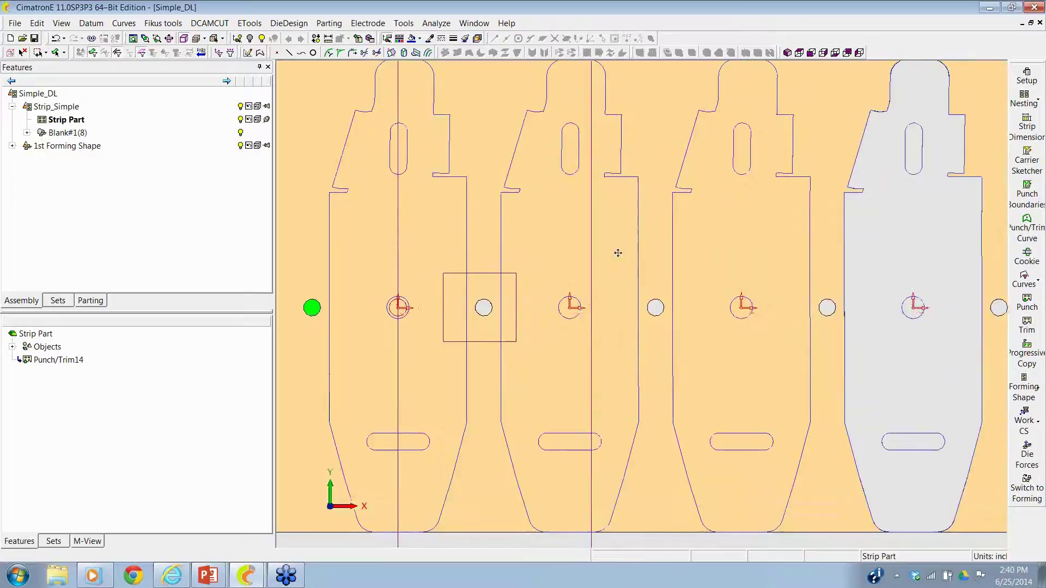
pyautogui.click(1027, 222)
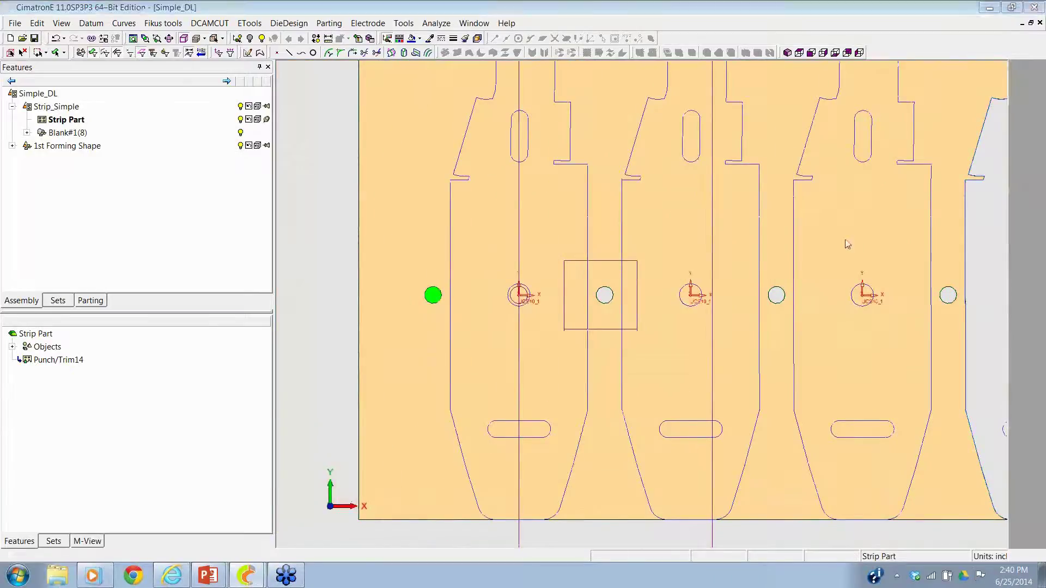
pyautogui.click(518, 152)
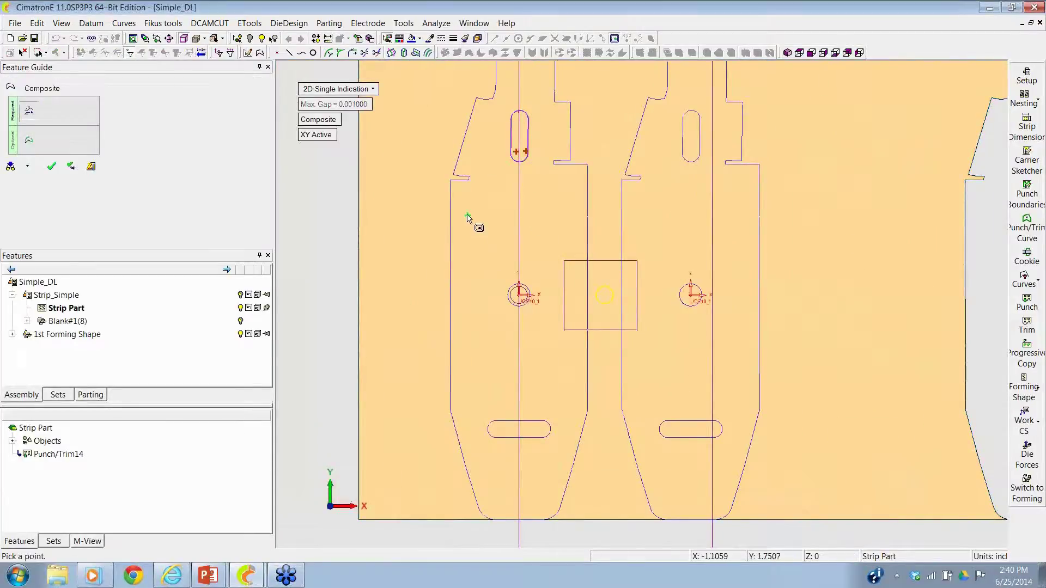
pyautogui.click(464, 213)
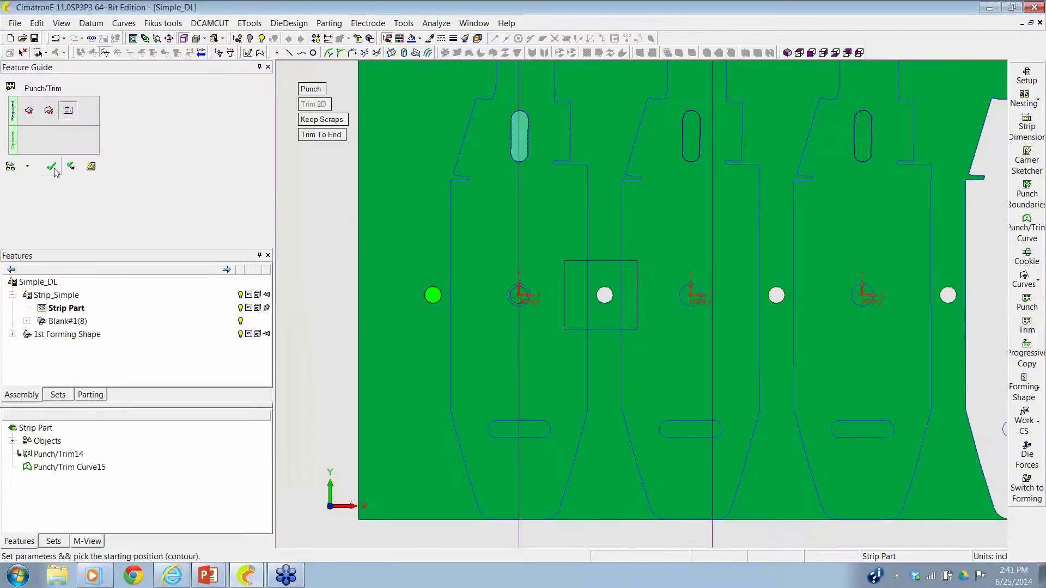
pyautogui.click(55, 170)
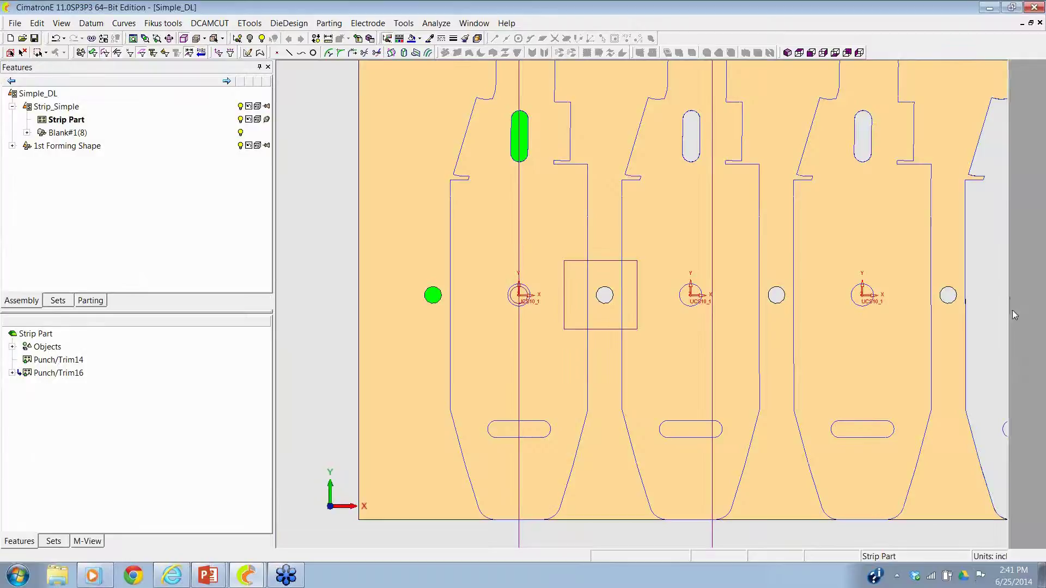
# - Create a punch curve from the first blank's lower horizontal slot and punch it along the strip from that blank onward
pyautogui.click(1025, 323)
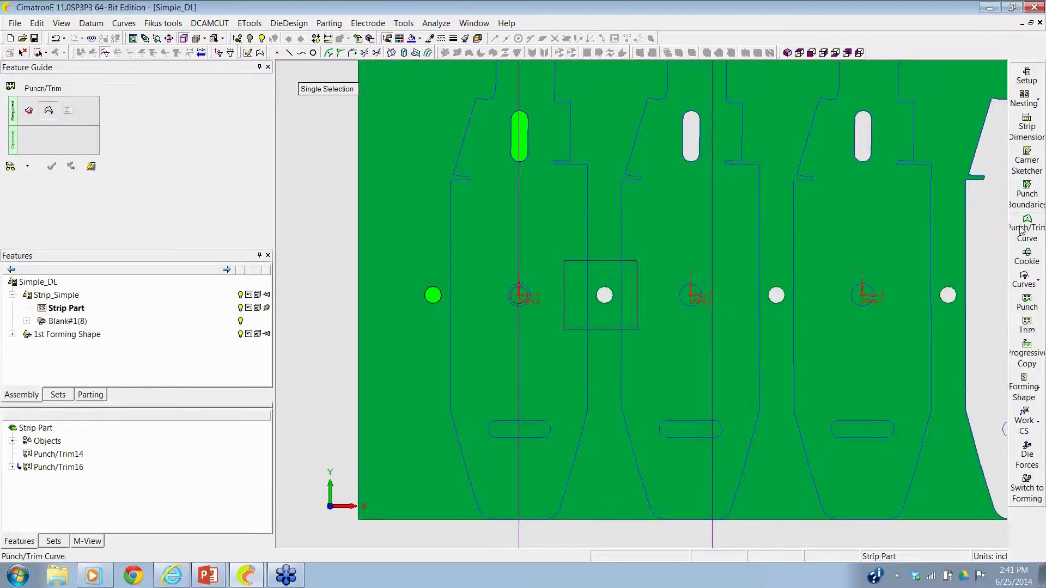
pyautogui.click(518, 436)
pyautogui.click(532, 434)
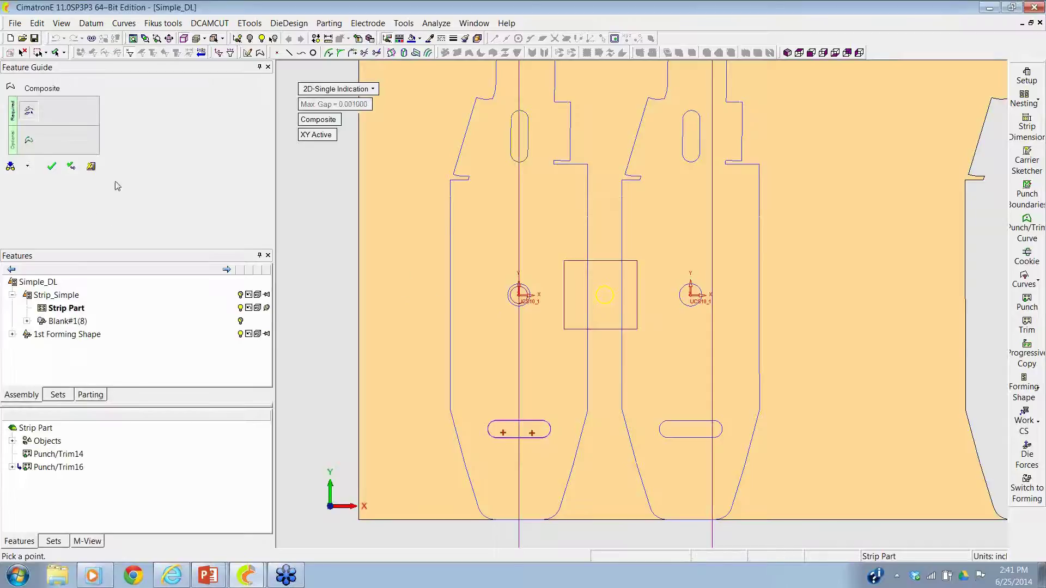
pyautogui.click(51, 166)
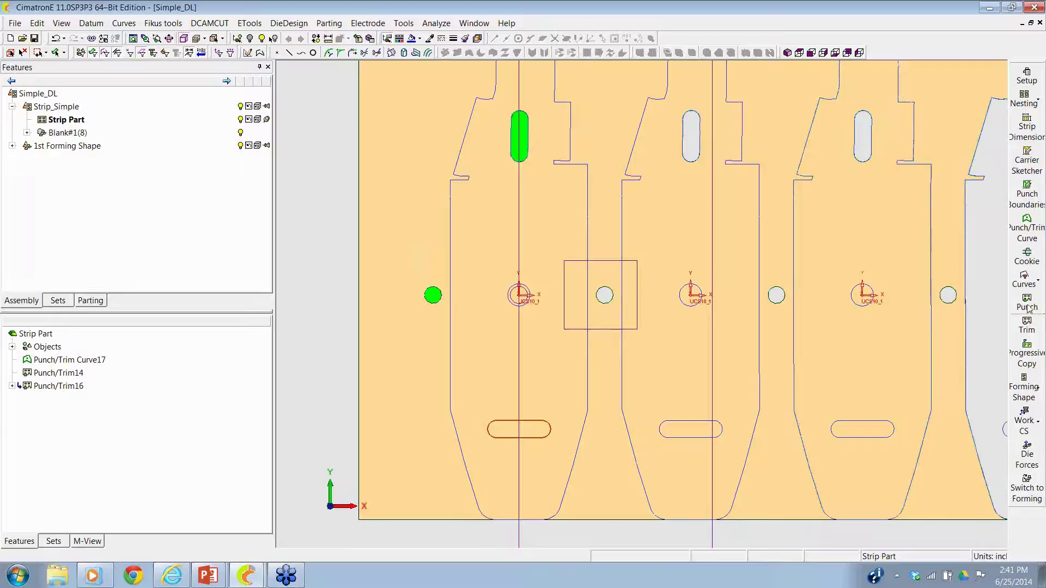
pyautogui.click(1028, 306)
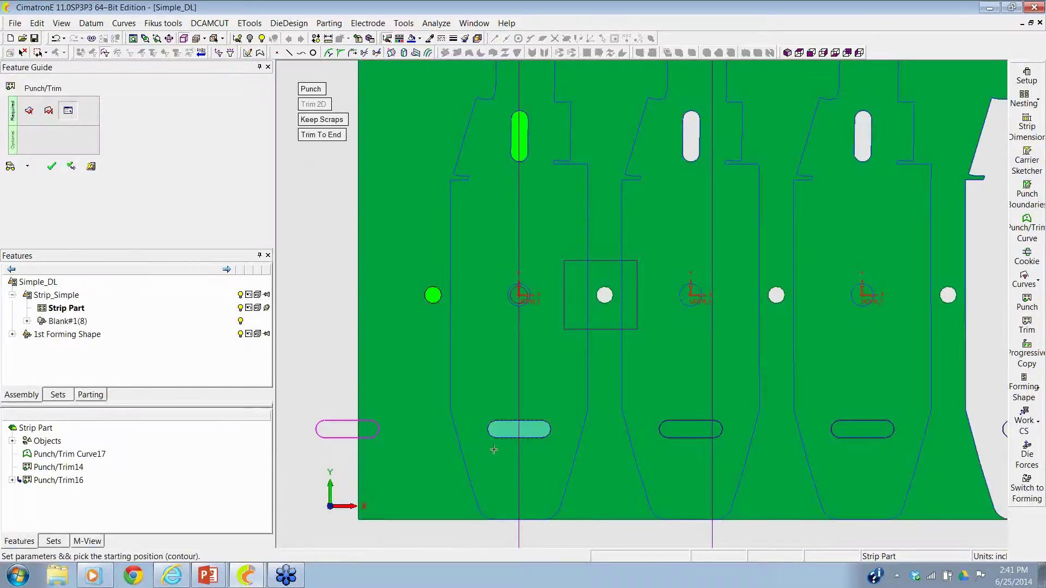
pyautogui.click(51, 166)
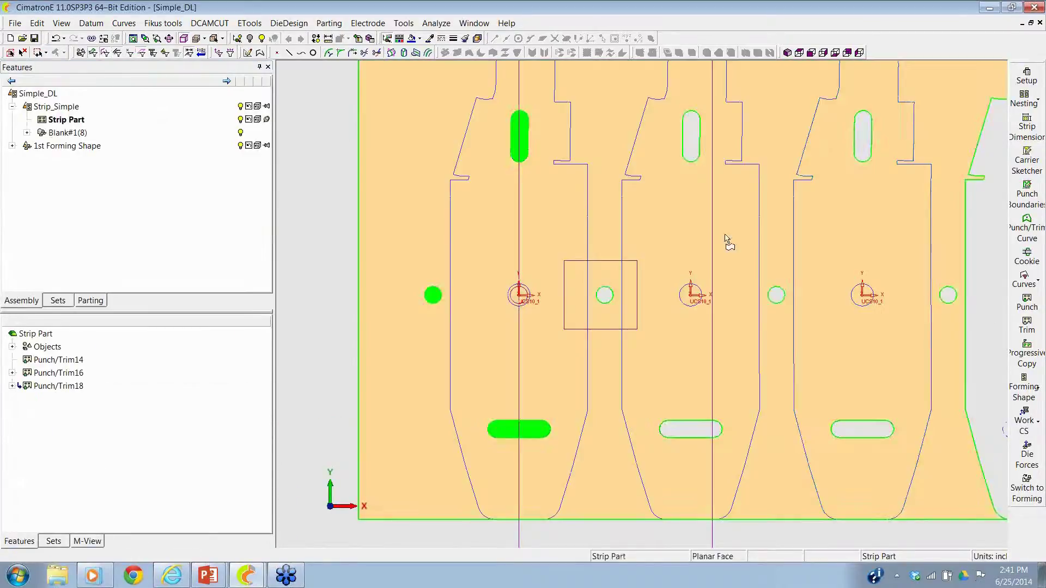
# - Create a punch curve from the smaller circle at the first blank's centre and punch it along the strip from that blank onward
pyautogui.click(1025, 202)
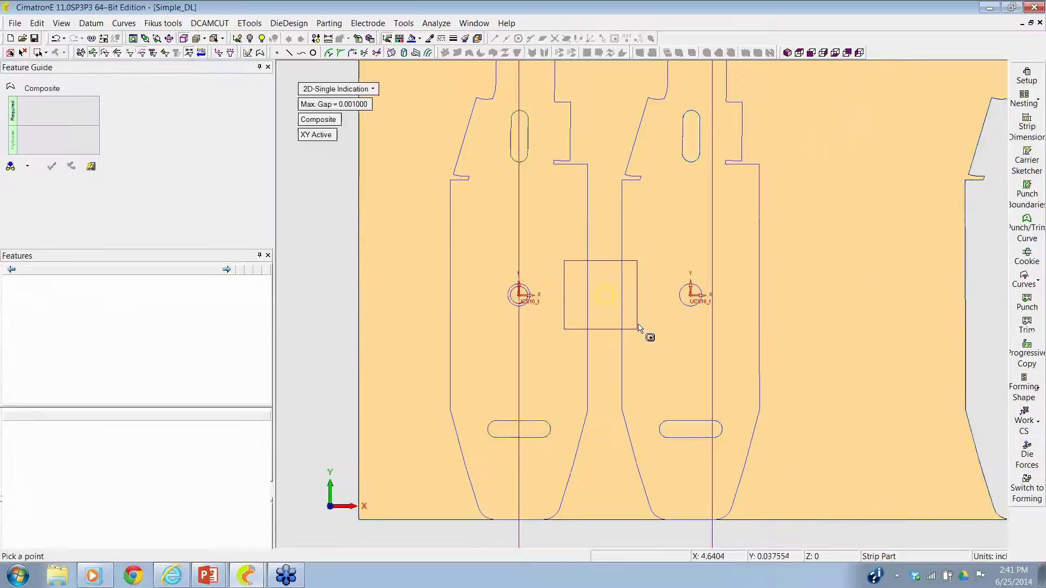
pyautogui.scroll(4, 646, 321)
pyautogui.click(381, 297)
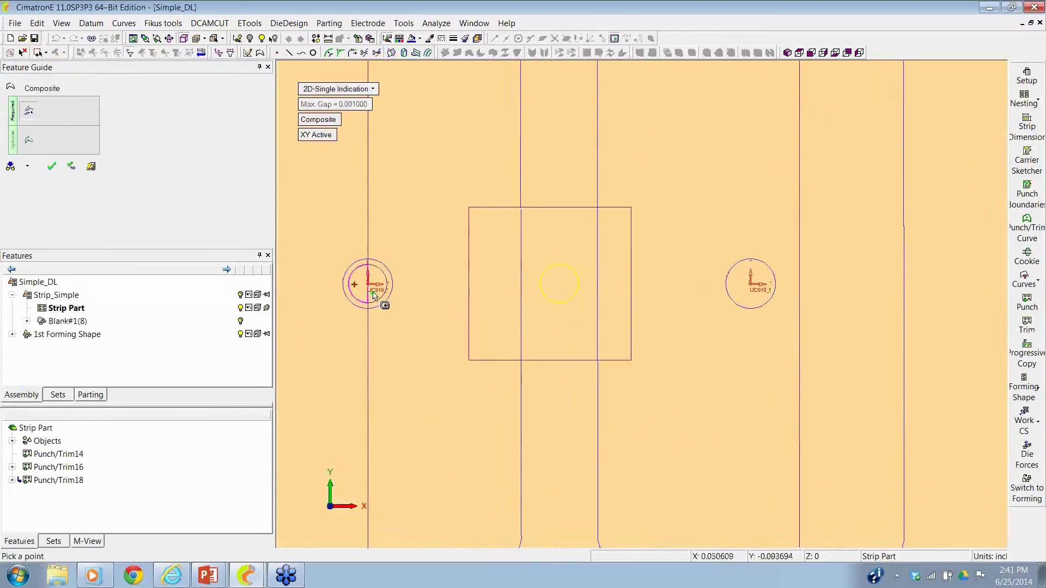
pyautogui.click(51, 166)
pyautogui.scroll(-4, 625, 264)
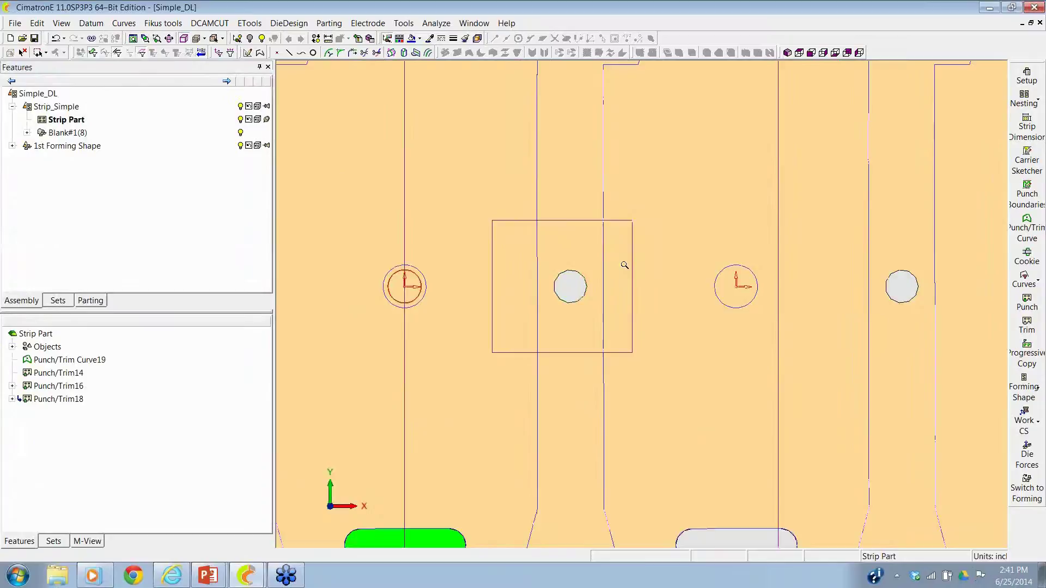
pyautogui.click(1026, 301)
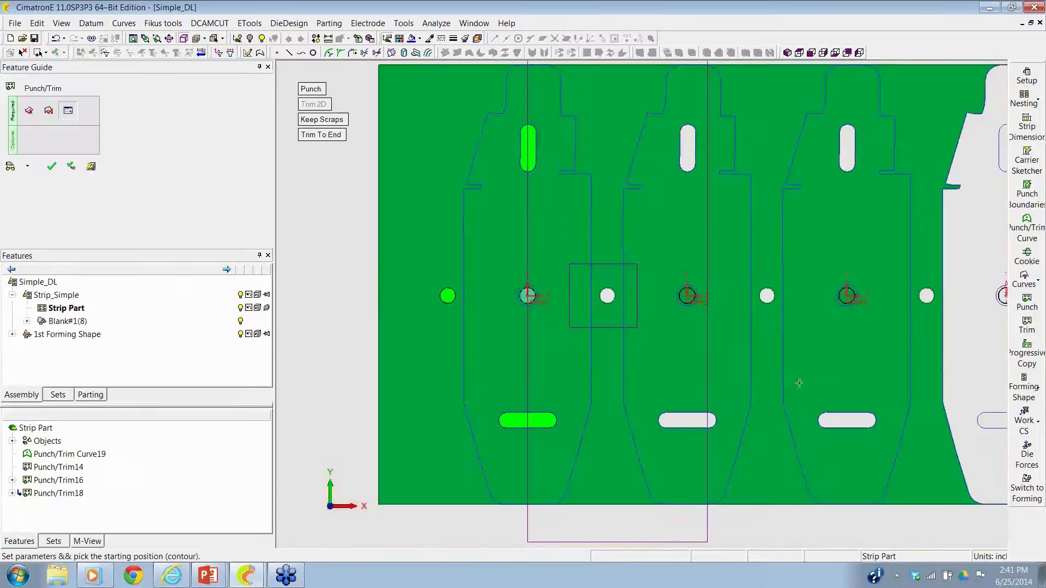
pyautogui.click(51, 167)
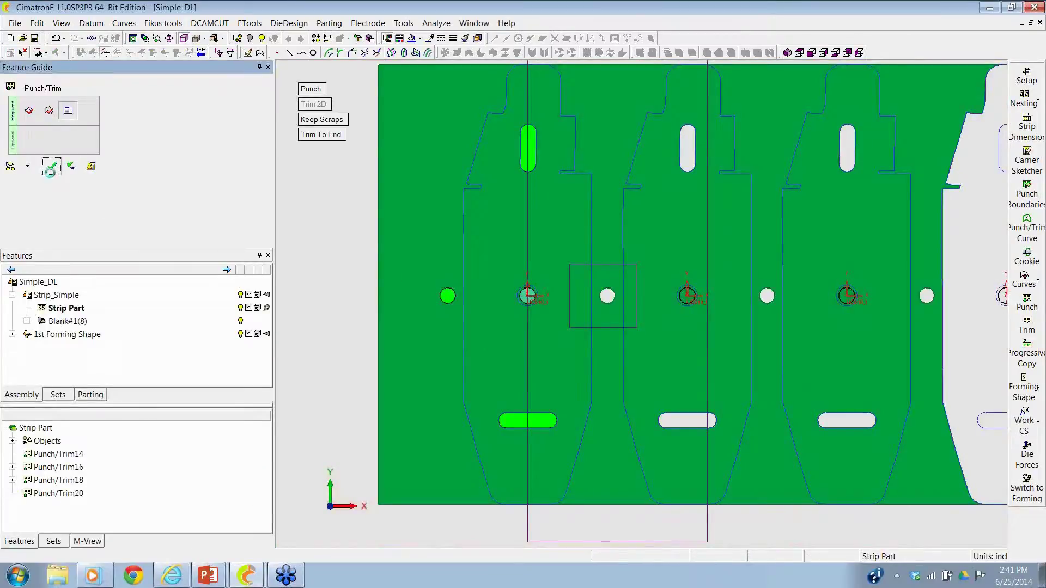
# - Outline a punch curve around the upper scrap between the first two blanks plus its overhang, rounding the two outer overhang corners to 0.25
pyautogui.moveTo(711, 240); pyautogui.dragTo(703, 262, button='middle')
pyautogui.scroll(2, 704, 262)
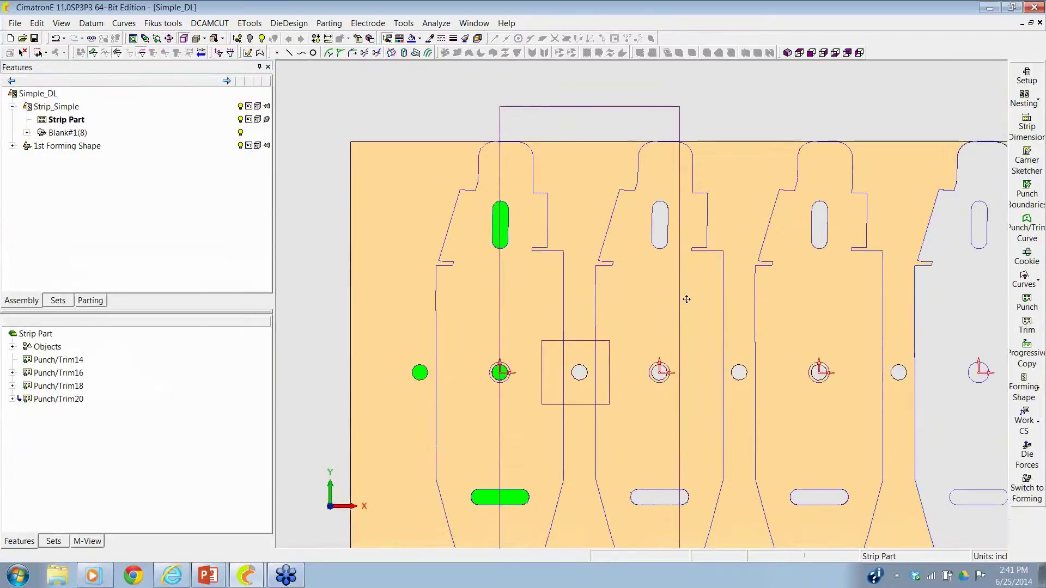
pyautogui.scroll(-3, 681, 310)
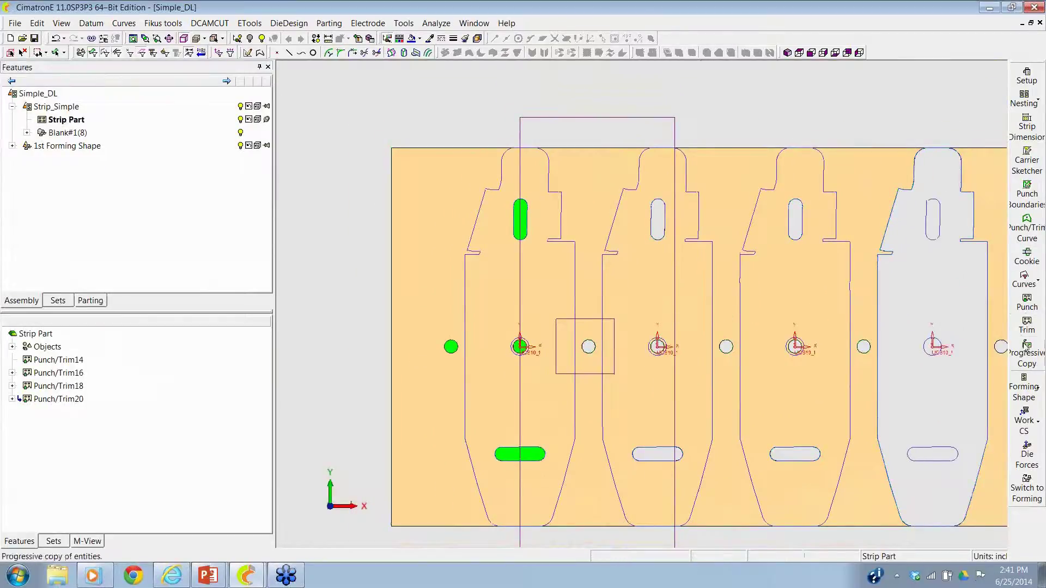
pyautogui.click(1027, 221)
pyautogui.click(585, 212)
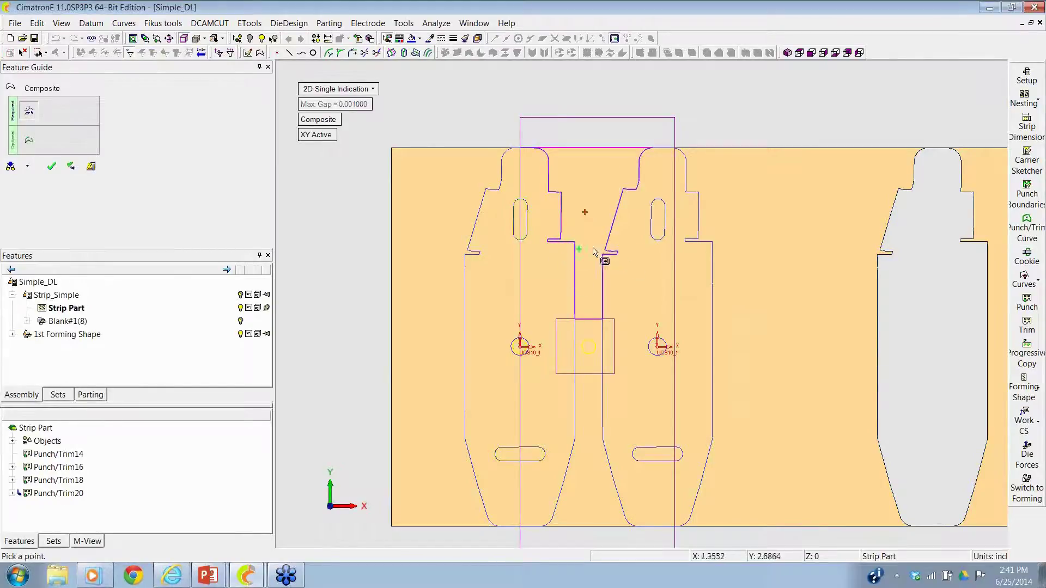
pyautogui.click(602, 141)
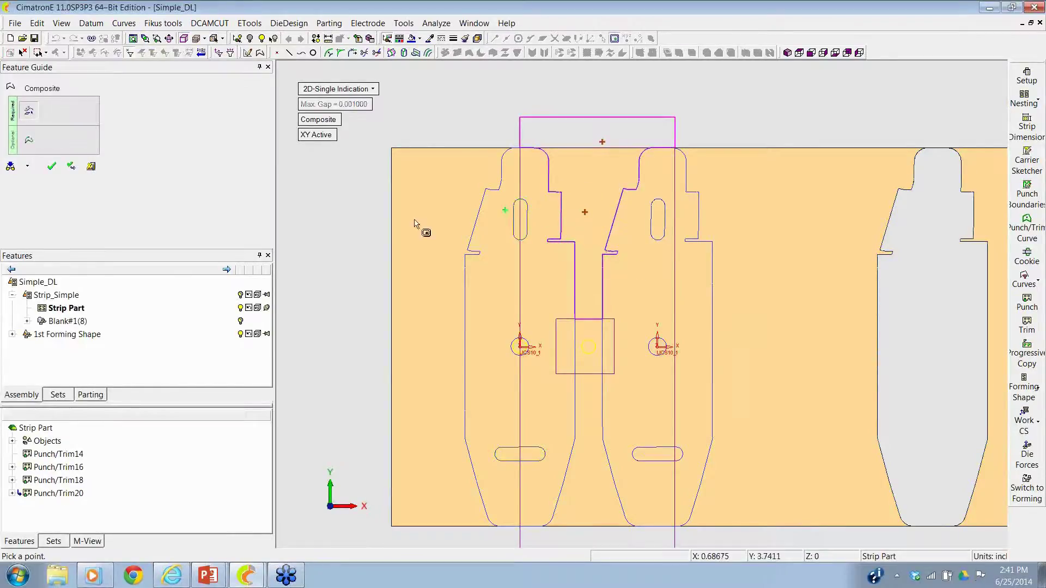
pyautogui.click(31, 145)
pyautogui.click(518, 113)
pyautogui.write('.25')
pyautogui.press('Return')
pyautogui.click(675, 117)
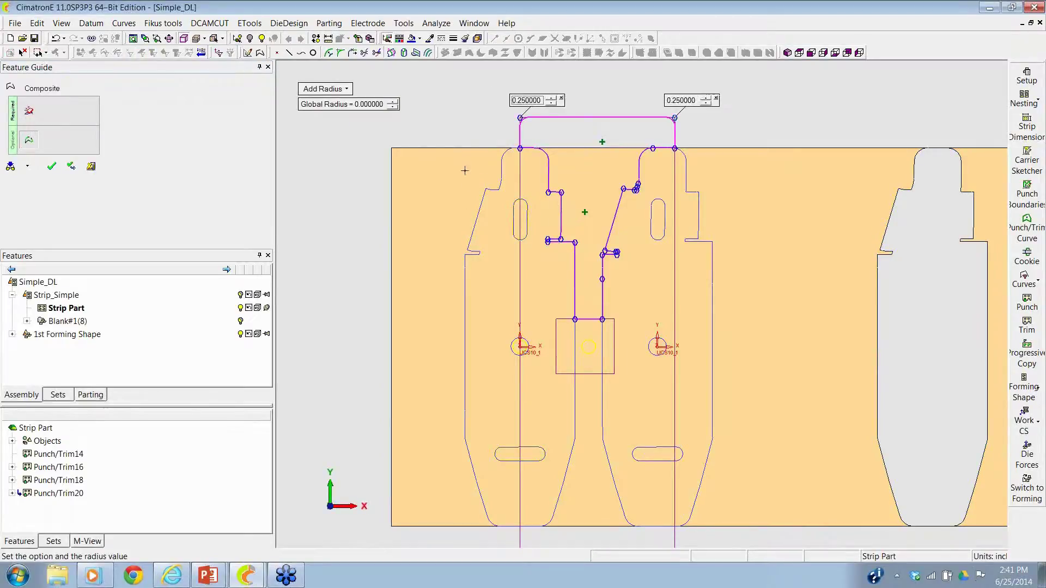
# - Round the upper curve's strip-edge and carrier corners to 0.125 and punch it along the strip, starting between the first two blanks
pyautogui.click(520, 148)
pyautogui.doubleClick(522, 132)
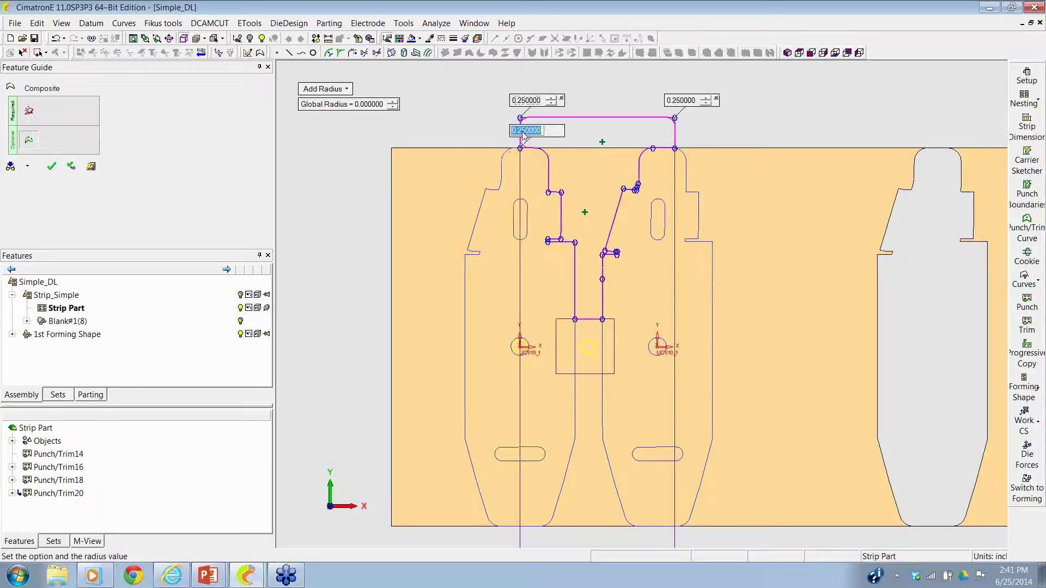
pyautogui.write('.125')
pyautogui.press('Return')
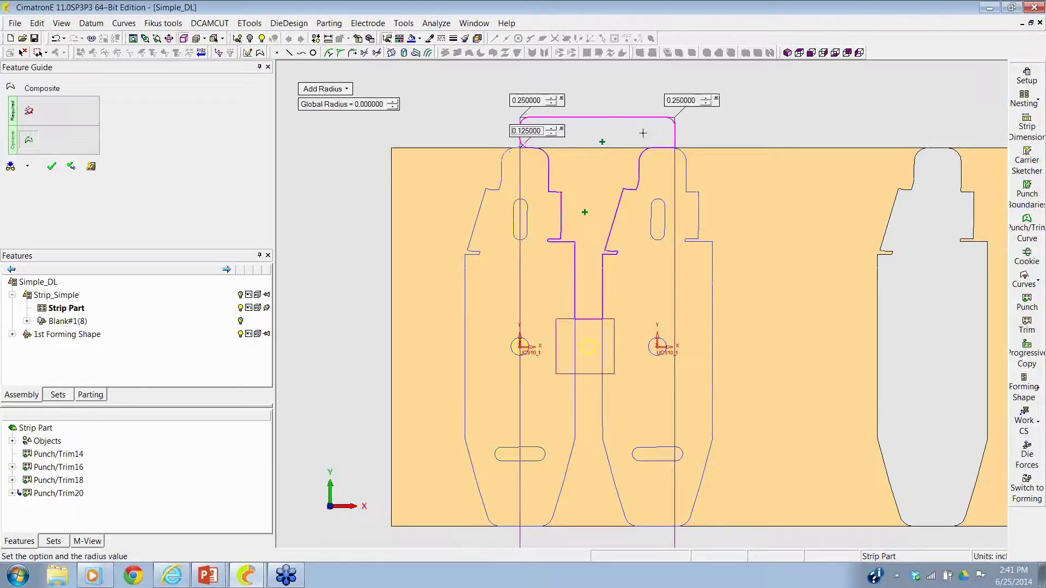
pyautogui.click(673, 148)
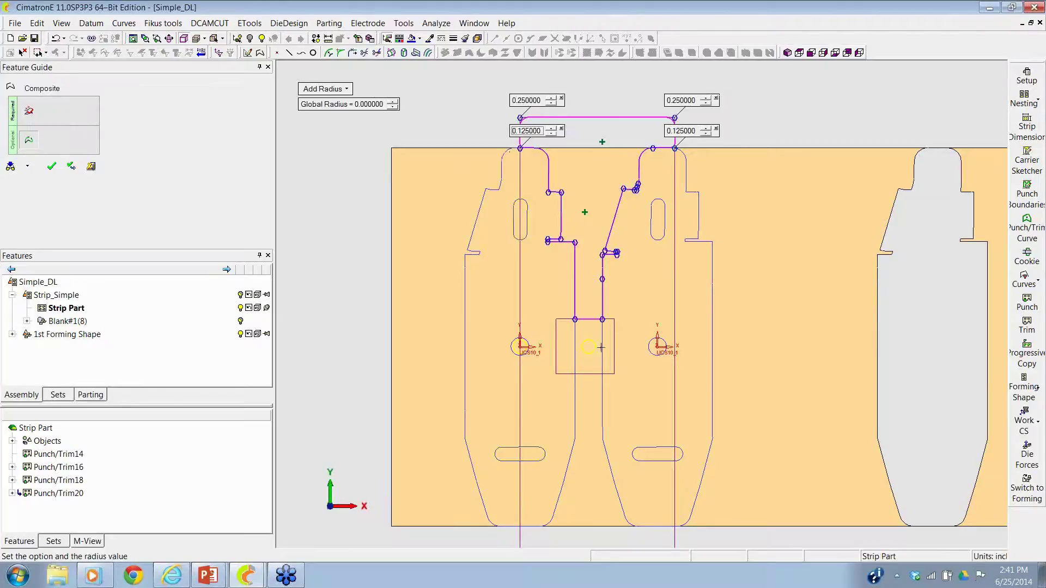
pyautogui.click(603, 320)
pyautogui.click(575, 320)
pyautogui.scroll(3, 641, 304)
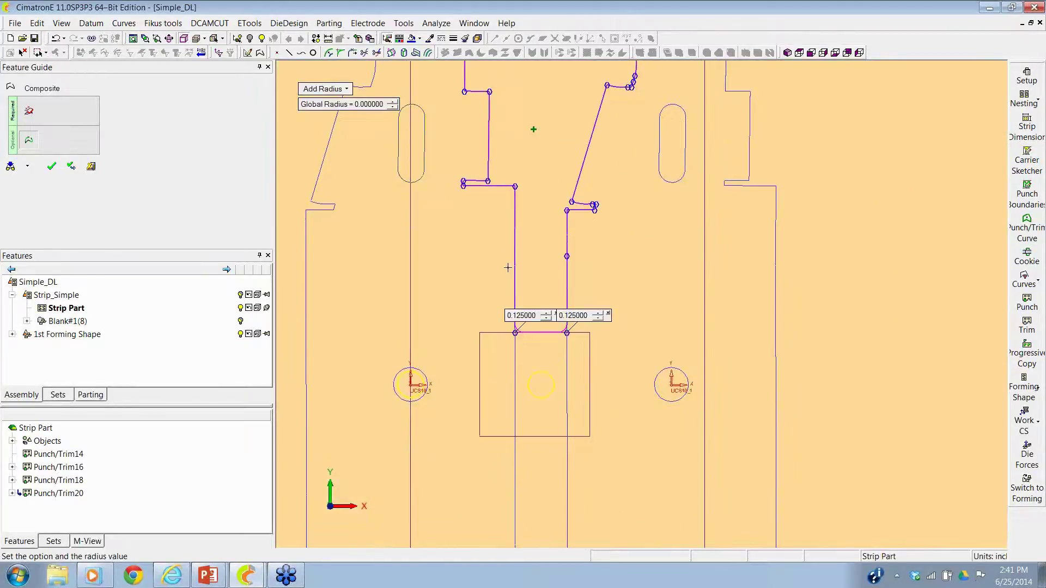
pyautogui.click(51, 168)
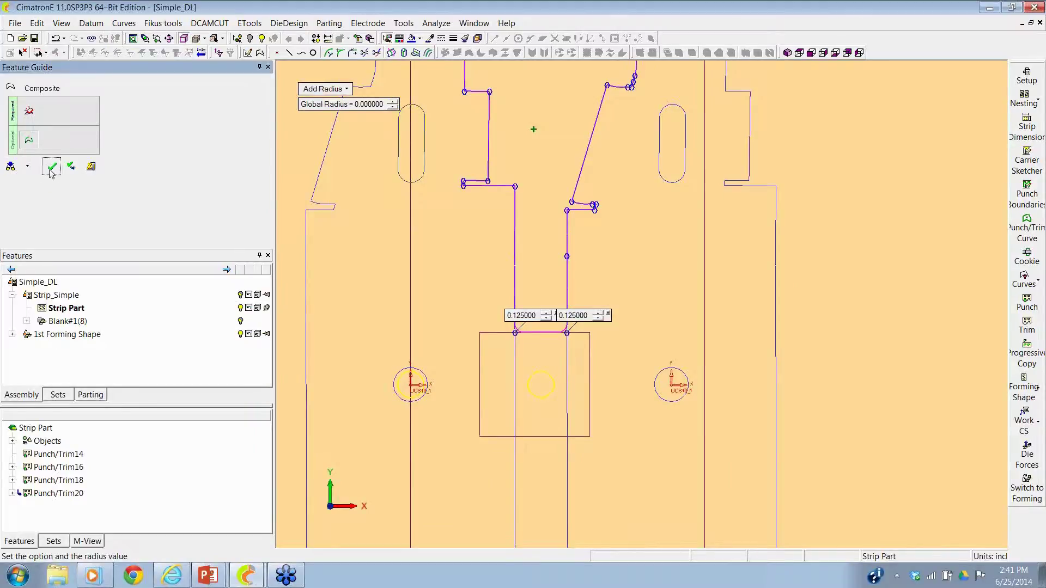
pyautogui.click(1027, 302)
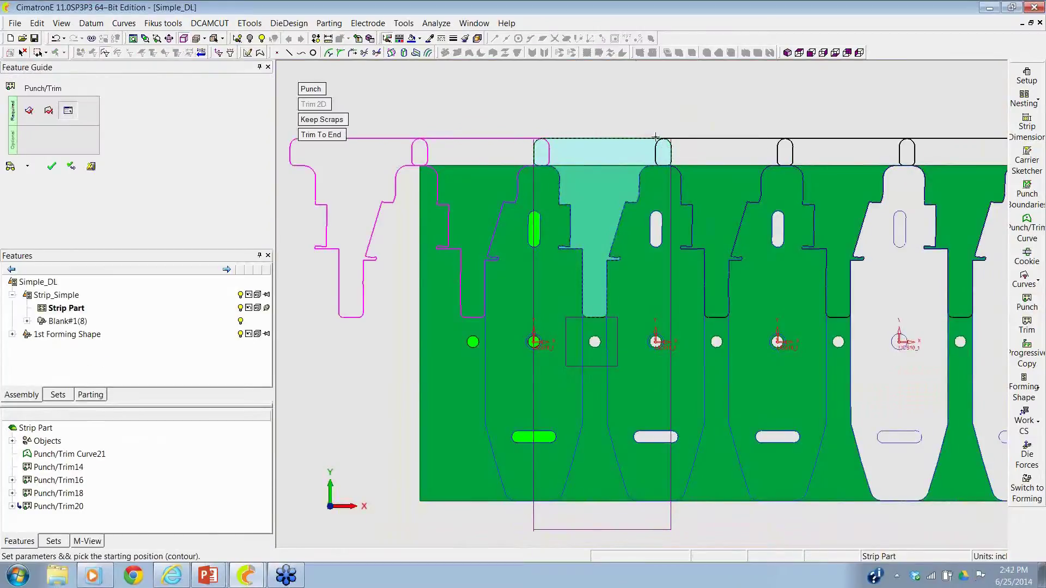
pyautogui.click(51, 166)
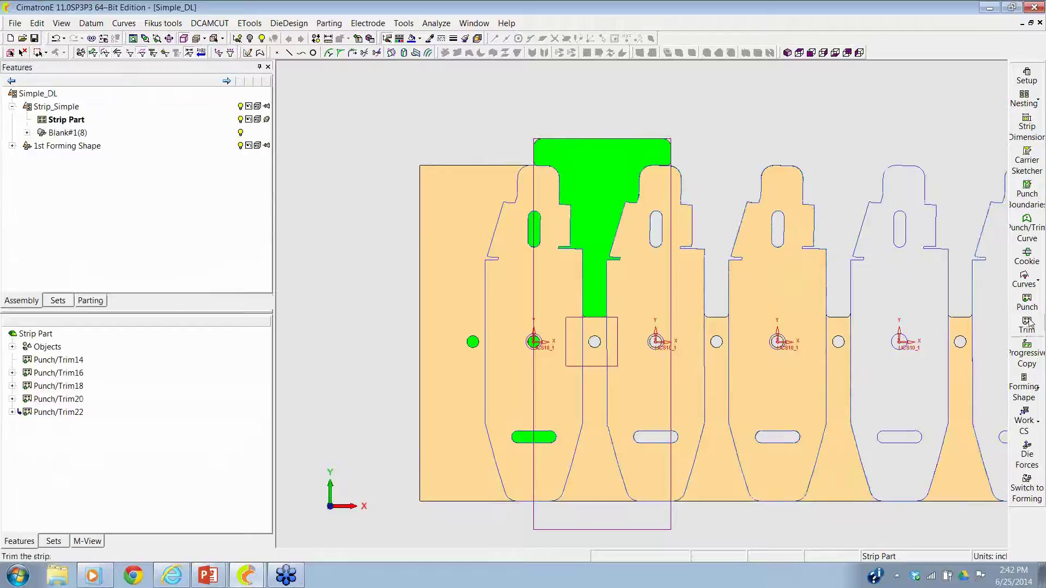
# - Outline a punch curve around the lower scrap between the first two blanks plus its overhang, rounding the carrier and strip-edge corners to 0.125
pyautogui.click(1033, 217)
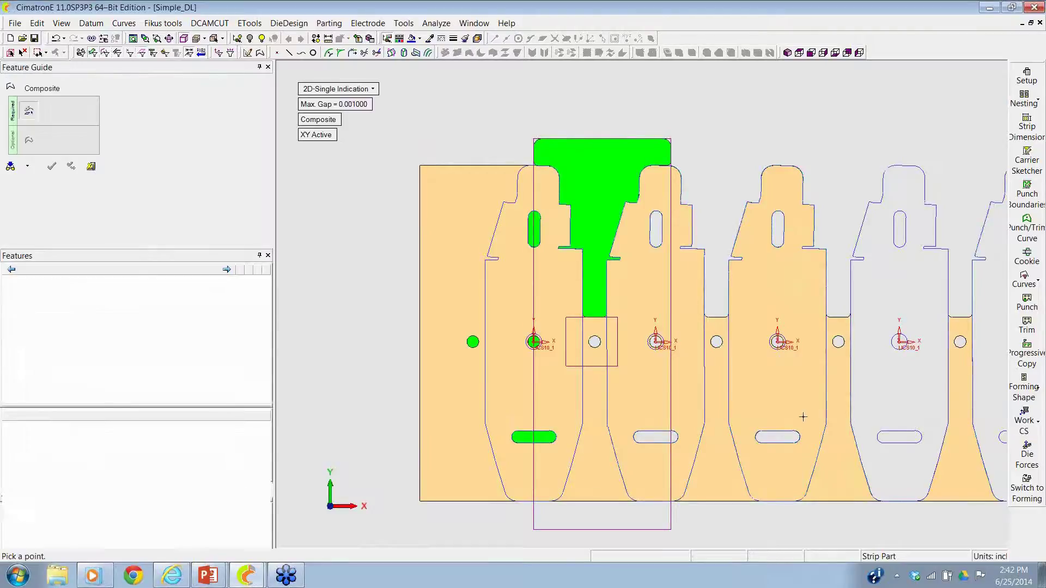
pyautogui.click(591, 513)
pyautogui.click(29, 140)
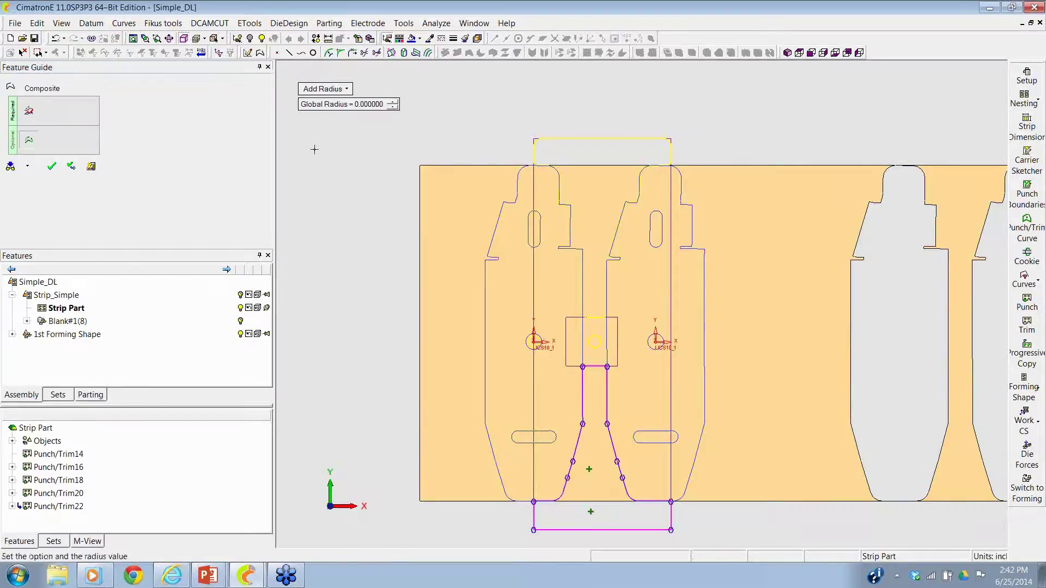
pyautogui.click(583, 367)
pyautogui.doubleClick(597, 350)
pyautogui.write('.125')
pyautogui.press('Return')
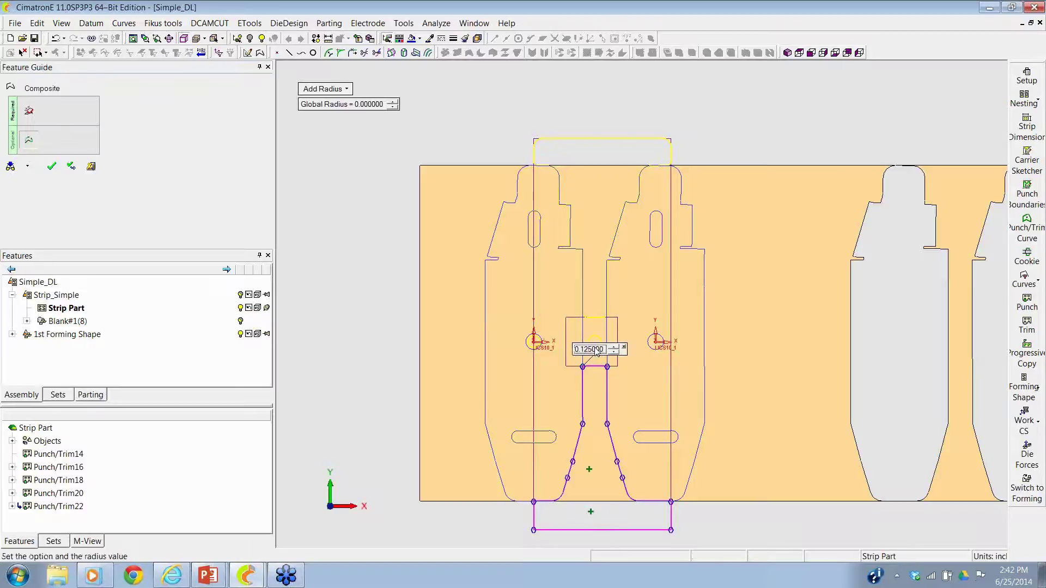
pyautogui.click(607, 366)
pyautogui.click(535, 499)
pyautogui.click(672, 501)
# - Round the lower curve's outer overhang corners to 0.25 and punch it along the strip, starting between the second and third blanks
pyautogui.click(672, 531)
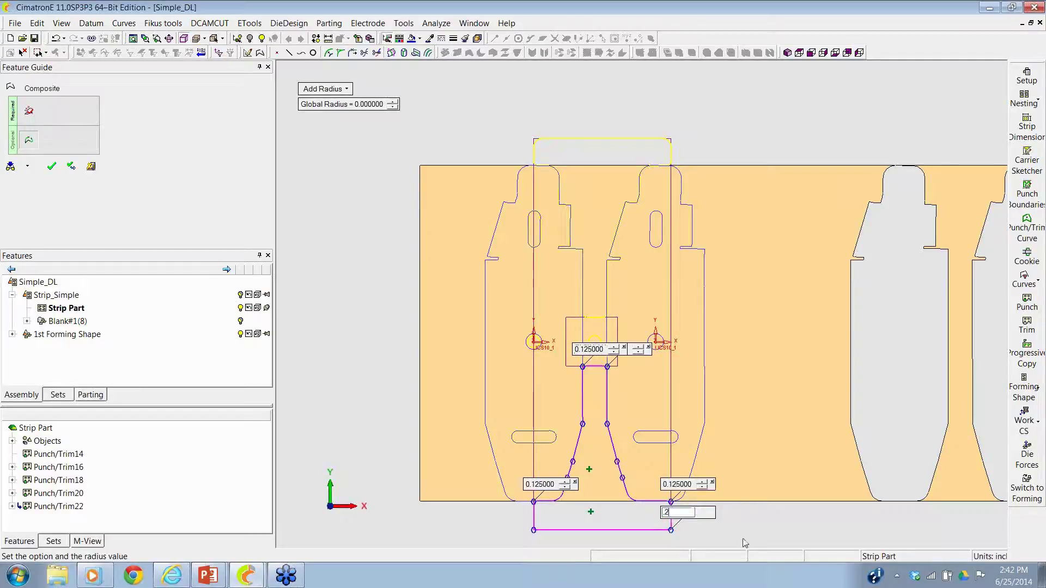
pyautogui.write('.25')
pyautogui.press('Return')
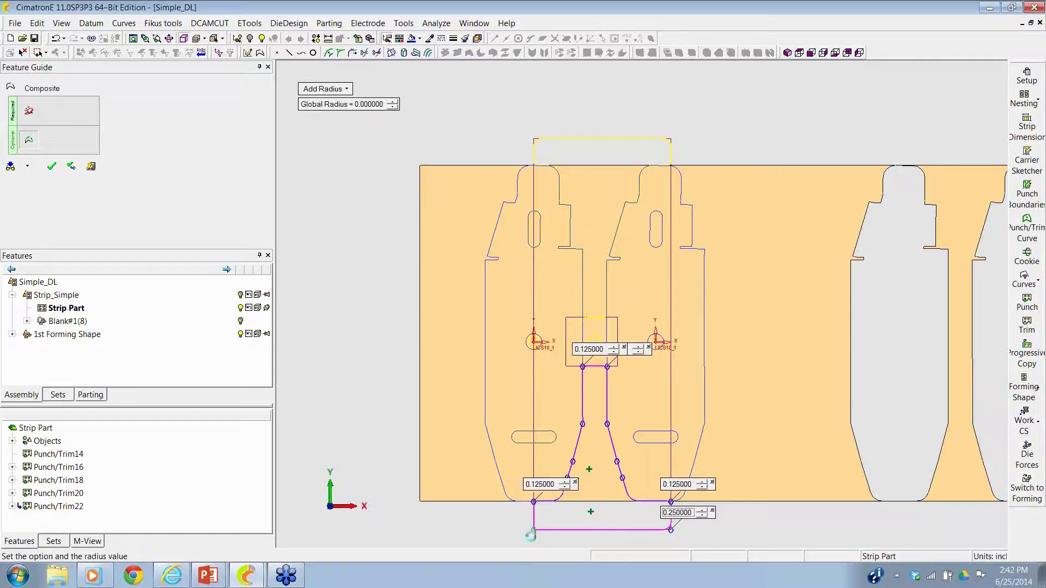
pyautogui.rightClick(454, 252)
pyautogui.click(446, 338)
pyautogui.click(1016, 306)
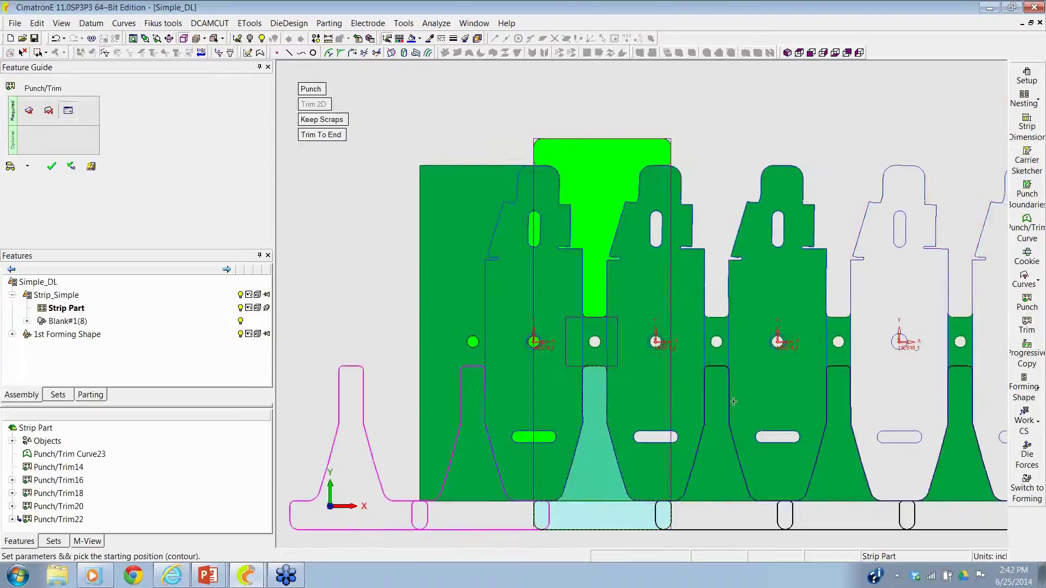
pyautogui.click(730, 404)
pyautogui.click(51, 166)
# - Add the second and third forming shapes, counted from the flat-blank end, to the strip's fourth and fifth stations
pyautogui.scroll(-5, 506, 313)
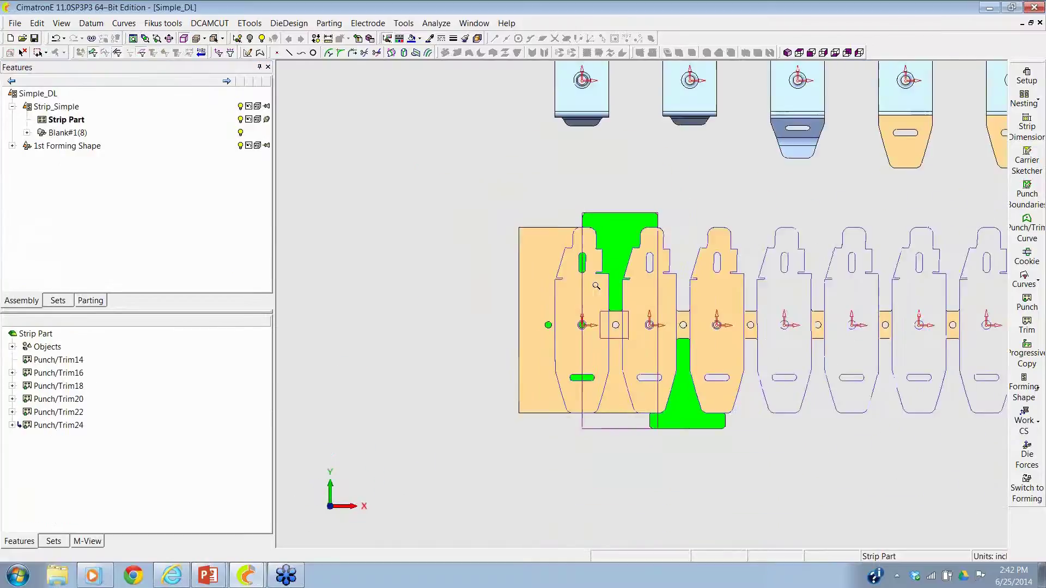
pyautogui.scroll(3, 649, 310)
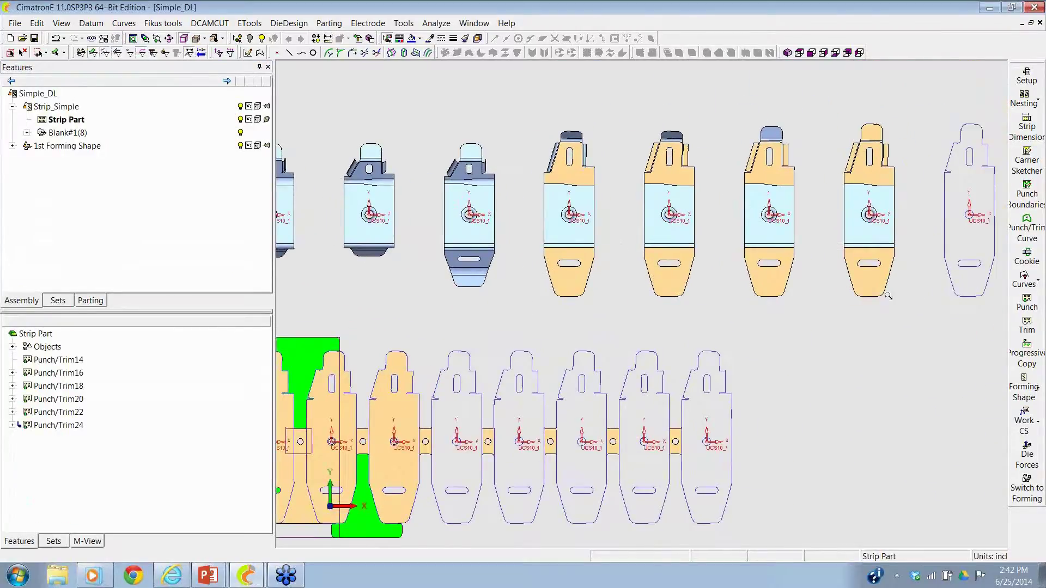
pyautogui.click(1035, 386)
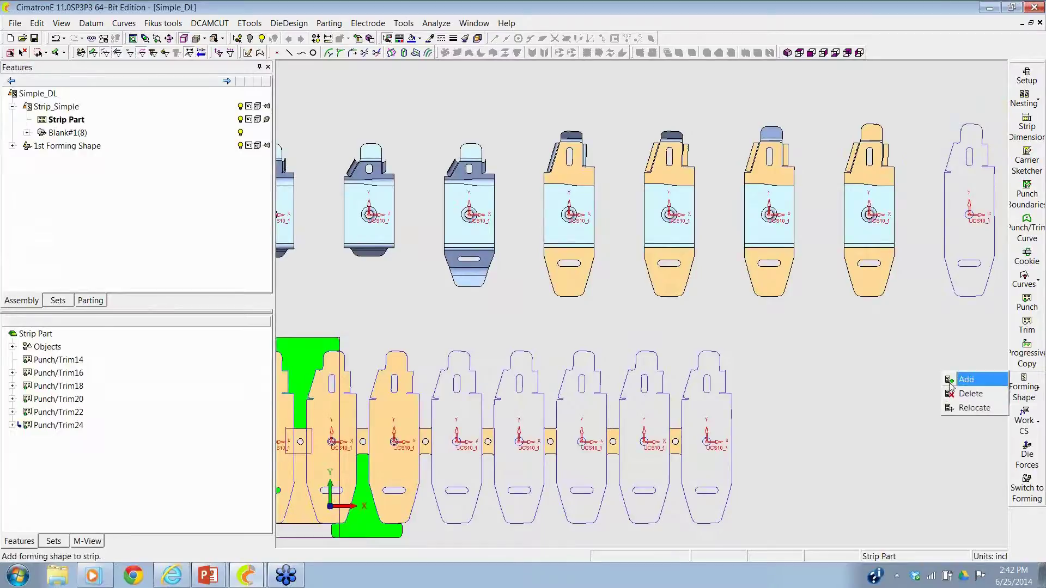
pyautogui.click(965, 379)
pyautogui.click(771, 244)
pyautogui.moveTo(768, 248); pyautogui.dragTo(625, 382, button='middle')
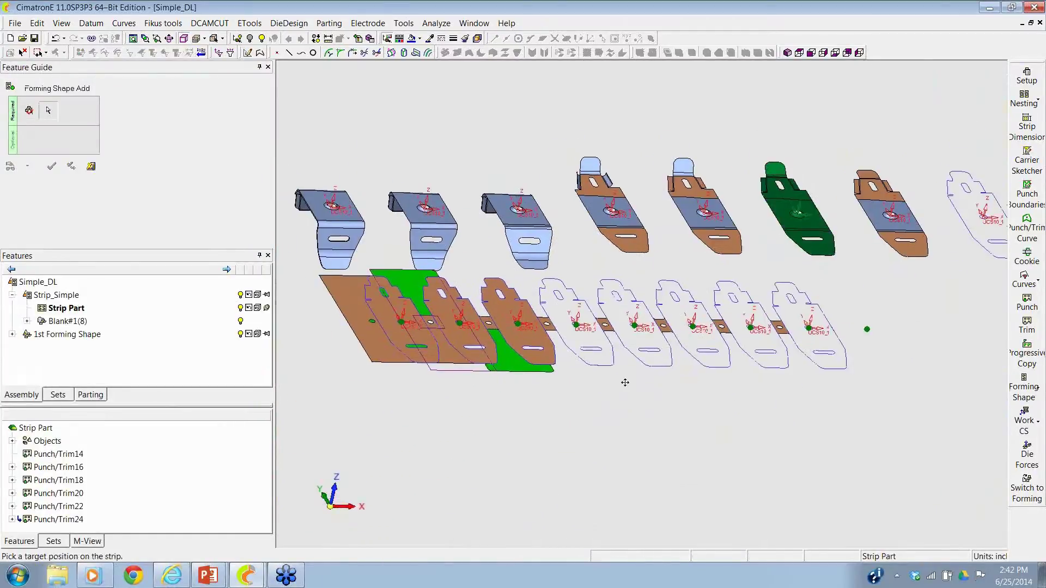
pyautogui.click(581, 325)
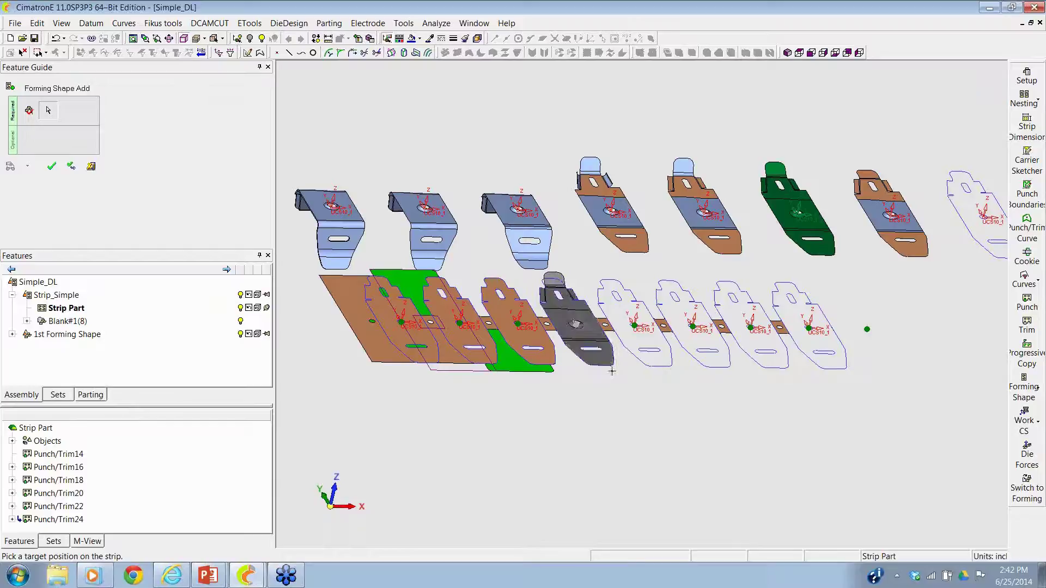
pyautogui.click(708, 238)
pyautogui.click(633, 326)
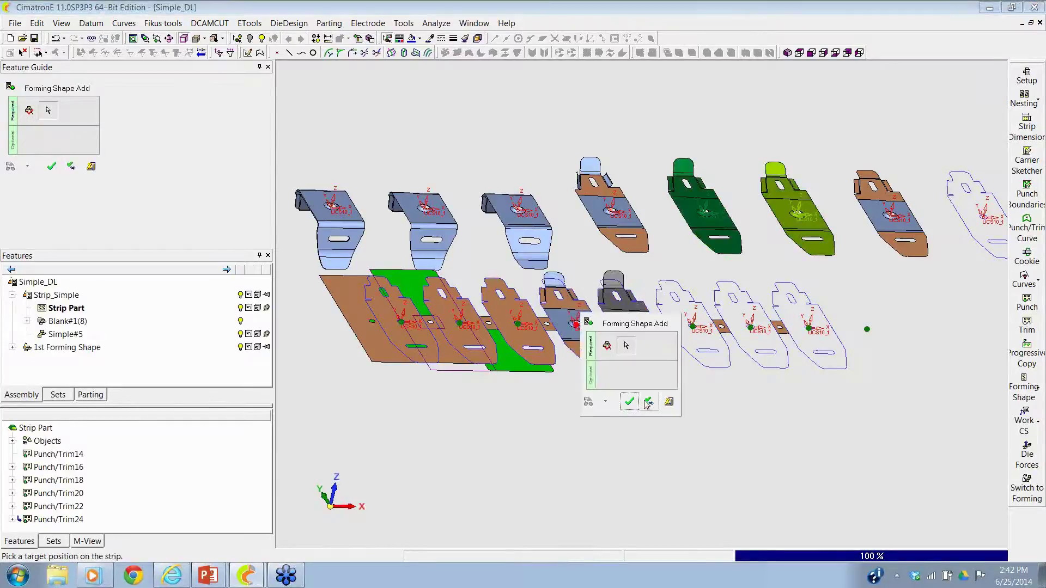
# - Add the fourth, fifth and sixth forming shapes from the flat-blank end to the strip's sixth, seventh and eighth stations
pyautogui.click(633, 214)
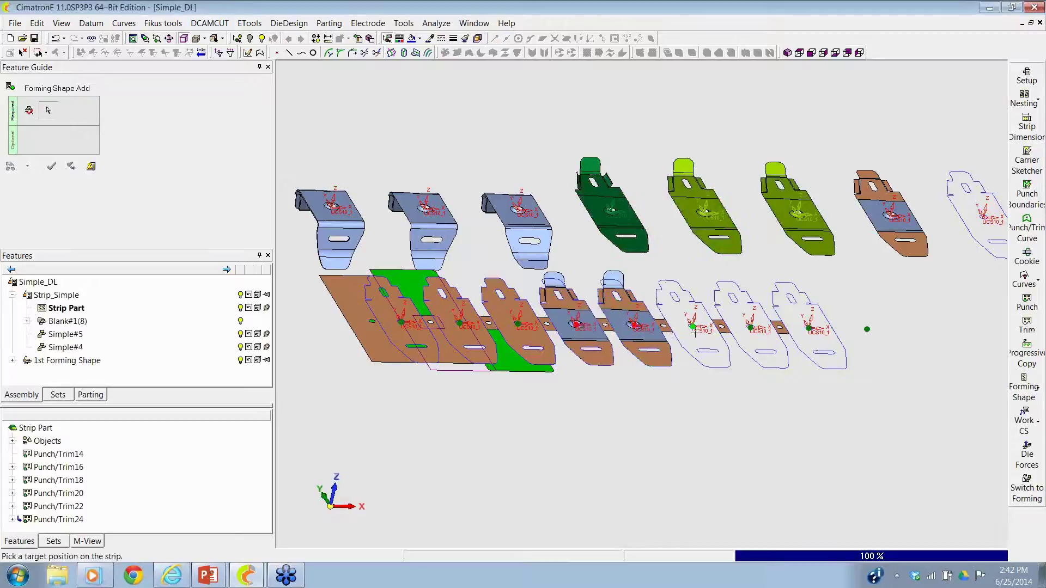
pyautogui.click(693, 329)
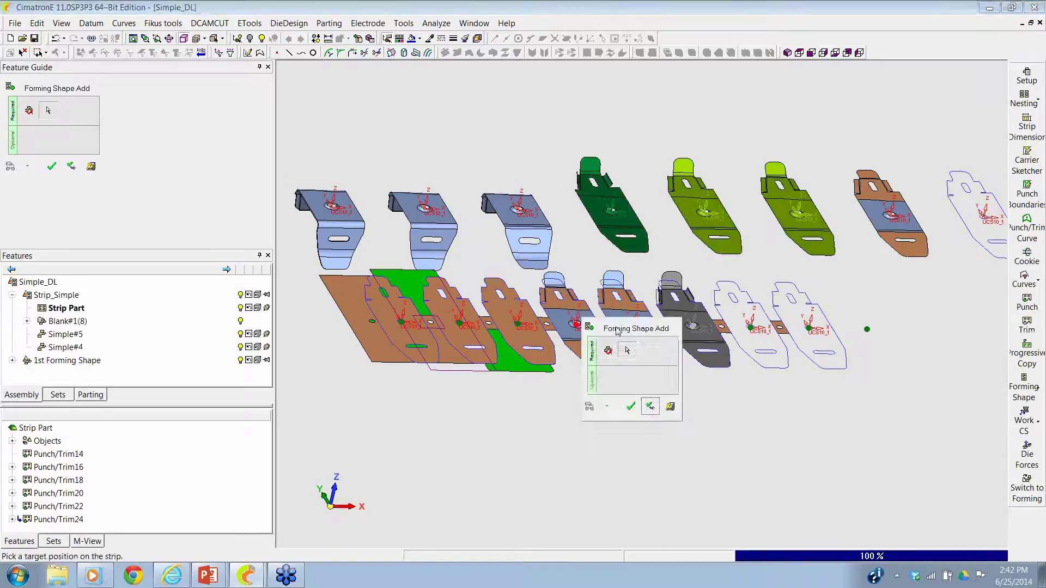
pyautogui.click(649, 407)
pyautogui.click(550, 266)
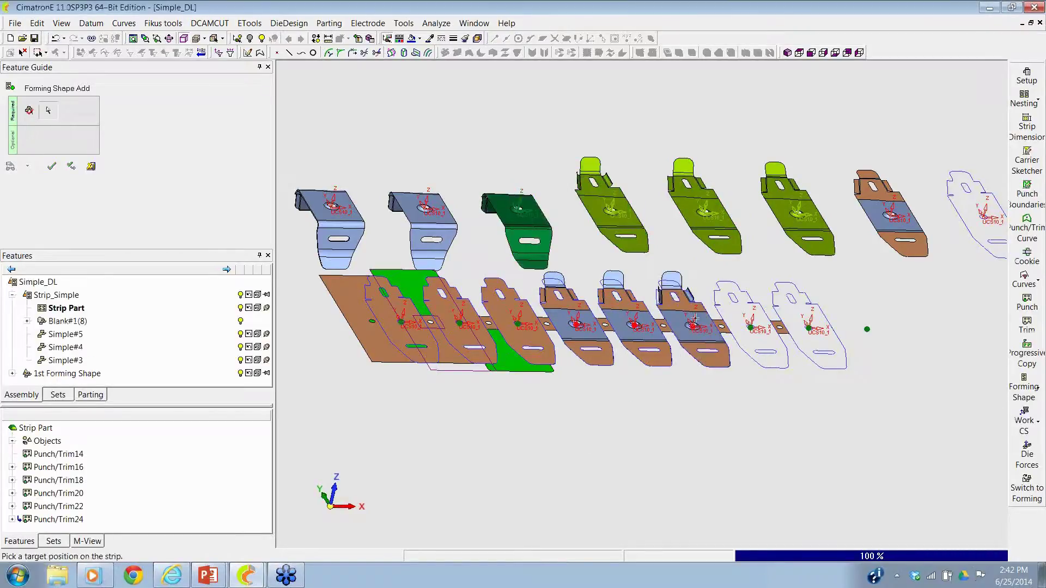
pyautogui.click(750, 328)
pyautogui.click(625, 412)
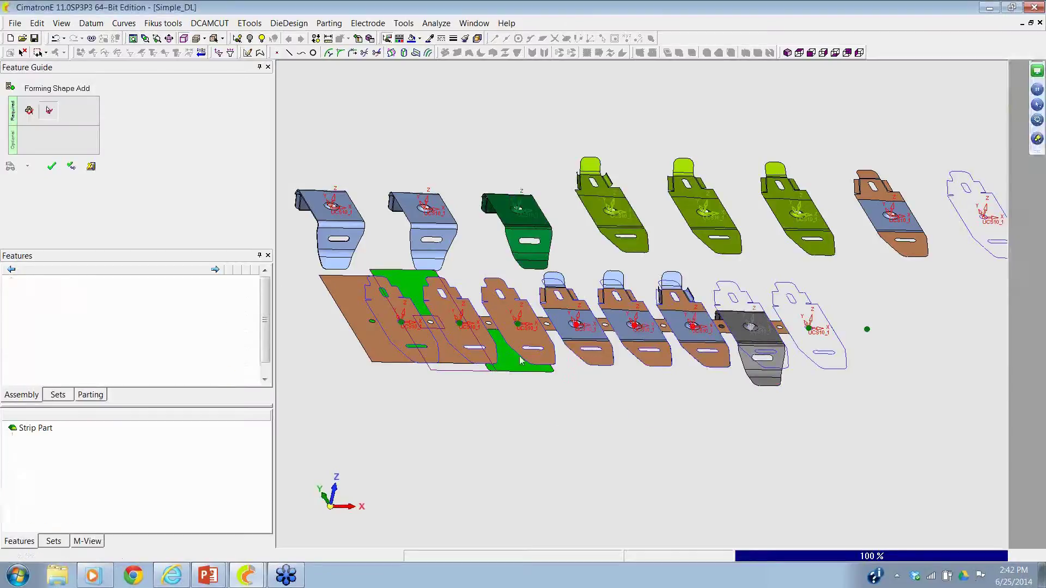
pyautogui.click(426, 217)
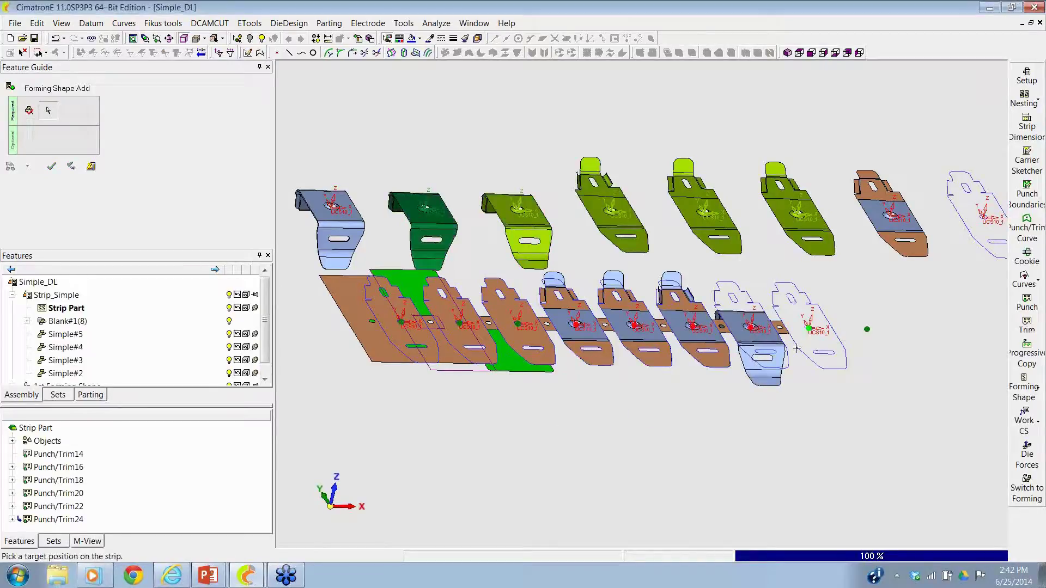
pyautogui.click(809, 328)
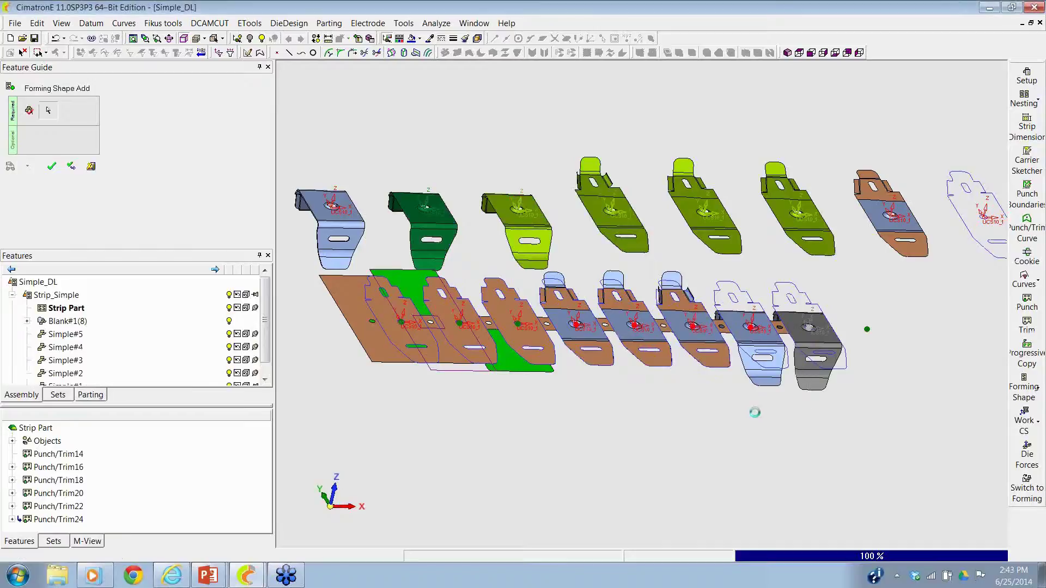
# - Pick the embossed faces around the centre hole of the fourth-station forming shape for a progressive copy
pyautogui.middleClick(755, 414)
pyautogui.scroll(5, 670, 407)
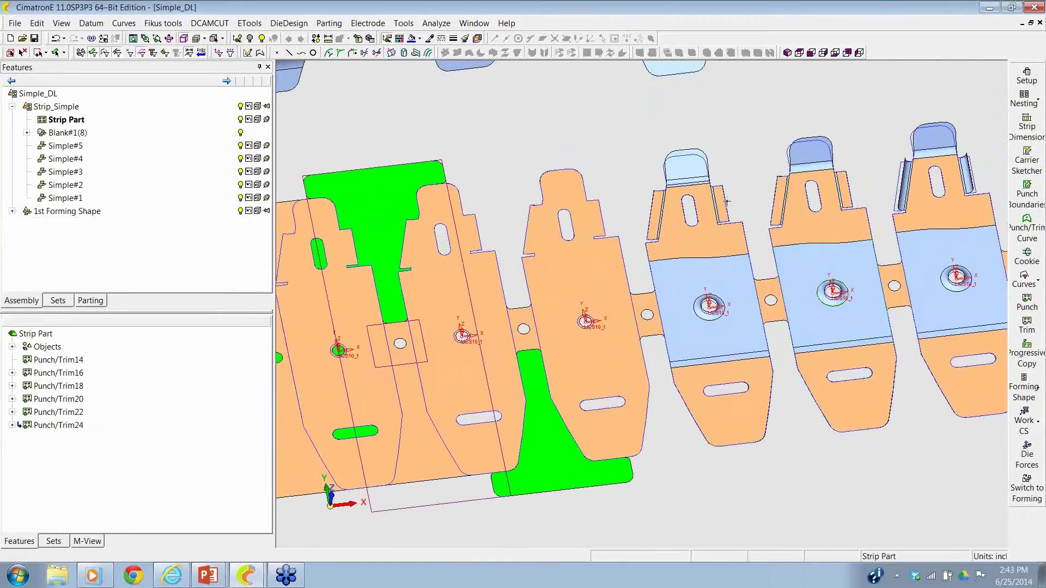
pyautogui.scroll(-5, 711, 274)
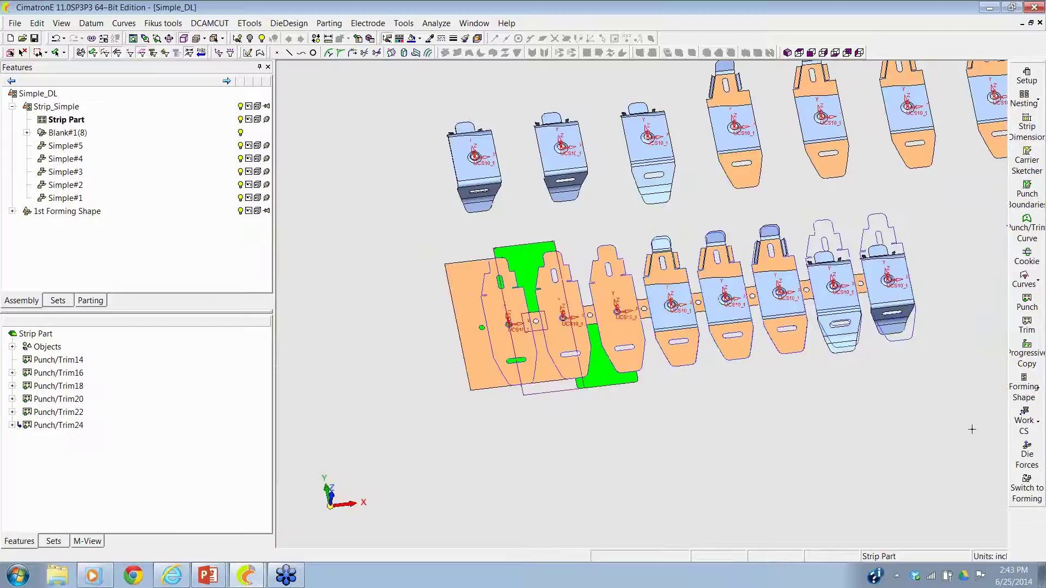
pyautogui.click(1027, 354)
pyautogui.scroll(5, 757, 189)
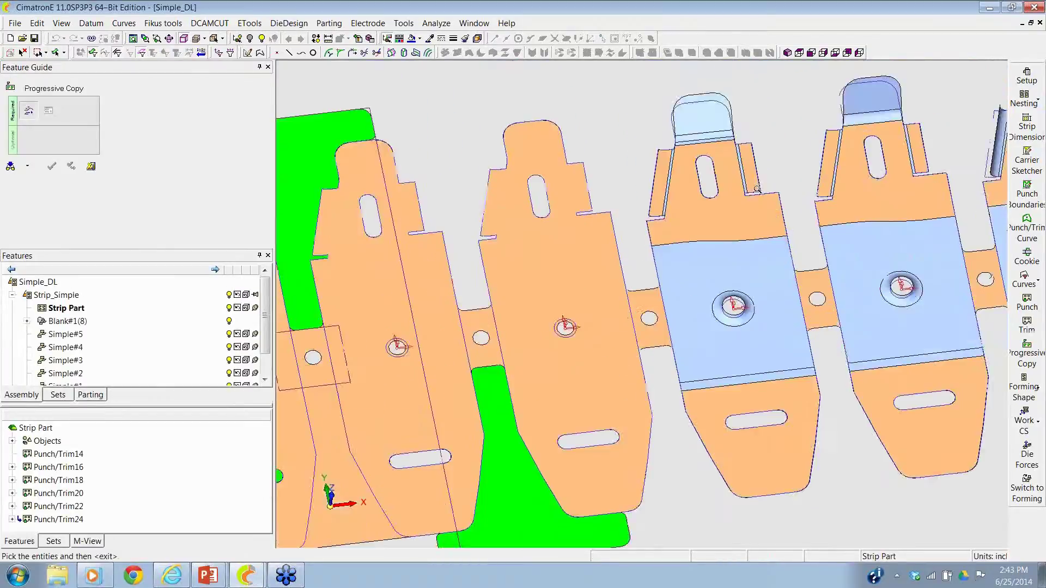
pyautogui.scroll(2, 757, 189)
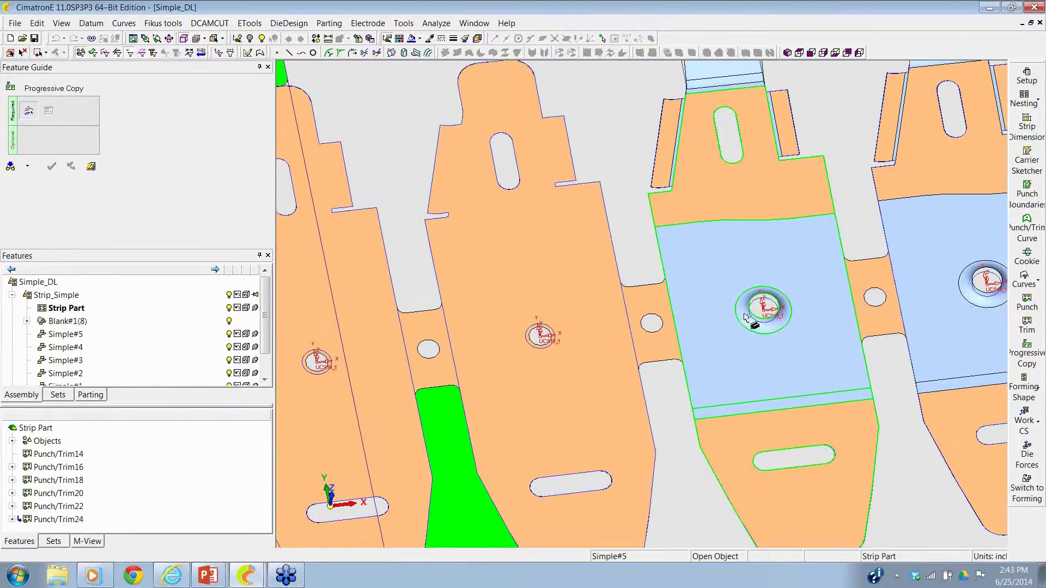
pyautogui.click(92, 52)
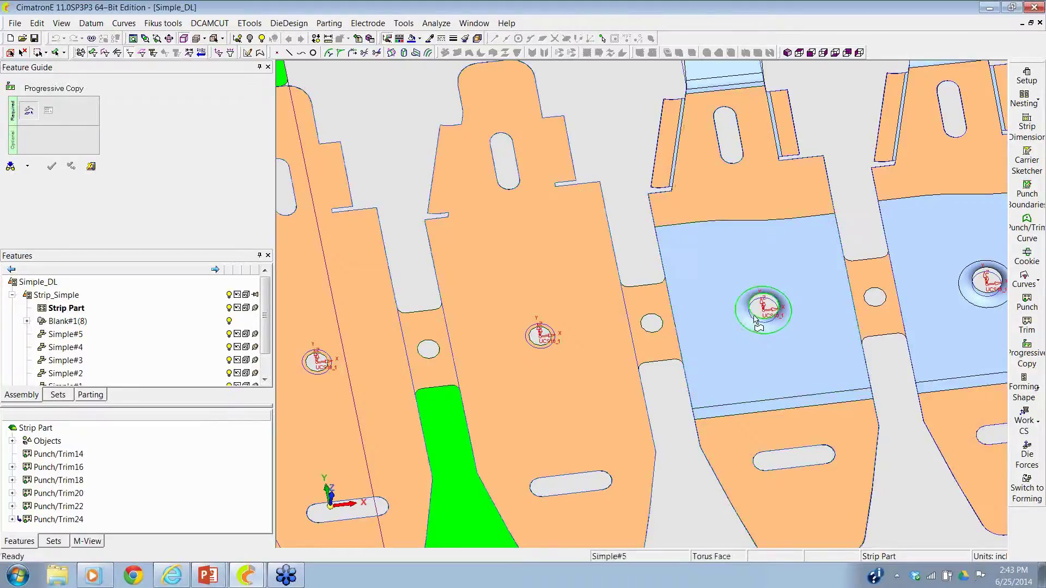
pyautogui.scroll(-3, 731, 390)
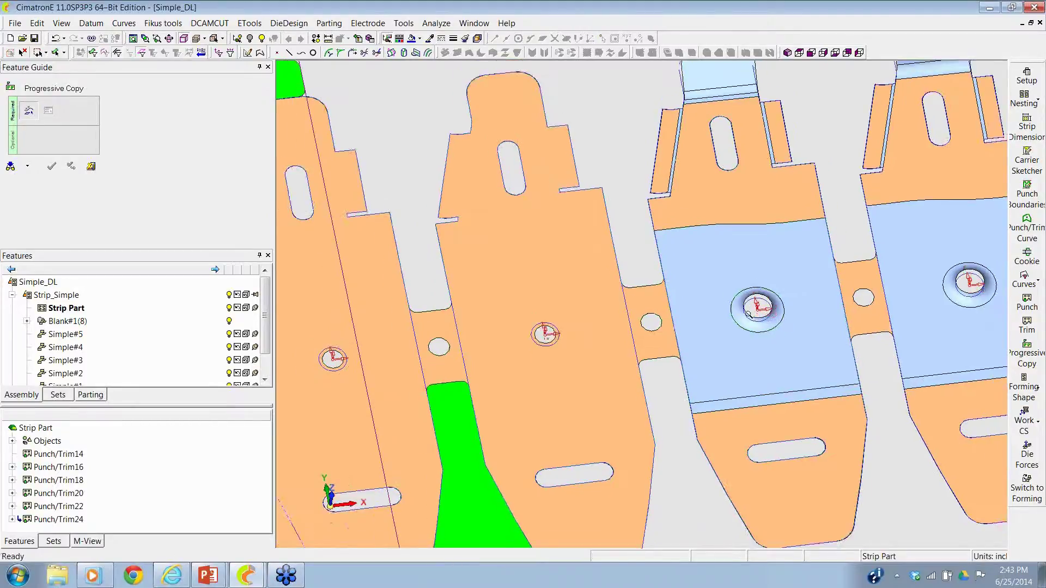
pyautogui.click(715, 315)
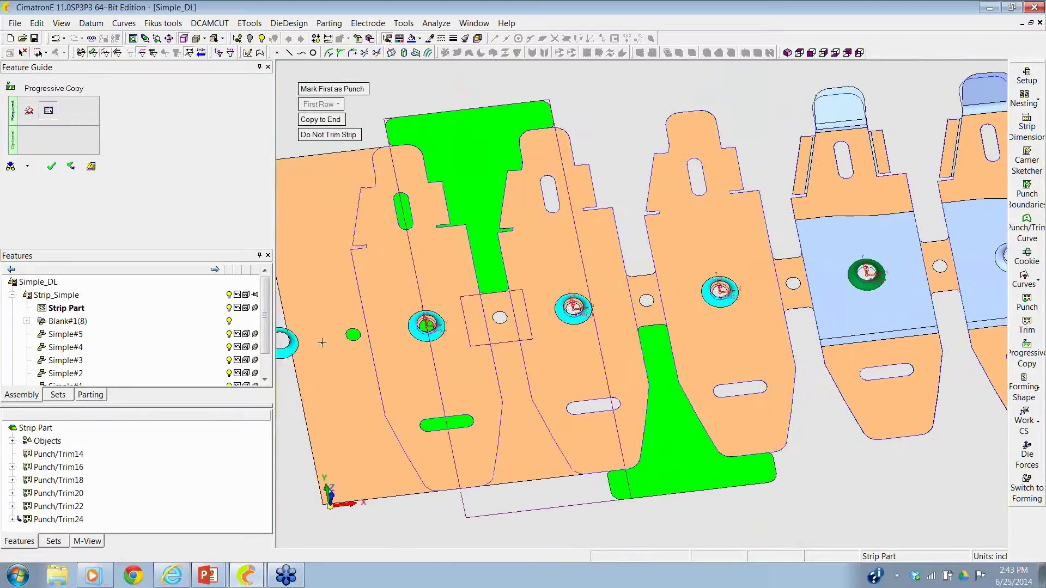
# - Copy the embossed faces from the second blank by number of progressions, with 2 copies and strip trimming enabled
pyautogui.click(570, 321)
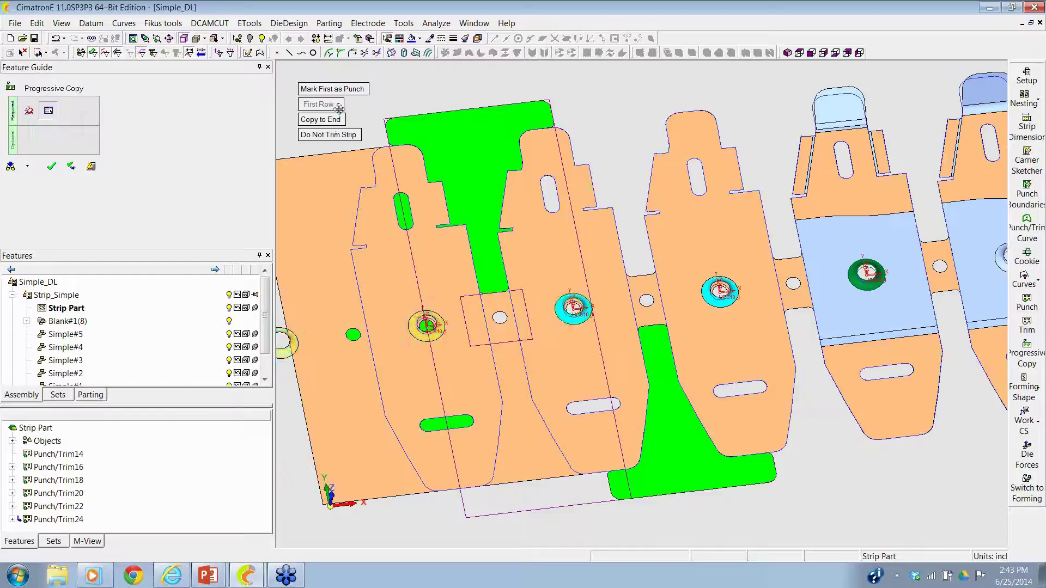
pyautogui.click(320, 119)
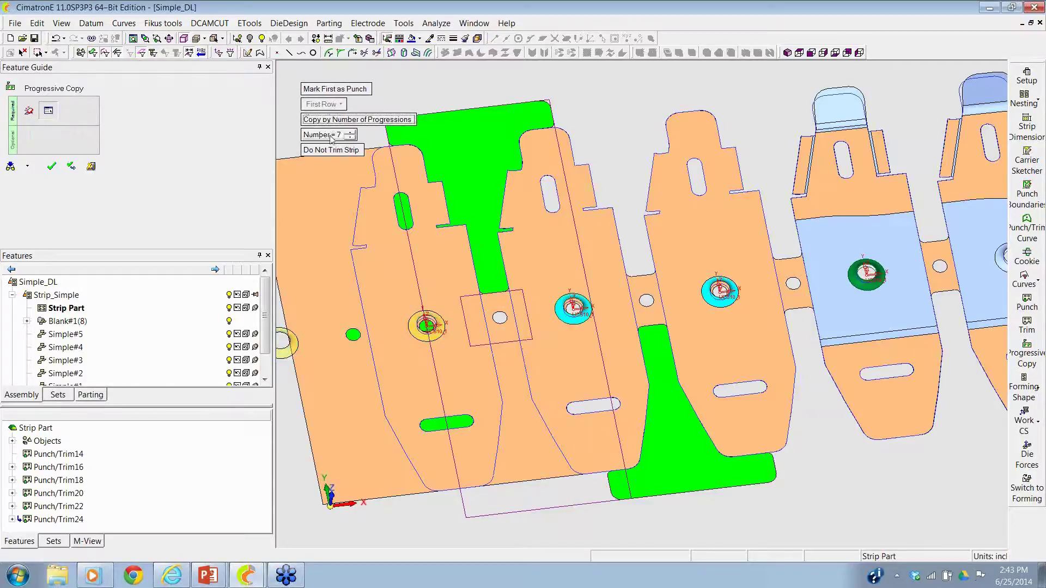
pyautogui.write('2')
pyautogui.press('Return')
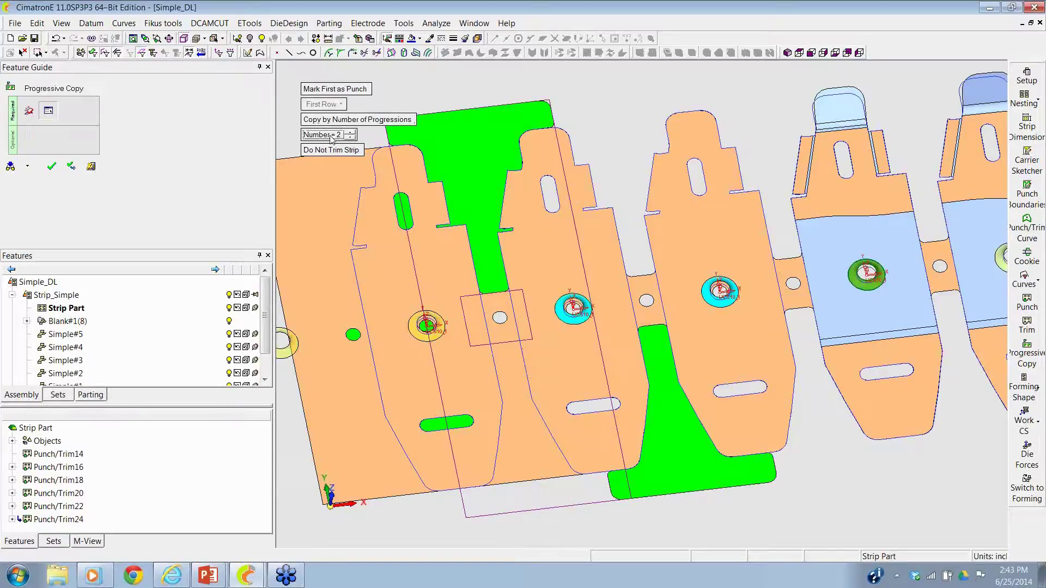
pyautogui.click(327, 150)
pyautogui.click(52, 167)
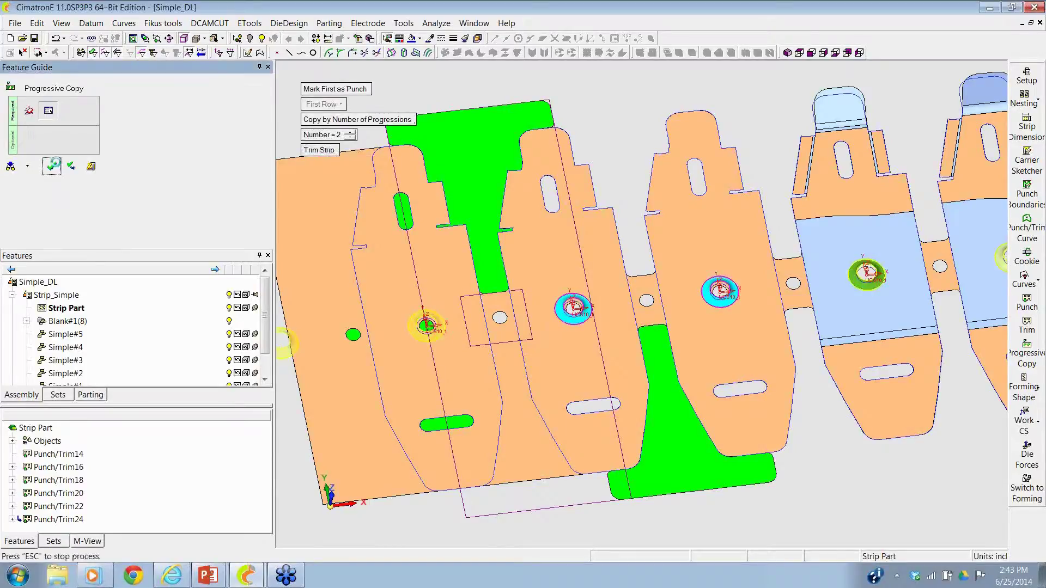
pyautogui.moveTo(601, 299); pyautogui.dragTo(469, 503, button='middle')
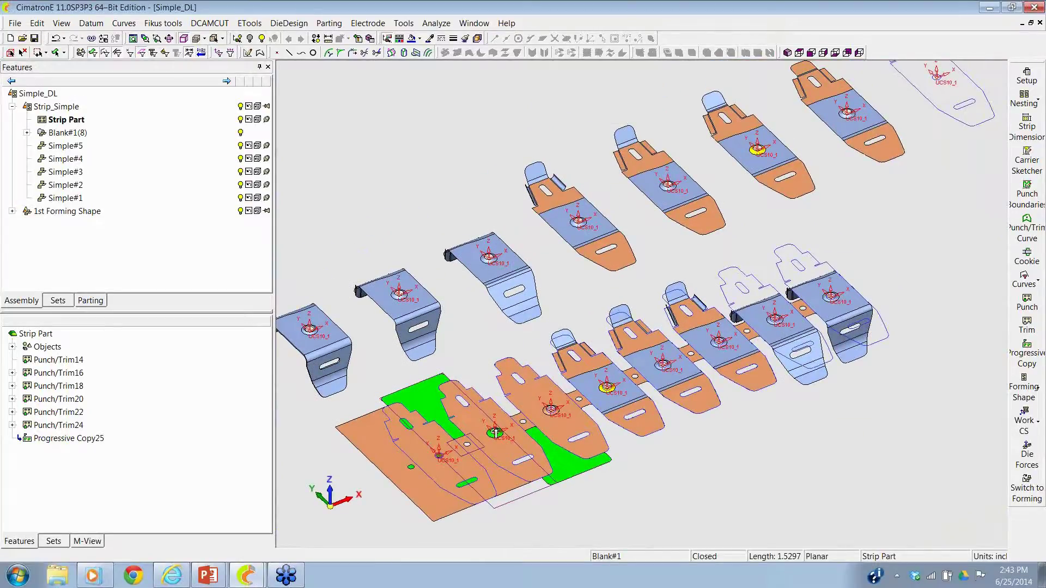
pyautogui.hotkey('alt', 'Tab')
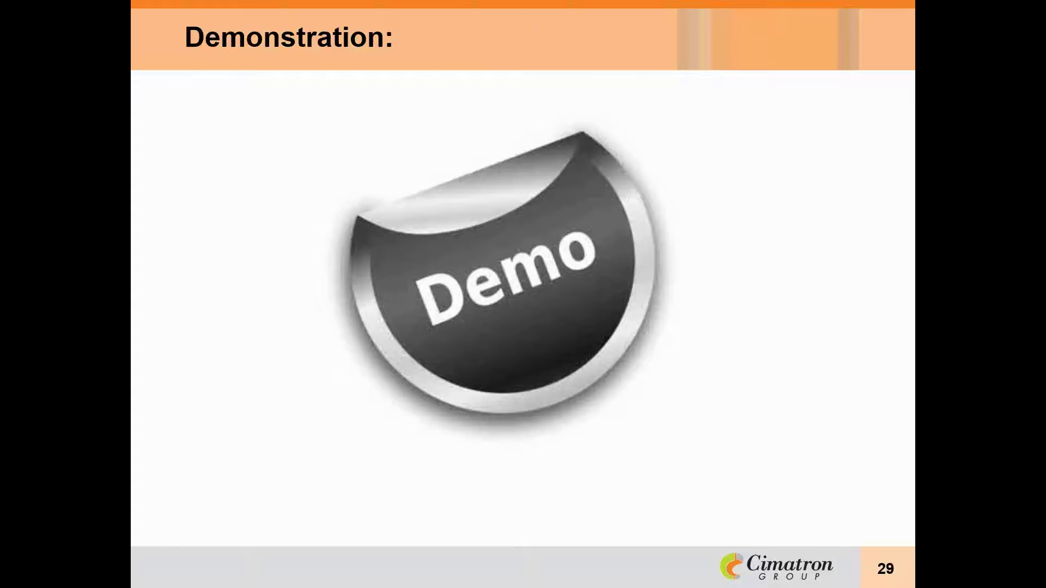
pyautogui.hotkey('alt', 'Tab')
pyautogui.press('Right')
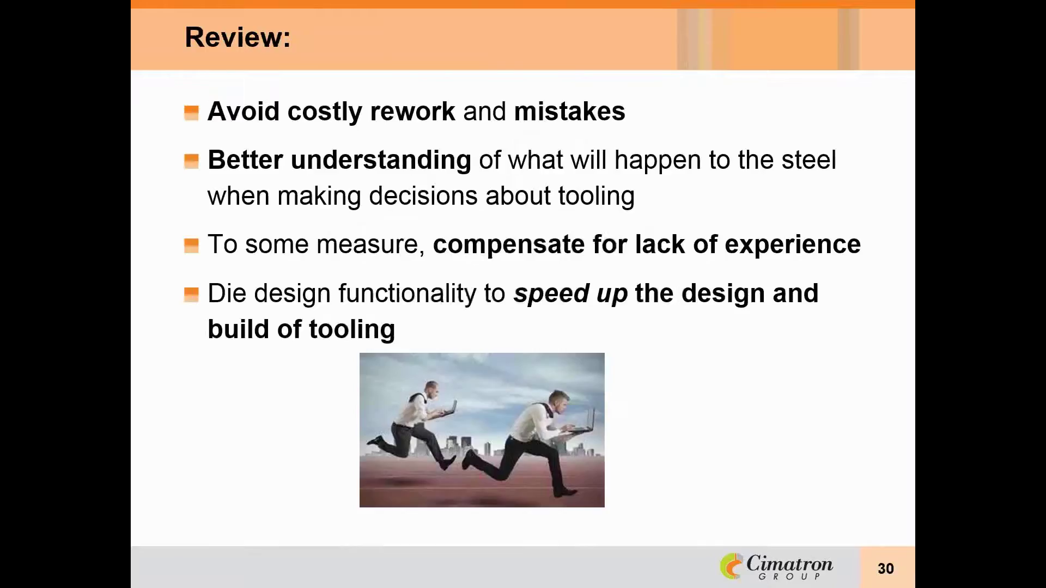